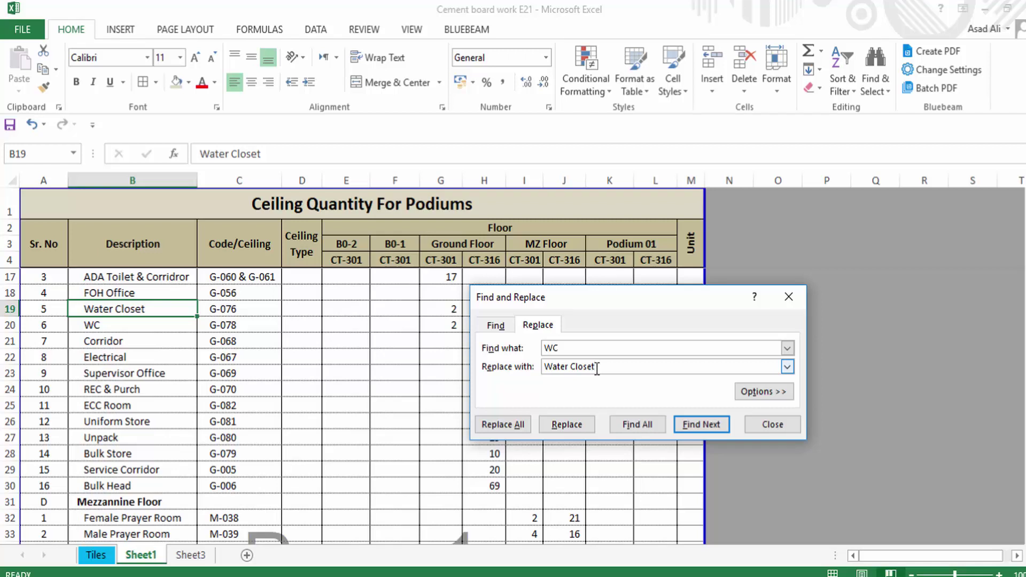
Step: Replace all WC entries with Water Closet and close the Find and Replace dialog
left_click(516, 425)
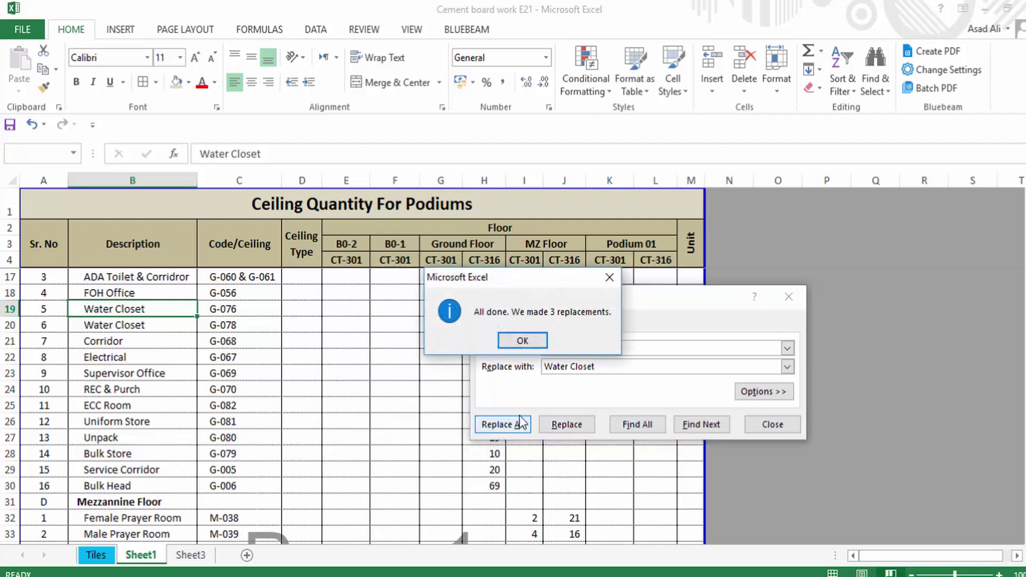
left_click(534, 337)
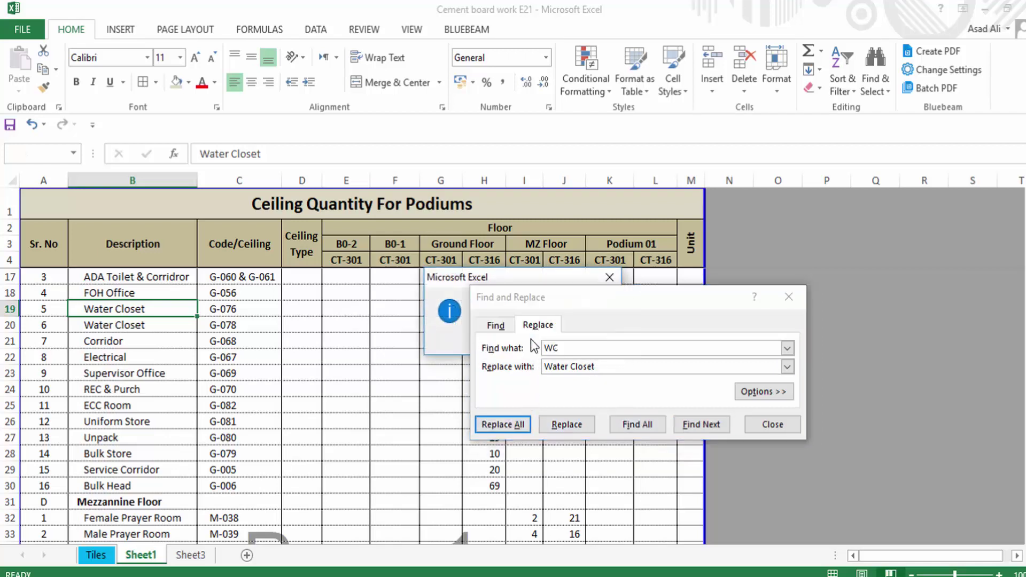
left_click(789, 297)
Step: Scroll through the room list to review the updated descriptions
left_click(271, 427)
scroll(271, 426, "down", 4)
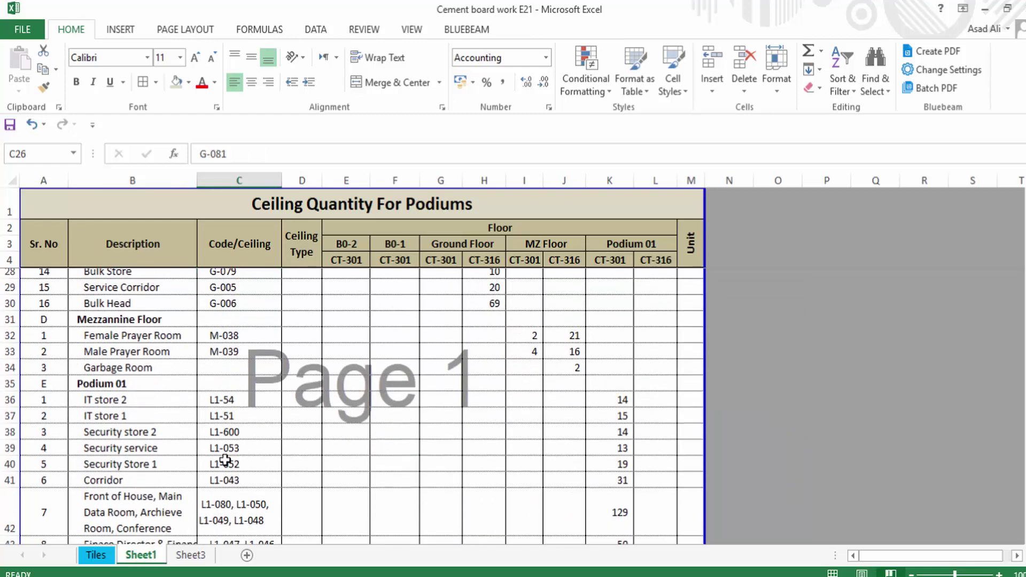
scroll(223, 459, "down", 3)
scroll(224, 518, "down", 2)
scroll(226, 520, "down", 3)
scroll(688, 291, "down", 1)
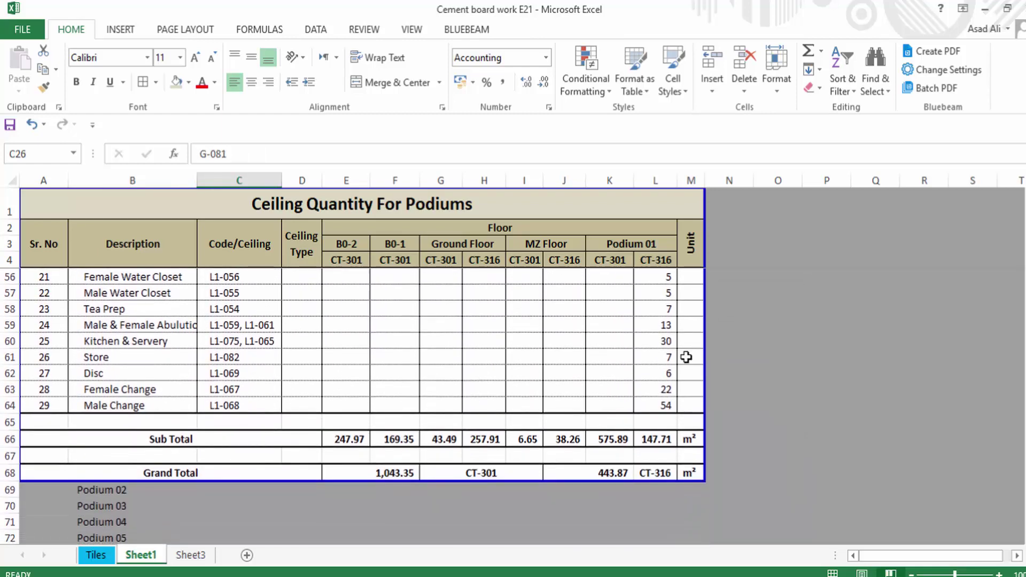
left_click(690, 291)
scroll(631, 390, "up", 3)
scroll(688, 362, "up", 6)
scroll(691, 357, "up", 8)
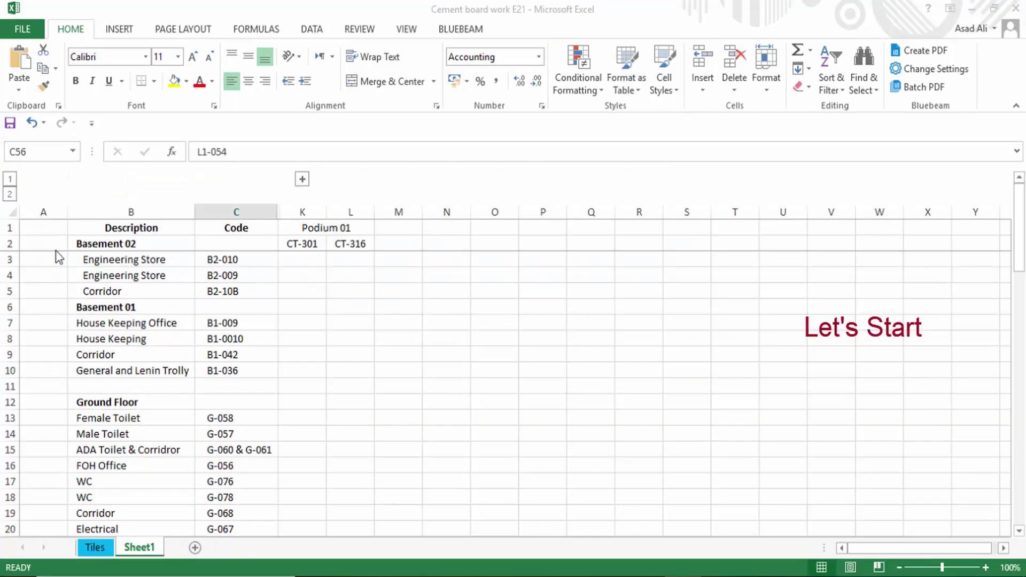
Step: Enter the header 'Sr. No' in cell A1
left_click(235, 309)
key("Up")
key("Right")
left_click(153, 229)
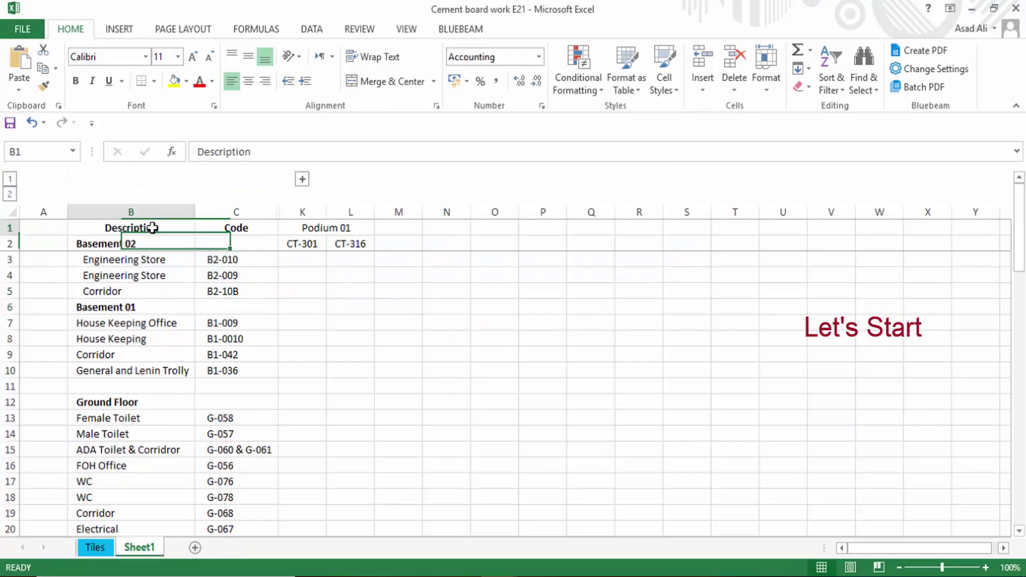
left_click(51, 229)
type("Sr. No")
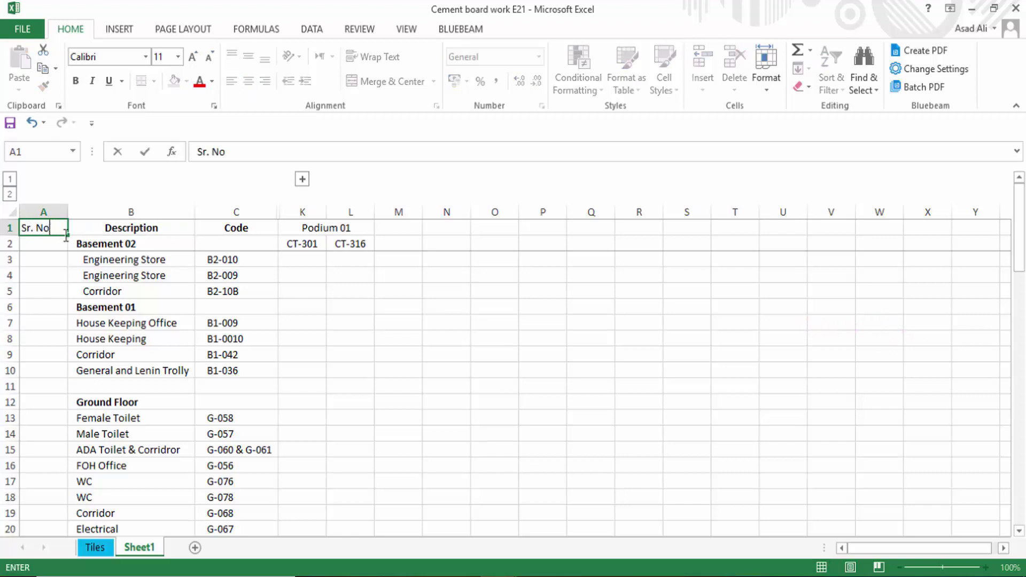
left_click(129, 323)
Step: Rename the C1 header to 'Code/Ceiling' and expand the grouped columns D to J
left_click(299, 292)
left_click(254, 231)
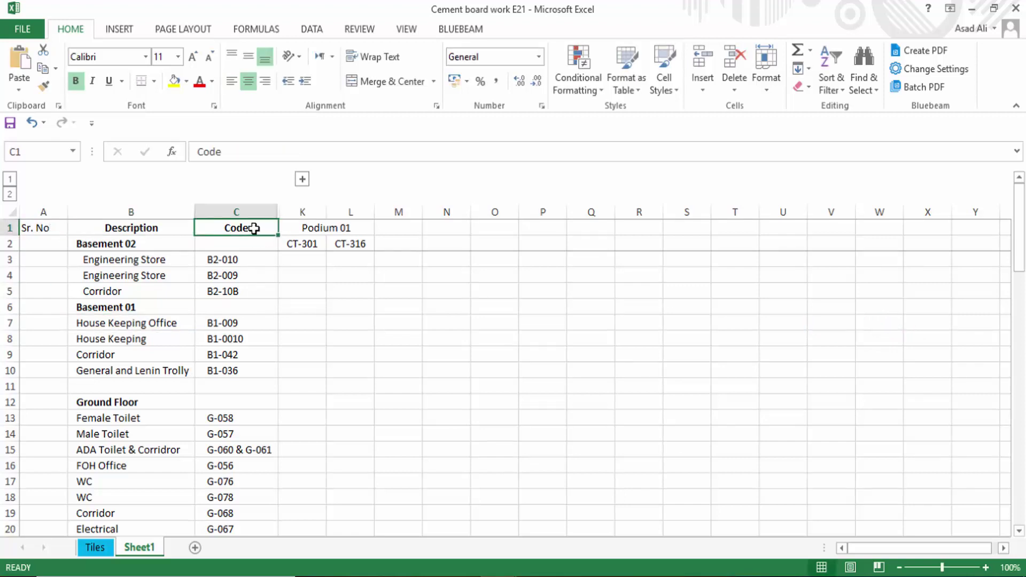
double_click(256, 228)
type("/Ceilin")
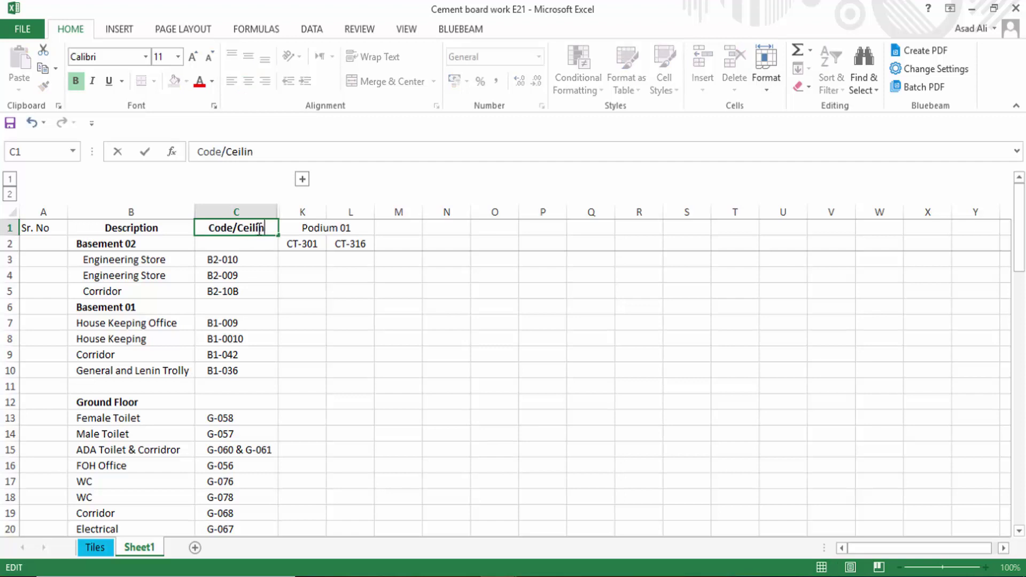
type("g")
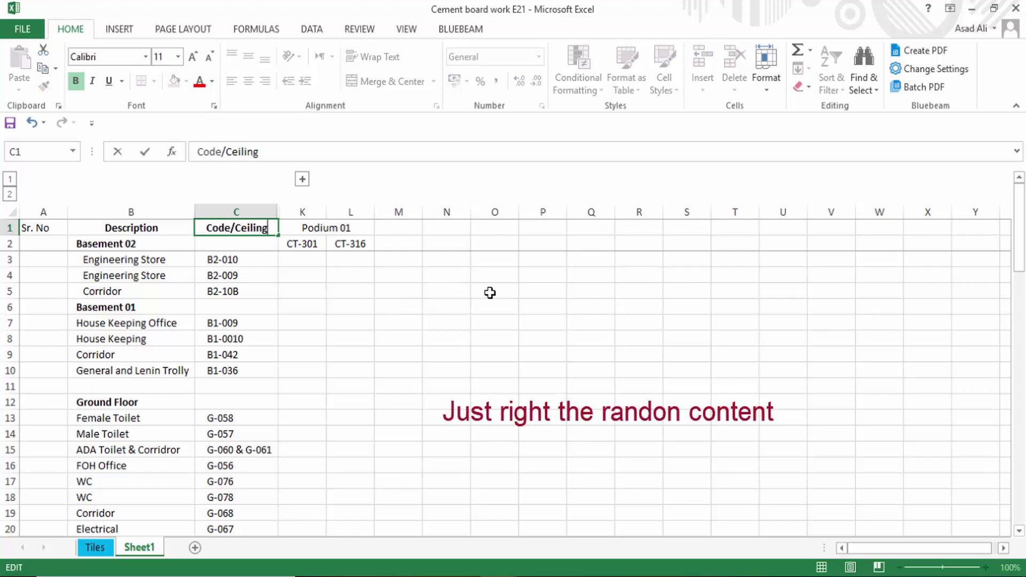
left_click(340, 230)
left_click(302, 178)
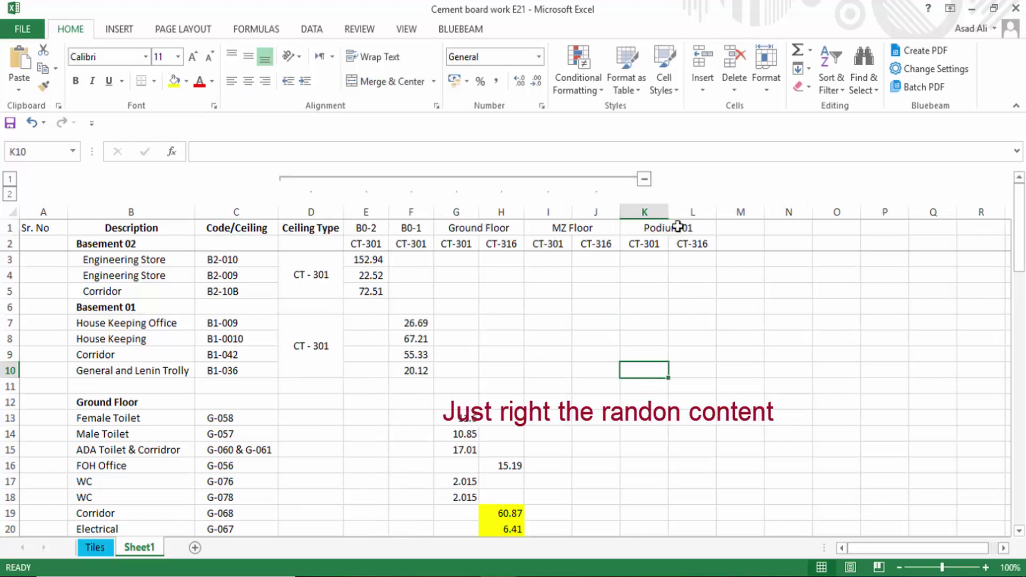
Step: Ungroup columns D through J
left_click_drag(596, 212, 312, 212)
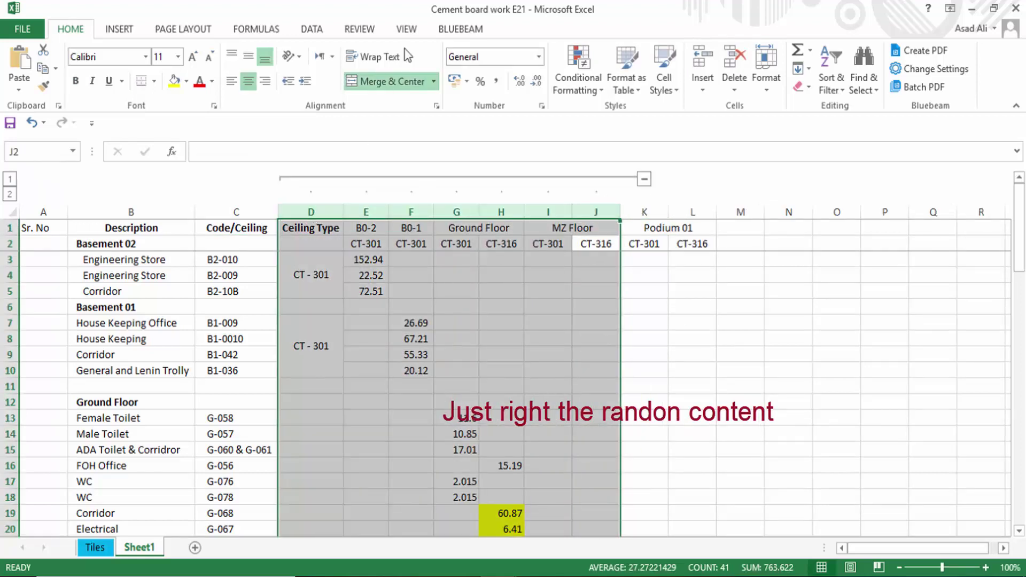
left_click(312, 29)
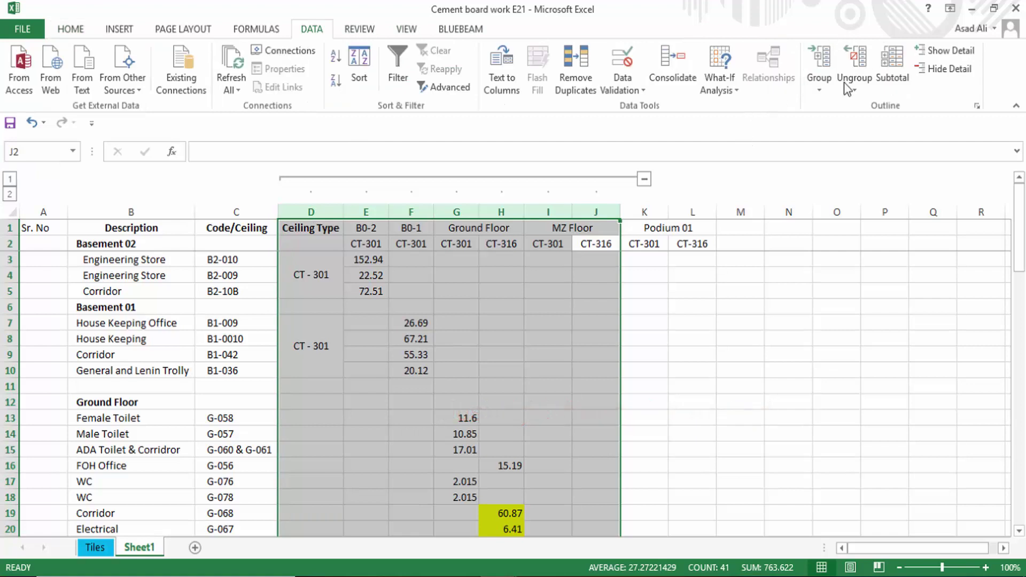
left_click(870, 65)
left_click(532, 334)
left_click(593, 319)
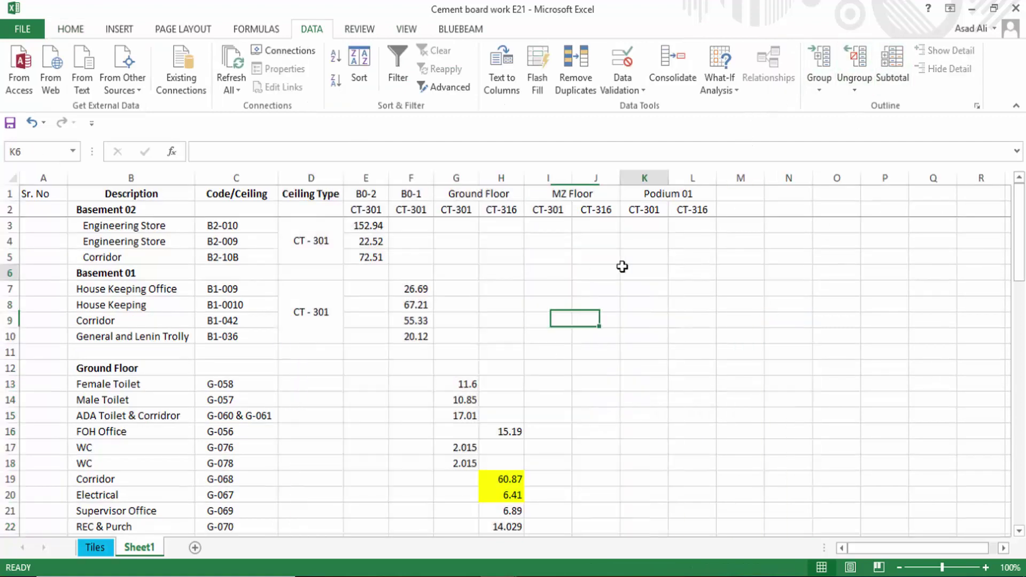
Step: Select row 2, just below the header row, ready for a new blank row
left_click(288, 243)
left_click_drag(363, 197, 676, 190)
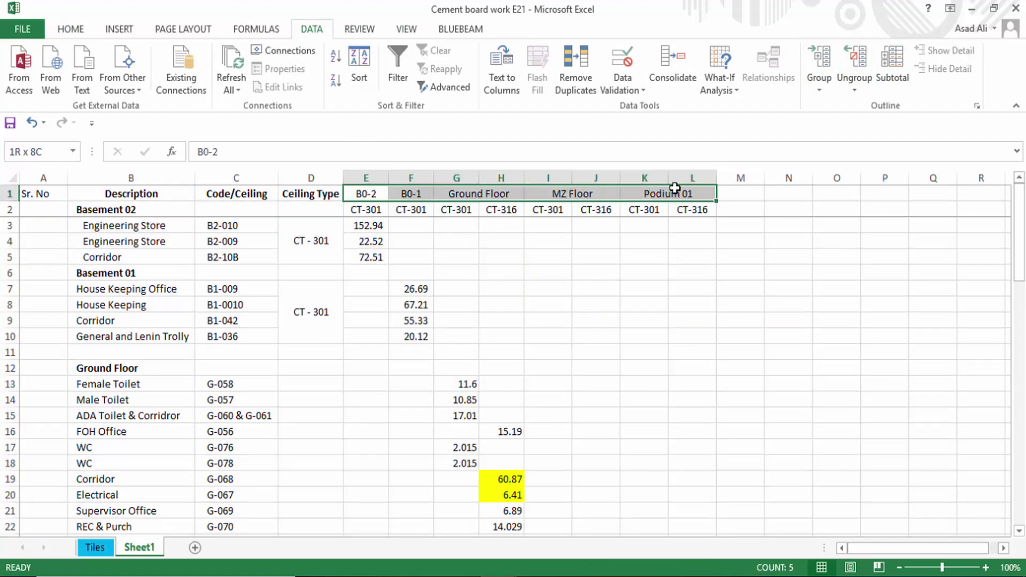
left_click(647, 310)
left_click(374, 196)
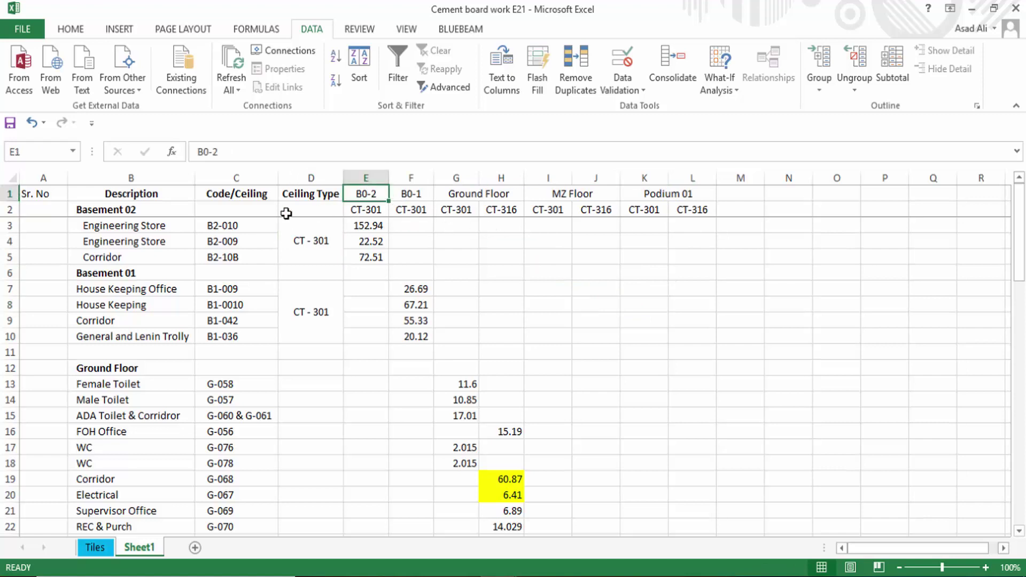
left_click(7, 212)
Step: Insert a blank row 2 and copy the level headers from E1:L1 into E2
key("ctrl+shift+plus")
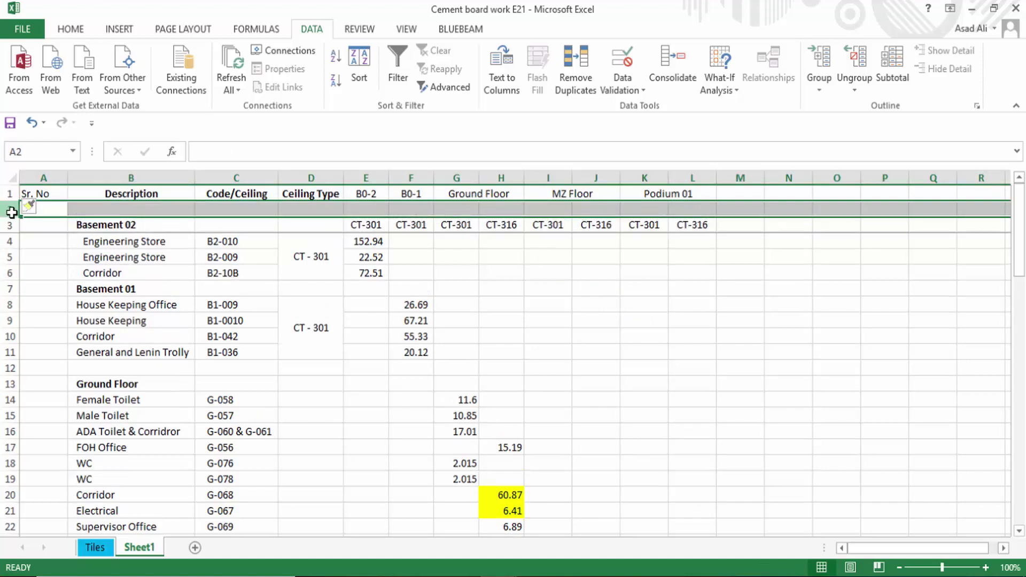
left_click_drag(367, 194, 692, 194)
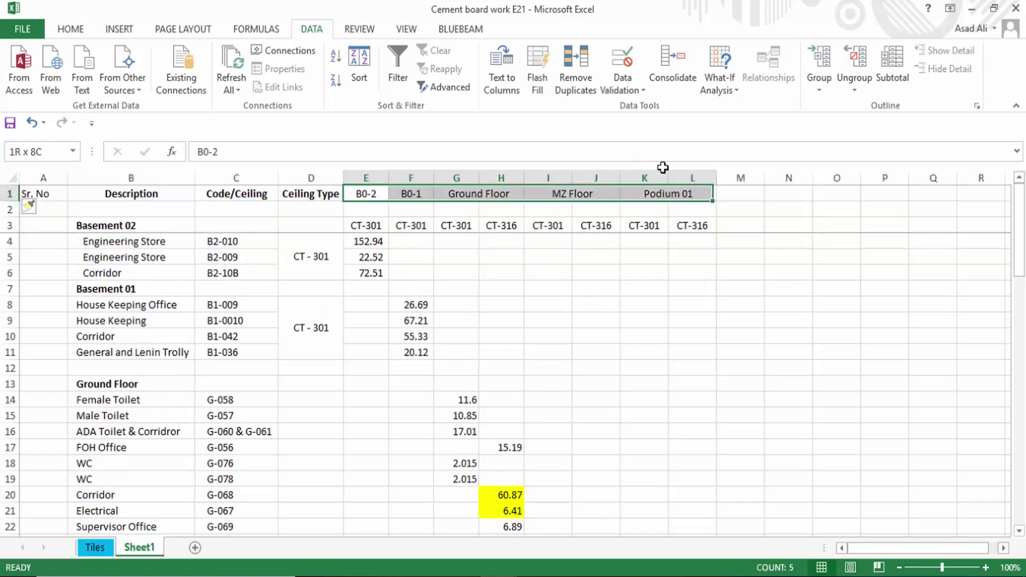
key("ctrl+c")
left_click(368, 208)
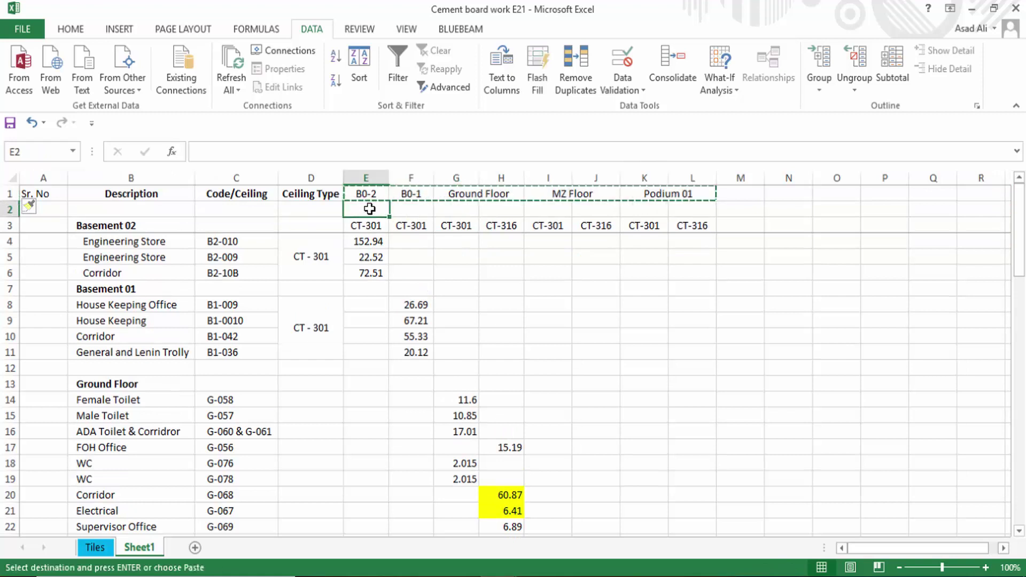
key("ctrl+v")
left_click(730, 371)
key("Escape")
Step: Clear the original level headers from E1:L1 and reselect the empty range
mouse_move(377, 194)
left_mouse_down()
mouse_move(742, 176)
mouse_move(698, 178)
left_mouse_up()
key("Delete")
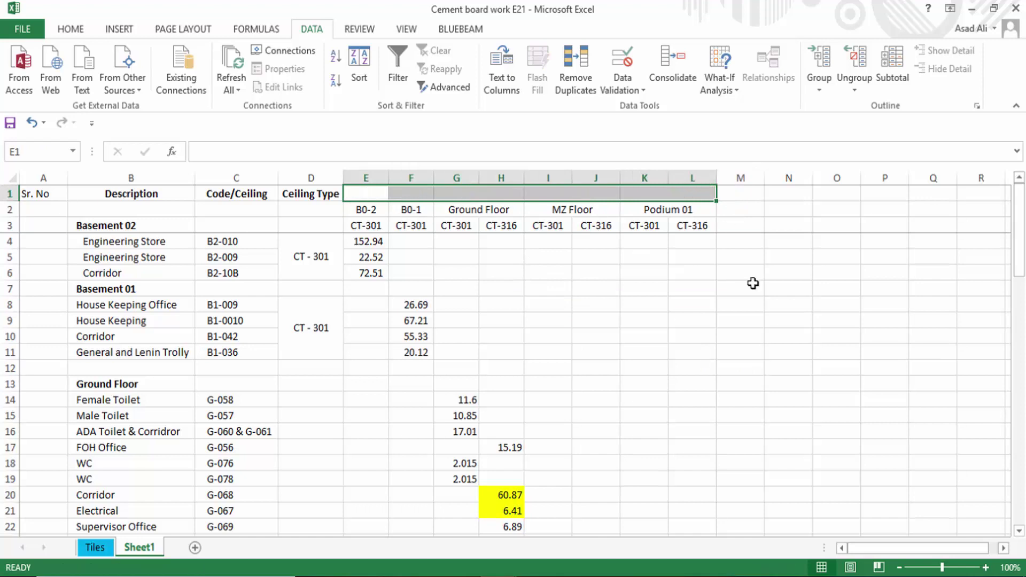
left_click(648, 289)
left_click(374, 193)
left_click(476, 210)
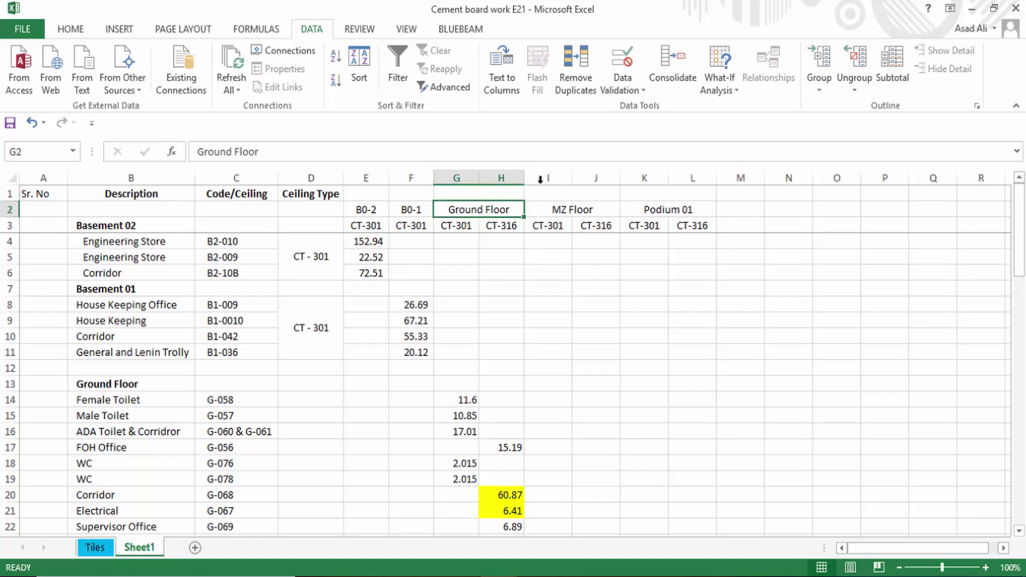
left_click(601, 209)
left_click(644, 305)
left_click(596, 335)
left_click(502, 267)
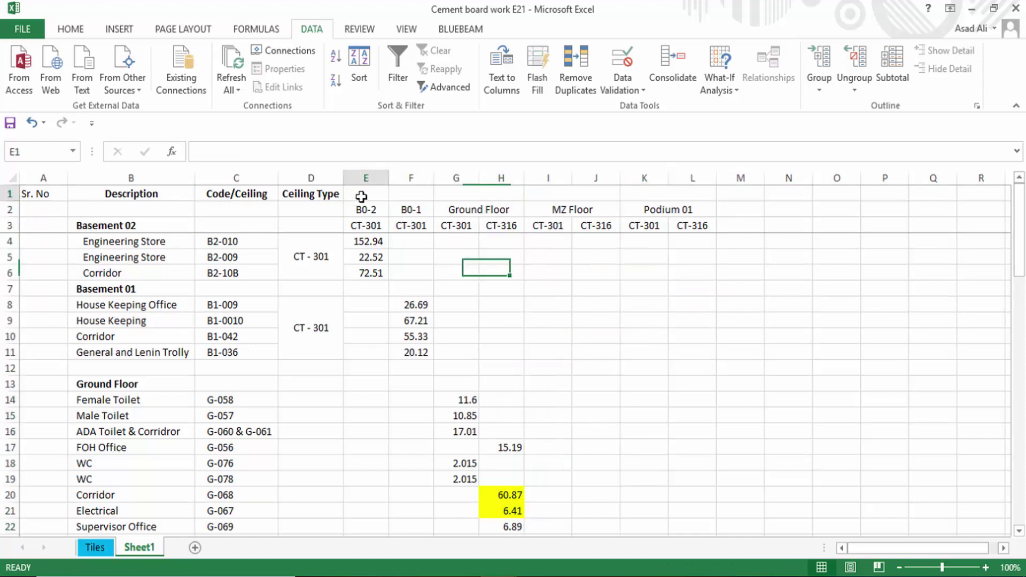
left_click_drag(360, 193, 704, 190)
left_click(683, 191)
left_click_drag(374, 193, 634, 193)
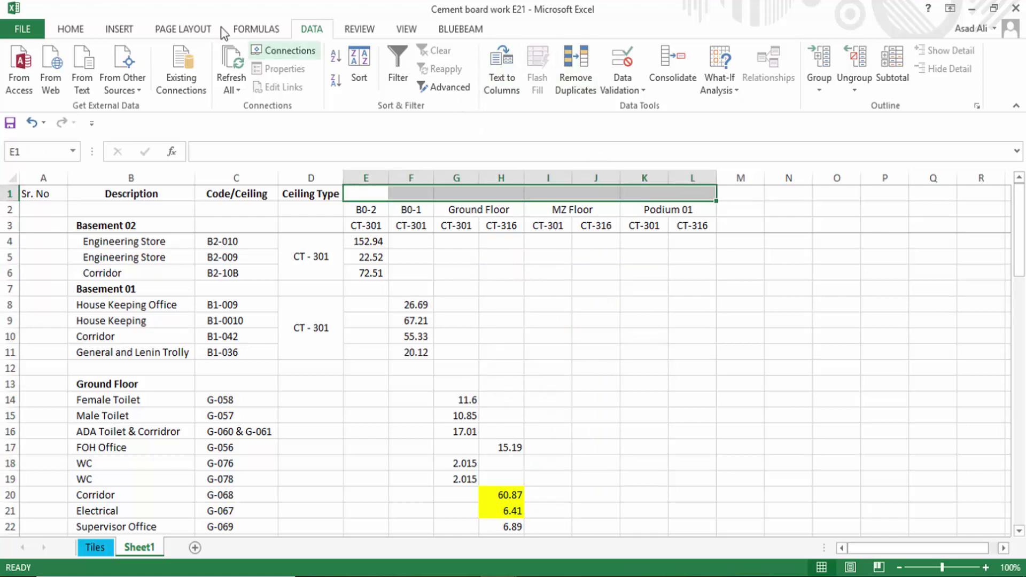
Step: Merge and centre E1:L1 and label the merged cell 'Floor'
left_click(70, 29)
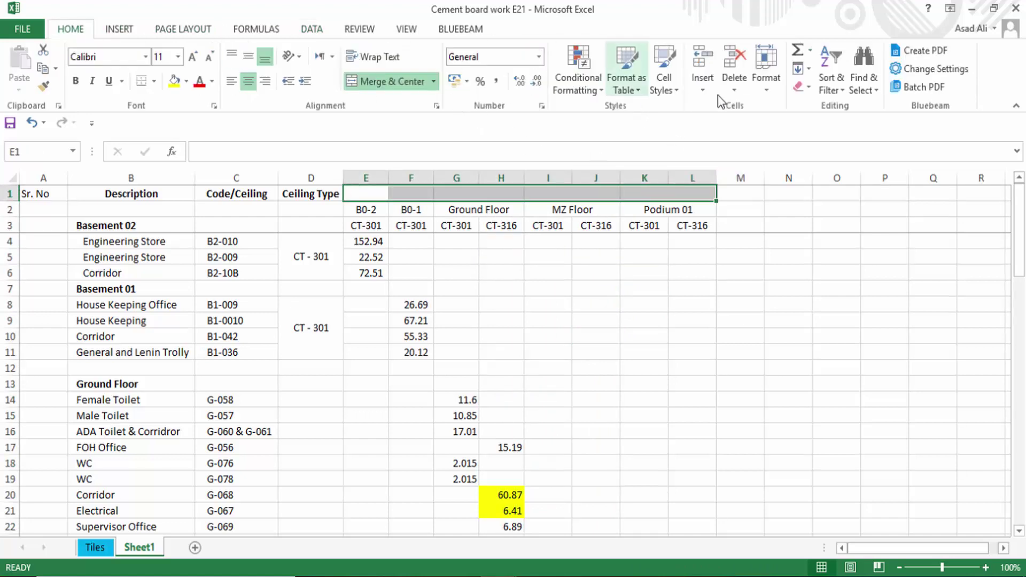
left_click(380, 82)
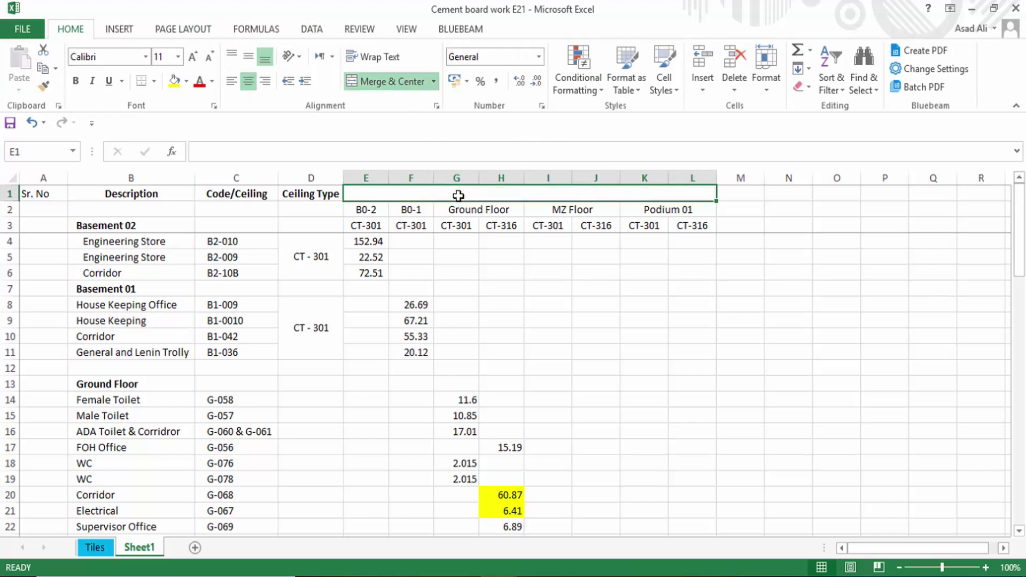
type("Floor")
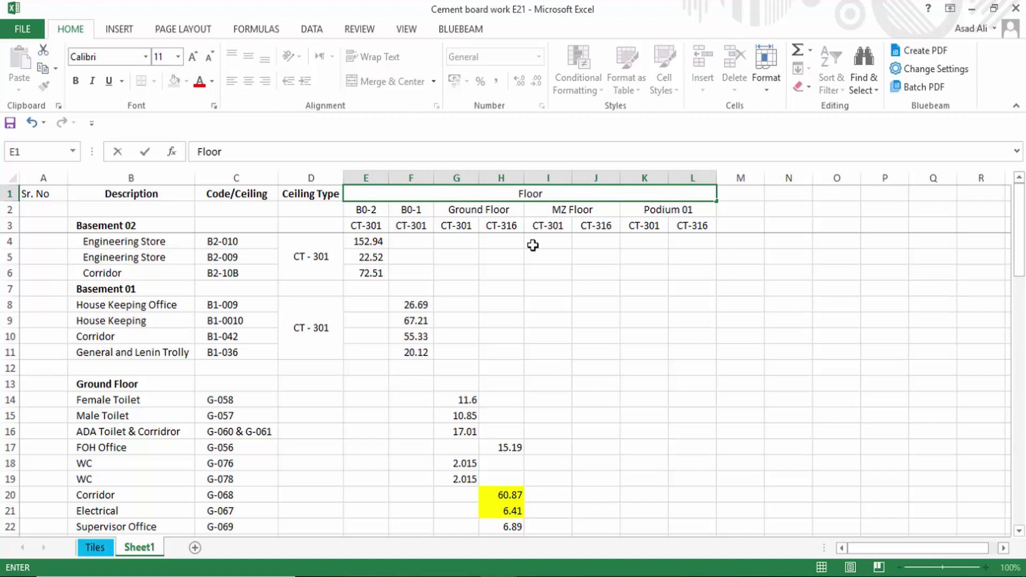
left_click(596, 395)
Step: Merge the Description, Code/Ceiling and Ceiling Type headers over two rows, centred vertically
left_click(460, 304)
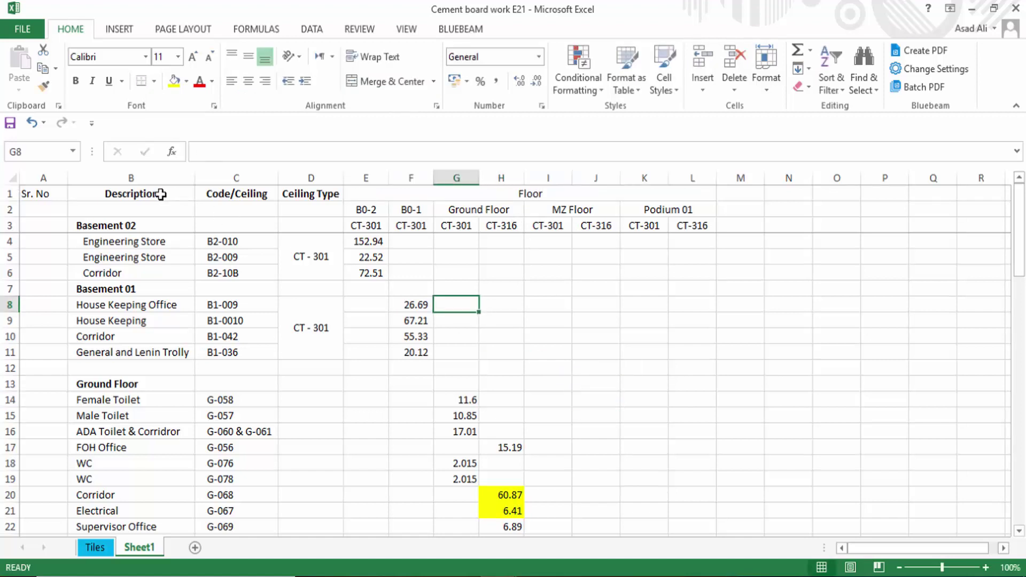
left_click_drag(161, 195, 150, 215)
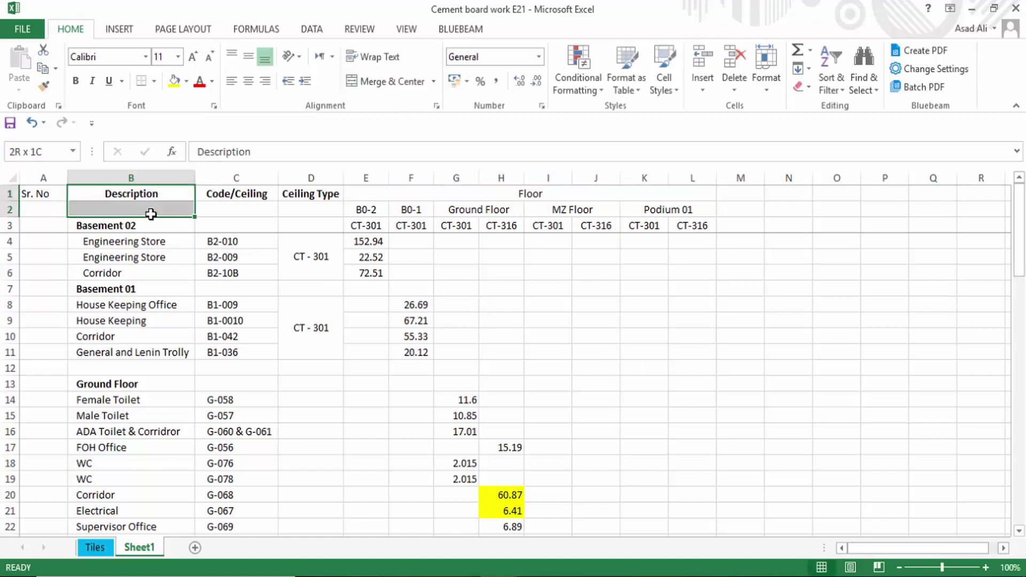
left_click(378, 88)
left_click_drag(227, 196, 235, 211)
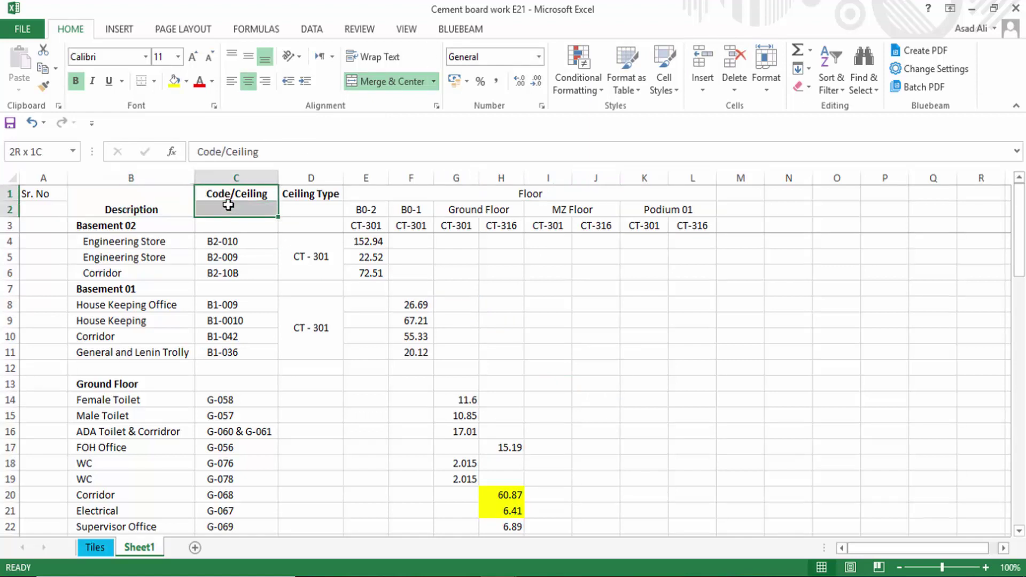
left_click(378, 81)
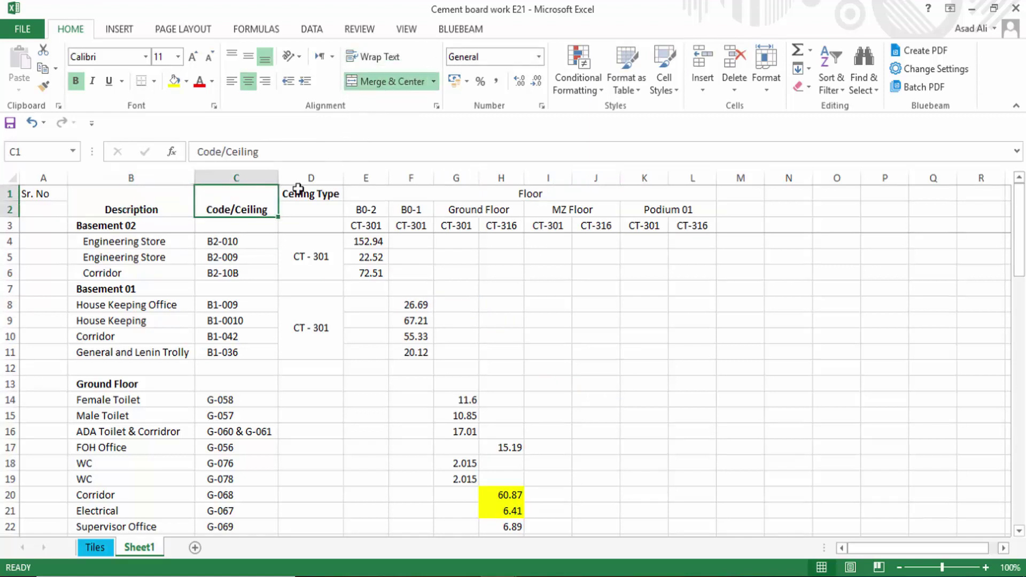
left_click_drag(299, 195, 310, 211)
left_click(380, 85)
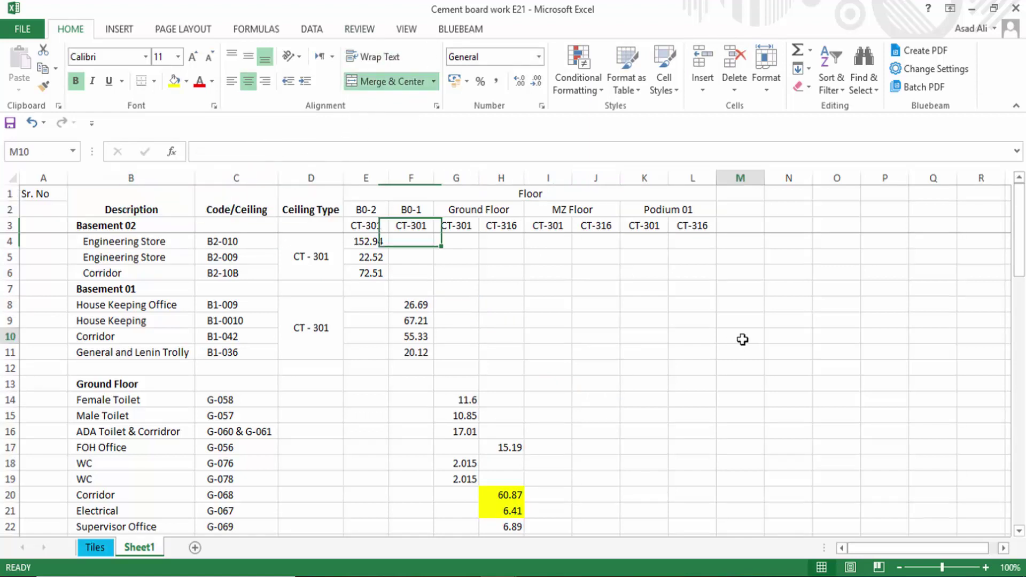
left_click(501, 178)
left_click(741, 257)
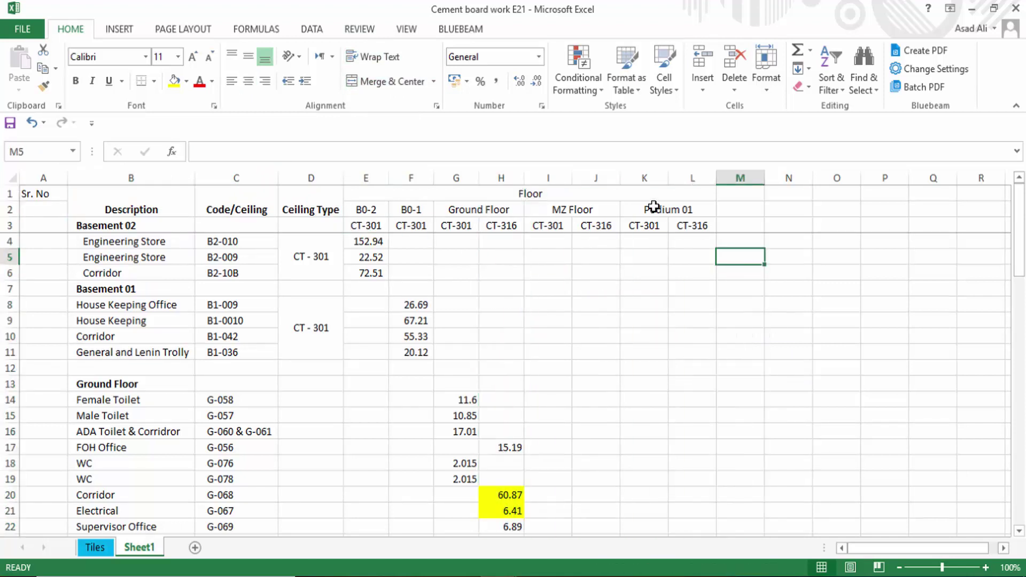
left_click(653, 208)
left_click(234, 211)
left_click(184, 197)
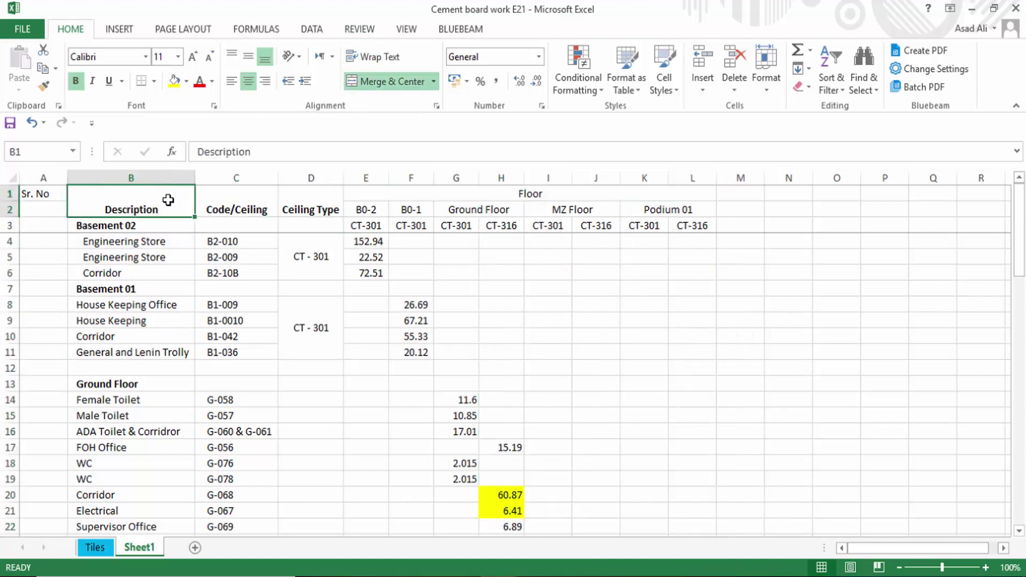
left_click_drag(168, 199, 313, 210)
left_click(253, 62)
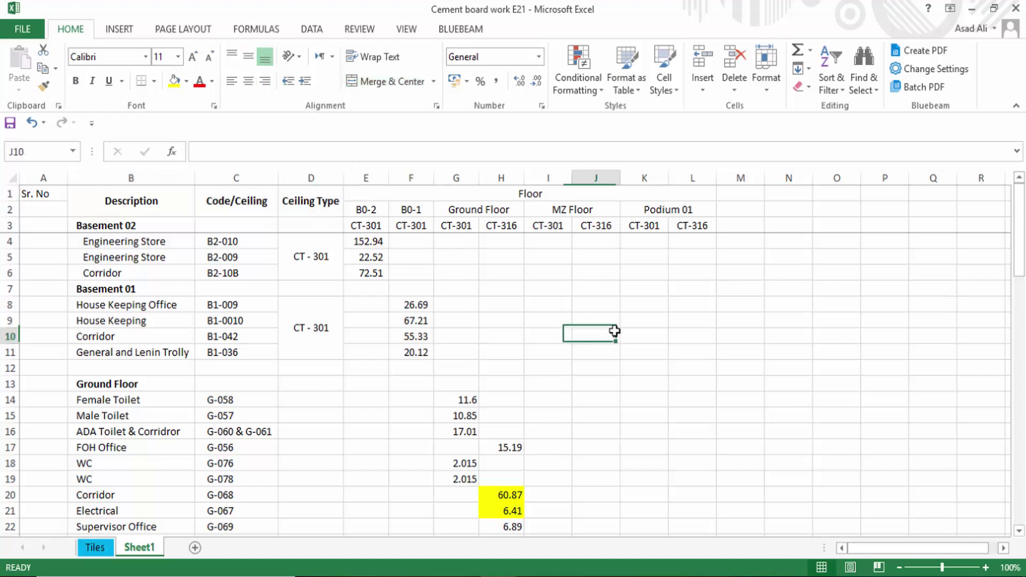
left_click_drag(596, 323, 596, 305)
Step: Merge the Sr. No header down across rows 1 to 3
left_click_drag(55, 199, 56, 208)
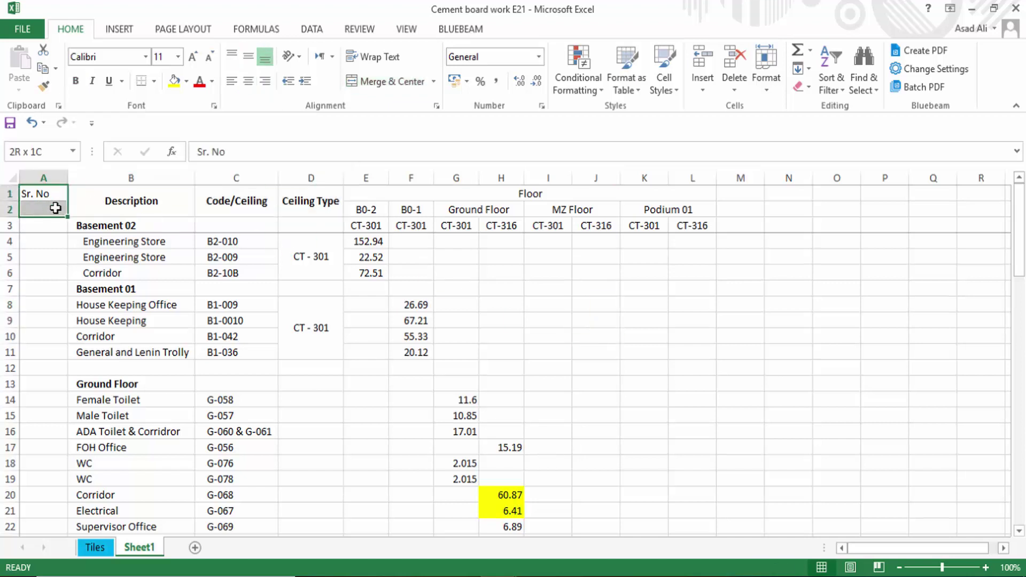
left_click(422, 80)
left_click_drag(235, 336, 235, 320)
left_click(51, 200)
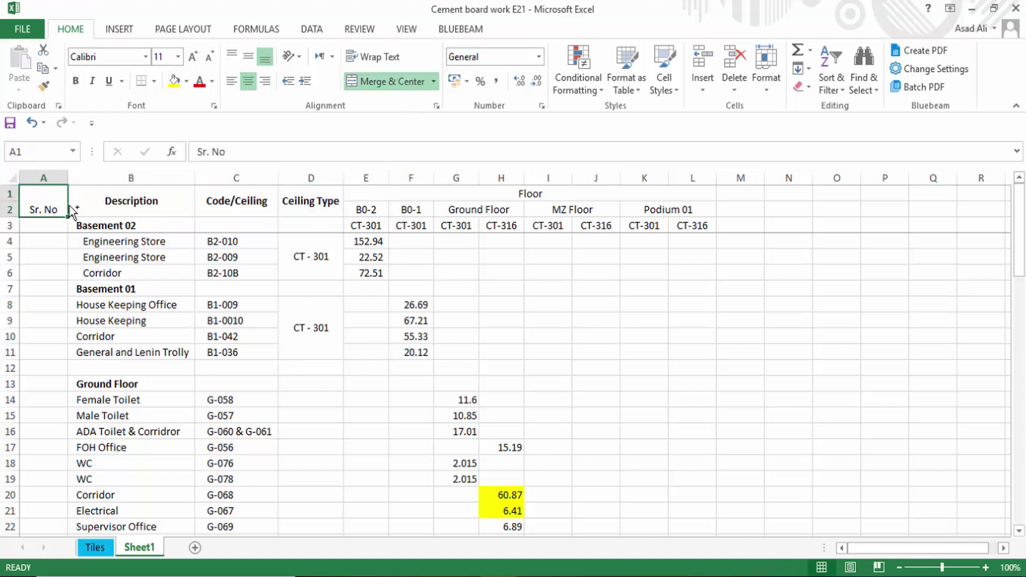
left_click(143, 277)
left_click(649, 213)
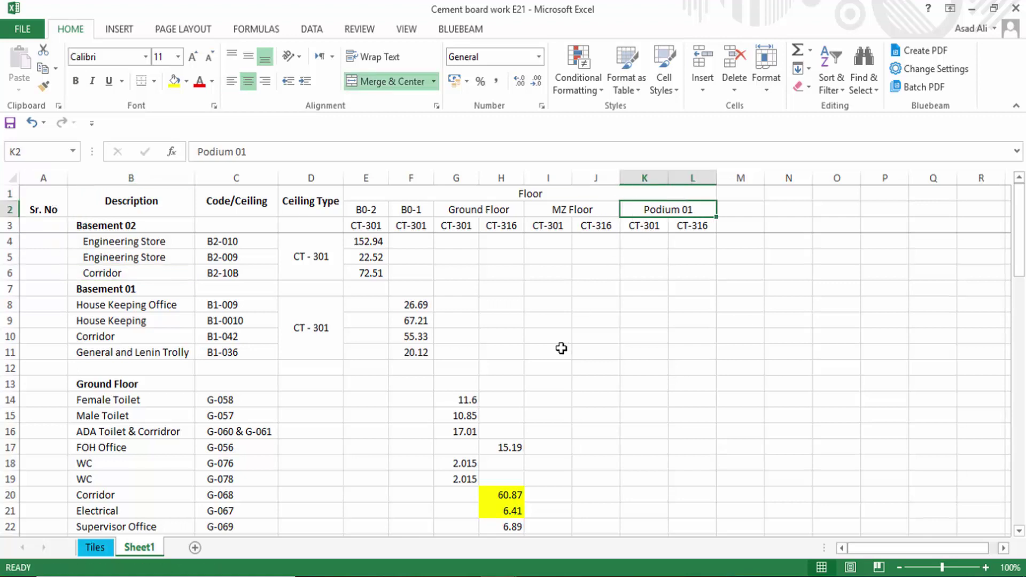
left_click(187, 290)
left_click(53, 241)
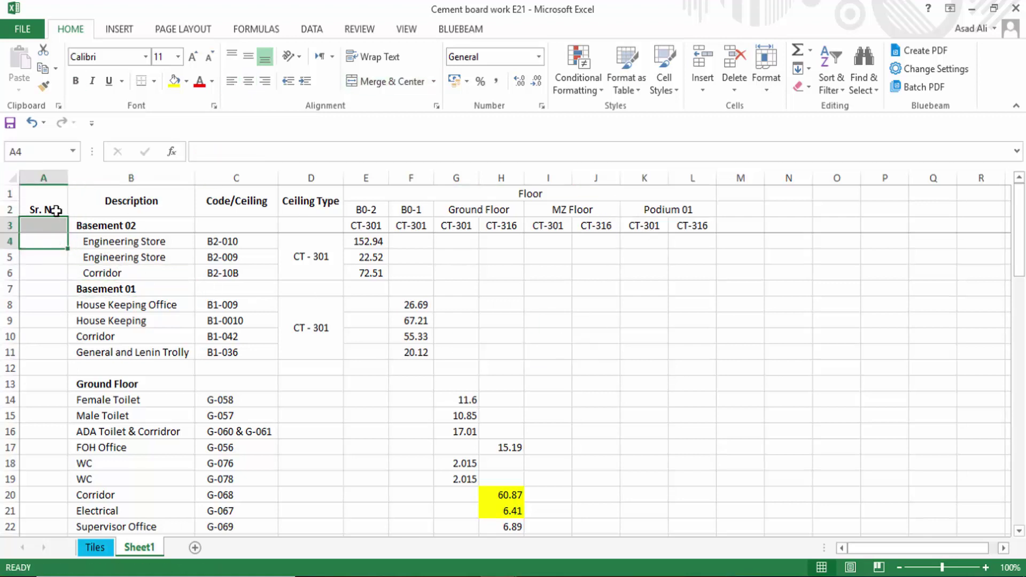
left_click_drag(48, 206, 53, 227)
left_click(376, 82)
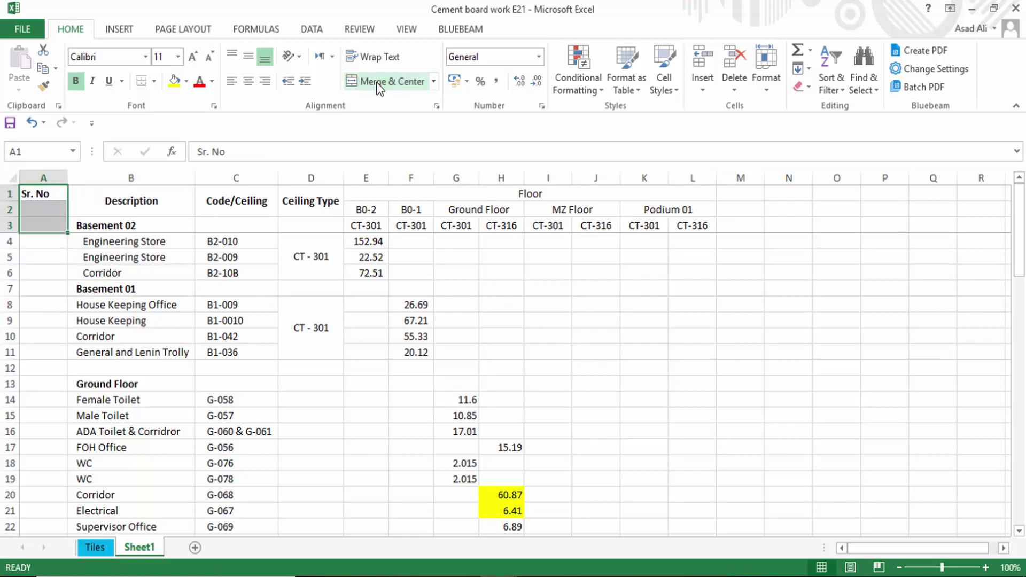
left_click(376, 83)
Step: Redo the Sr. No merge so it spans only rows 1 and 2
left_click(311, 257)
left_click(131, 201)
left_click(129, 241)
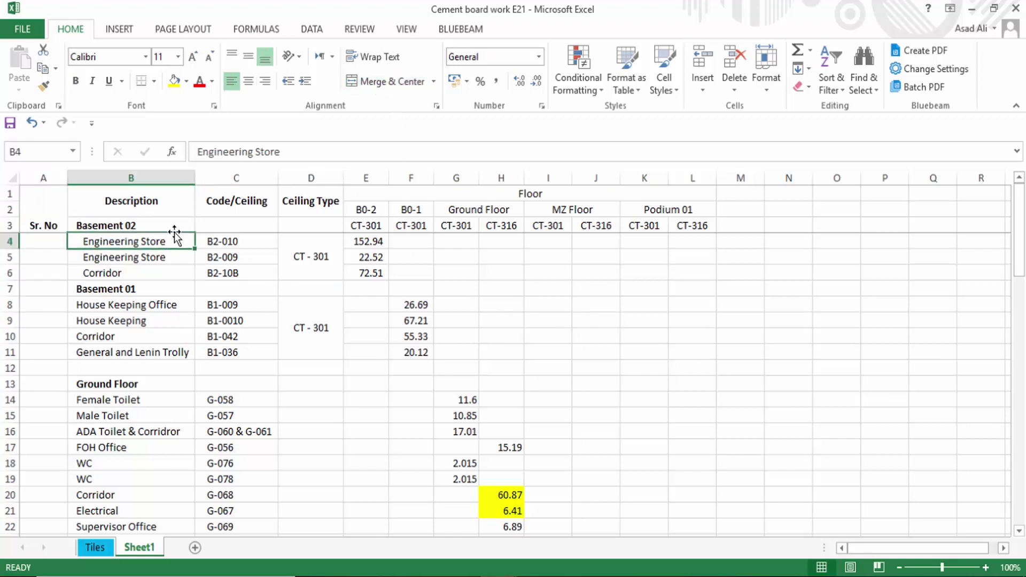
left_click(117, 227)
left_click(172, 257)
left_click(307, 289)
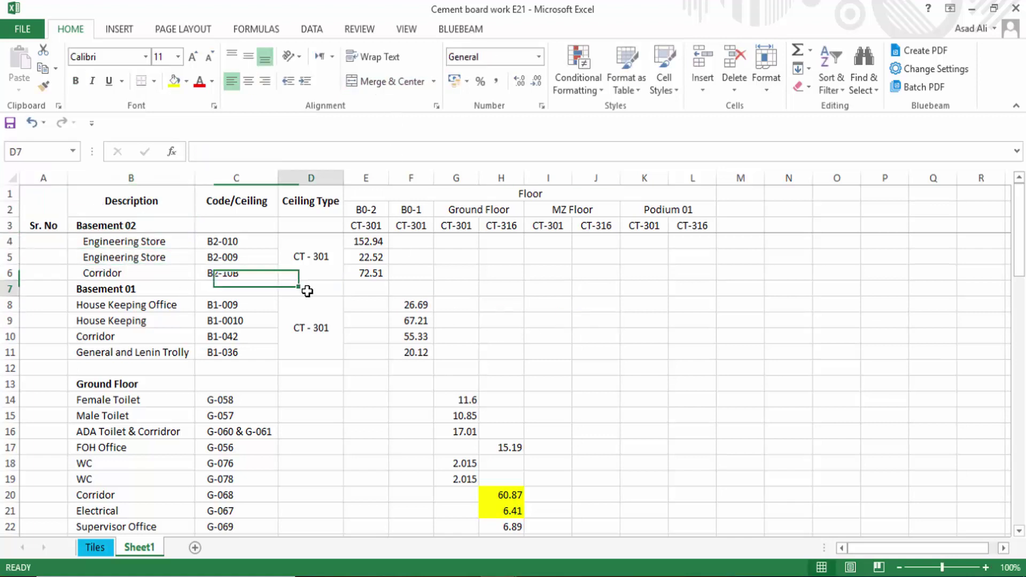
left_click(115, 219)
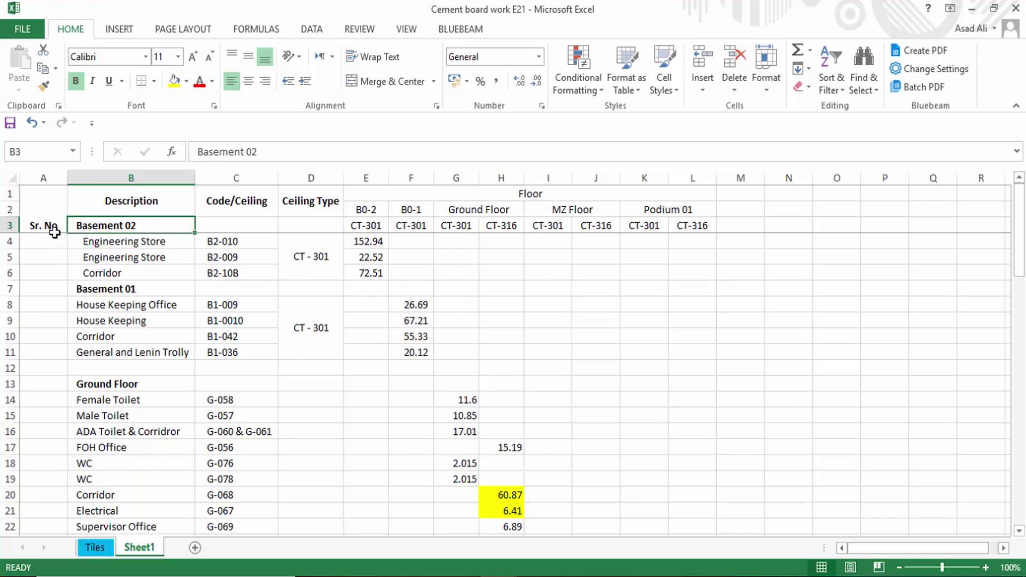
left_click(54, 231)
left_click(385, 82)
left_click(107, 258)
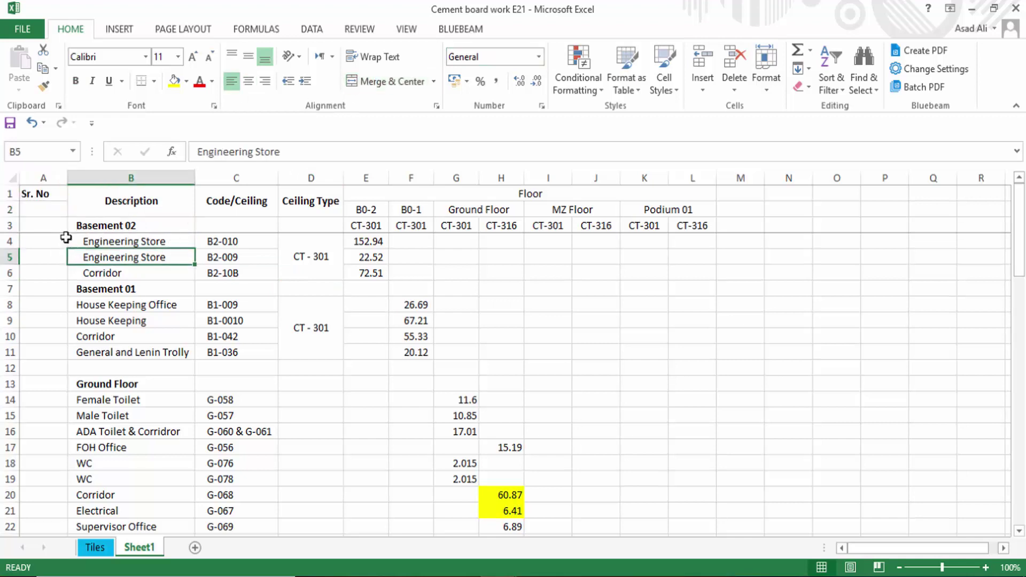
left_click_drag(54, 197, 46, 210)
left_click(377, 82)
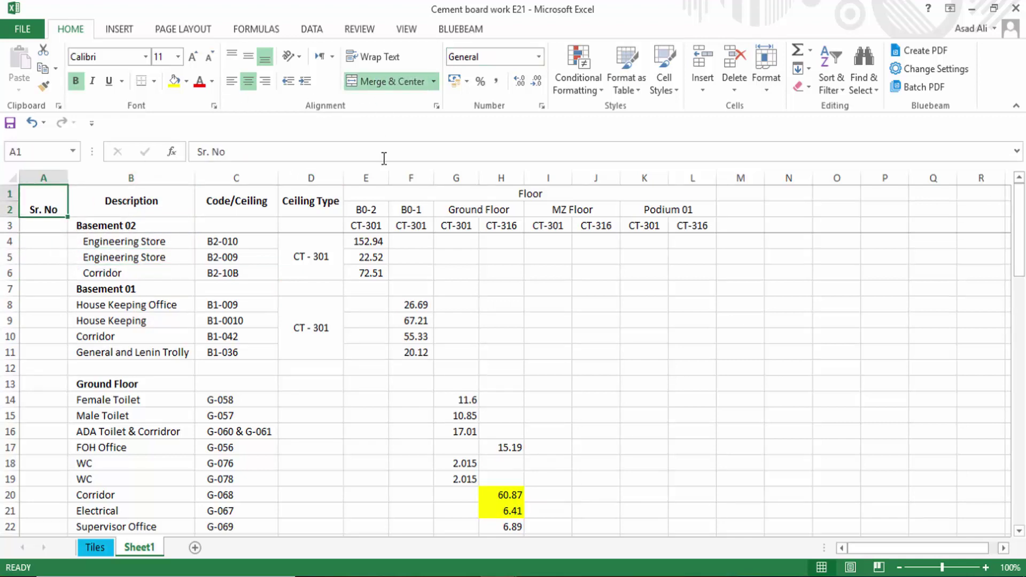
left_click(406, 289)
left_click(238, 289)
left_click(779, 293)
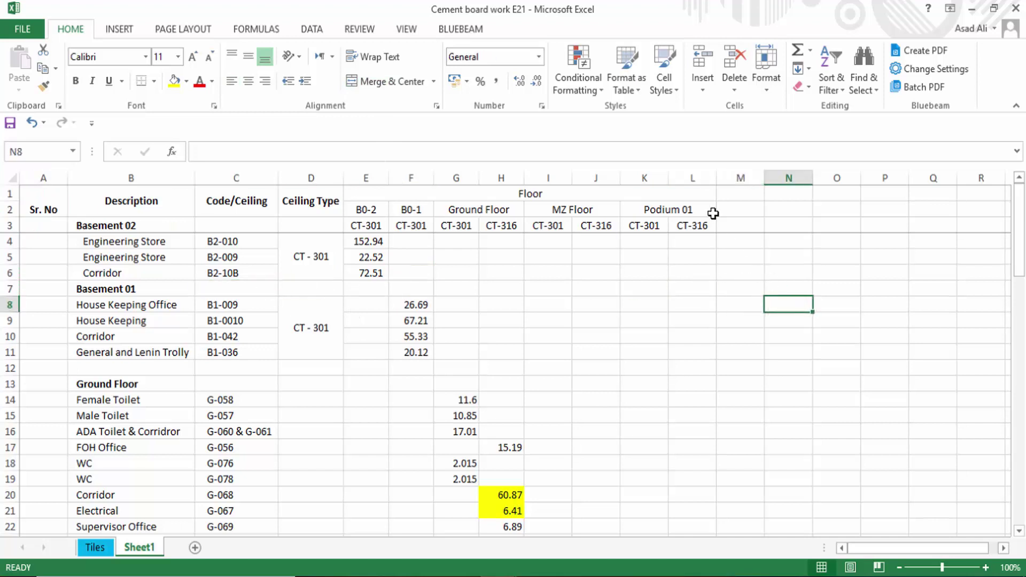
Step: Insert a new row 4 and move the Basement 02 label from B3 to B4
left_click(628, 196)
left_click_drag(48, 205, 675, 229)
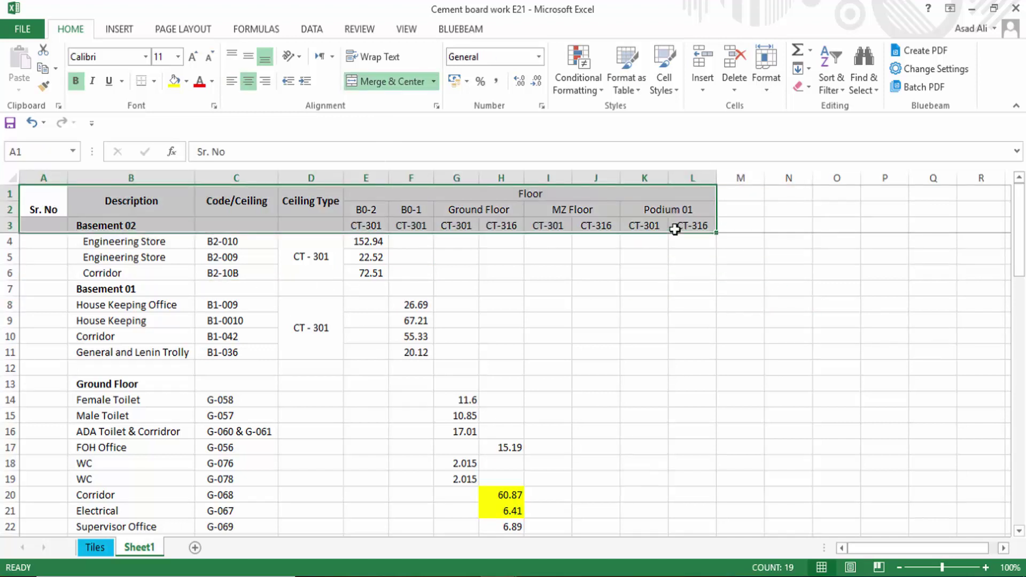
left_click_drag(502, 305, 639, 321)
left_click(91, 226)
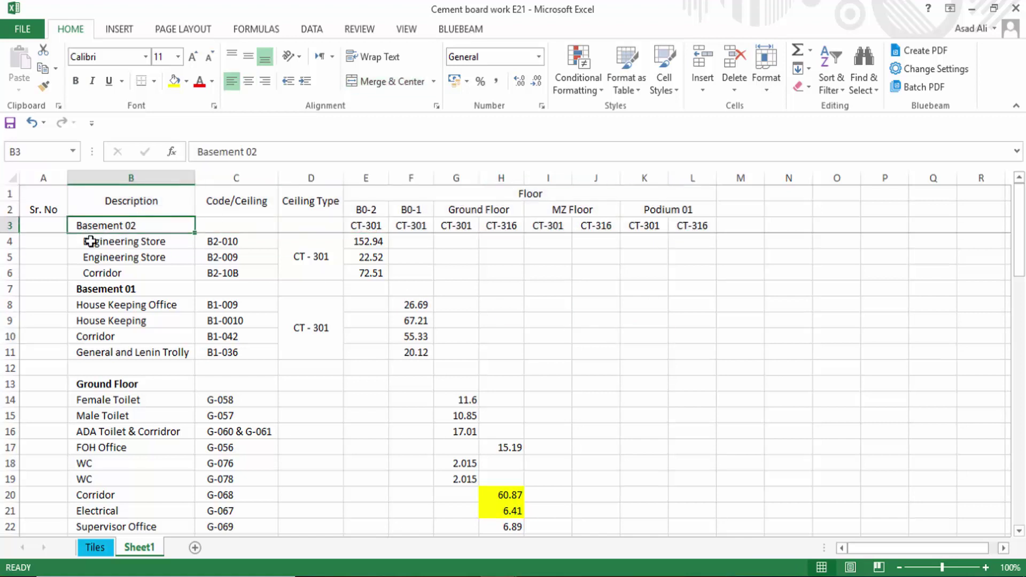
left_click(12, 241)
key("ctrl+shift+plus")
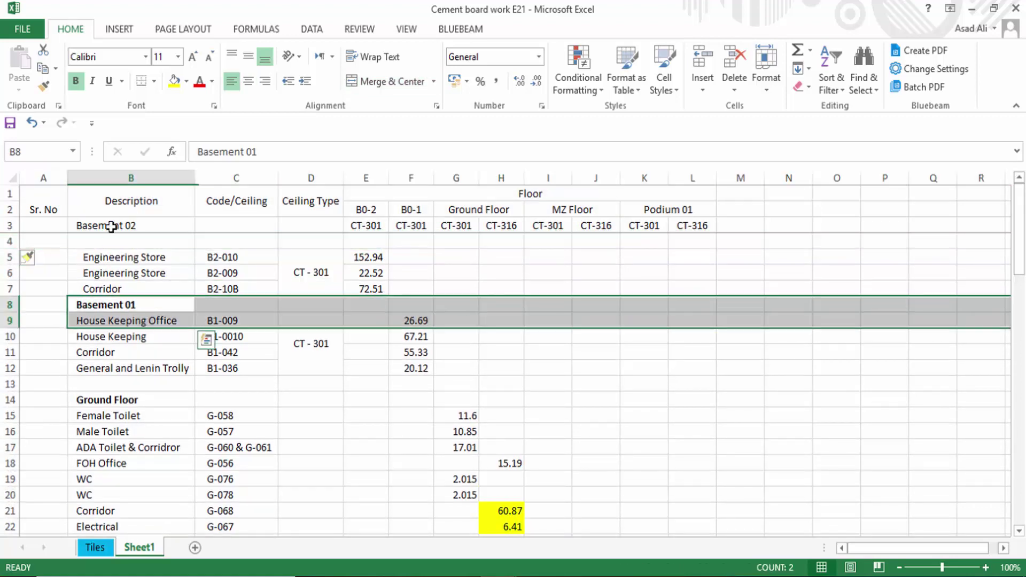
left_click(113, 221)
key("ctrl+c")
left_click(128, 241)
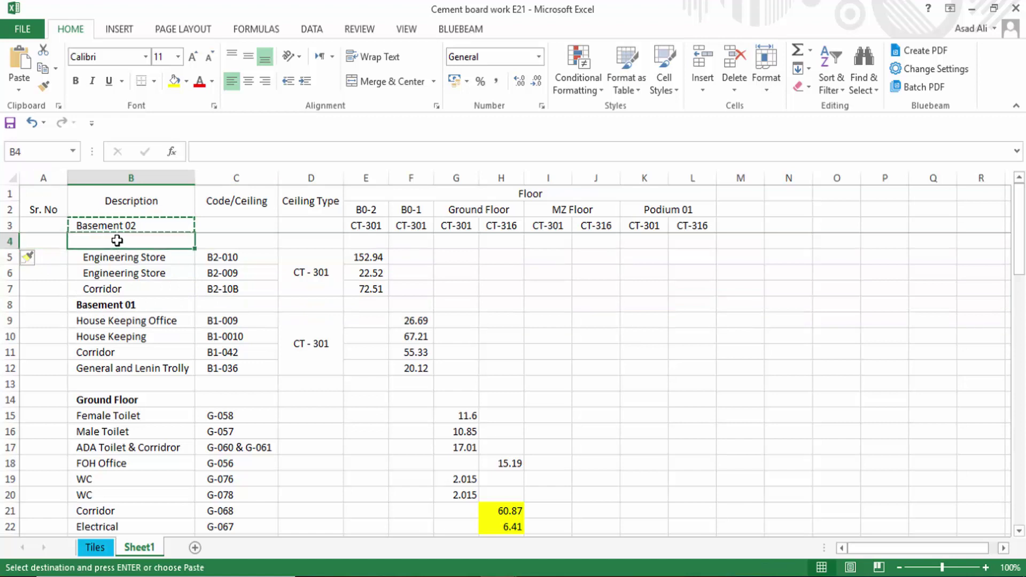
key("ctrl+v")
key("Down")
key("Down")
key("Down")
left_click(130, 225)
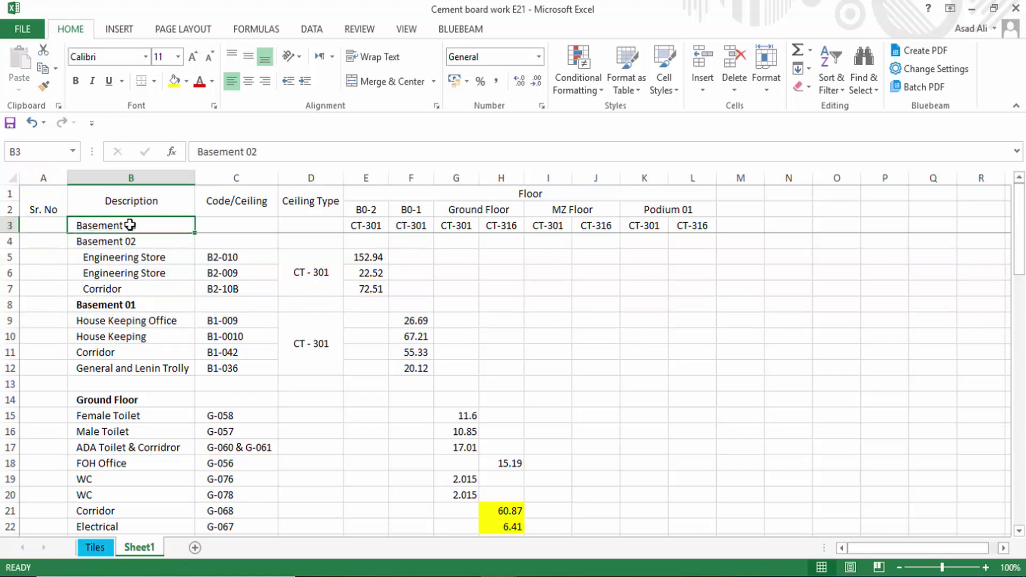
key("Delete")
Step: Merge Sr. No, Description, Code/Ceiling and Ceiling Type each across rows 1 to 3
left_click_drag(59, 206, 59, 225)
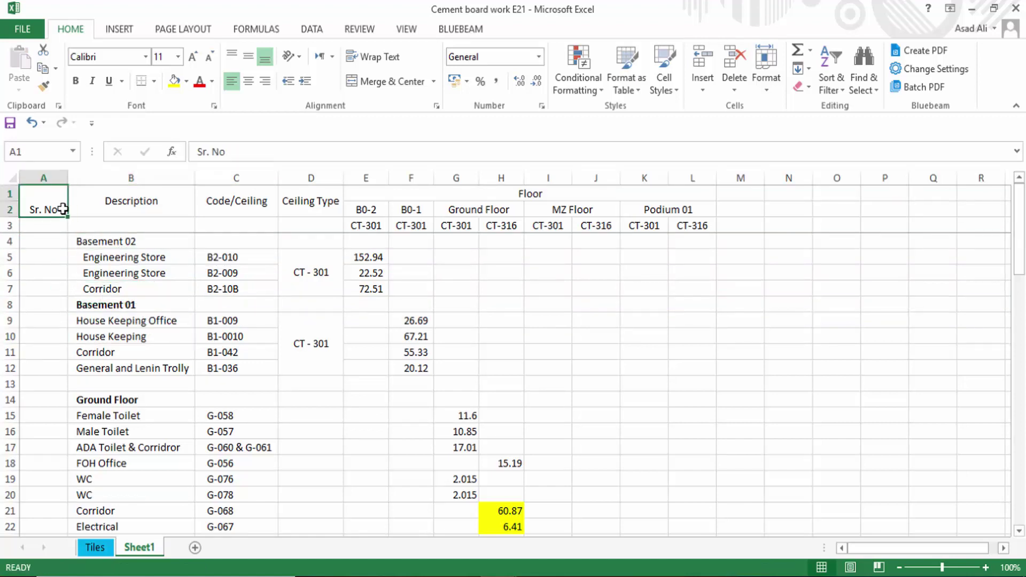
left_click(345, 83)
left_click(345, 83)
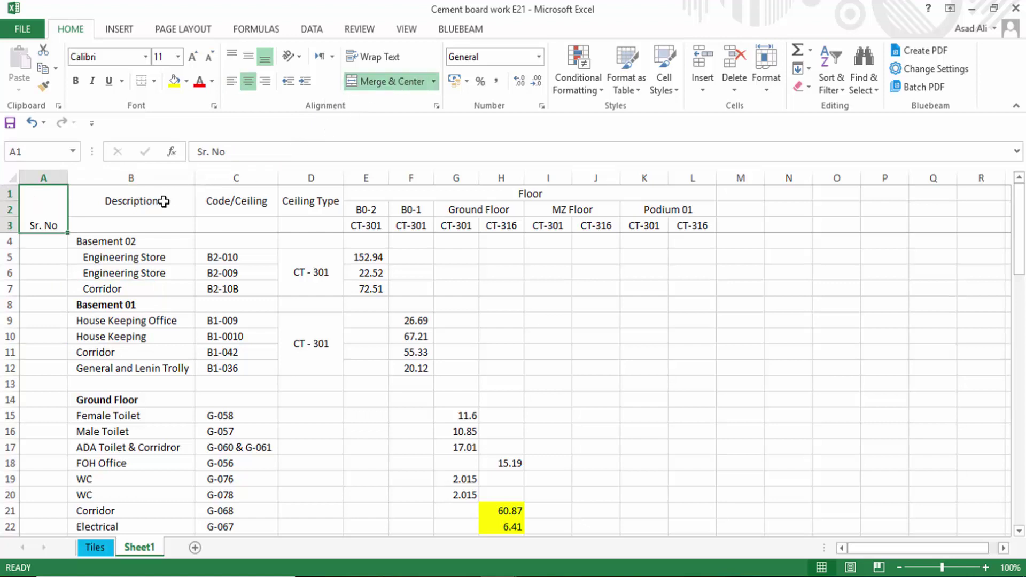
left_click_drag(164, 201, 161, 225)
left_click(393, 86)
left_click(393, 86)
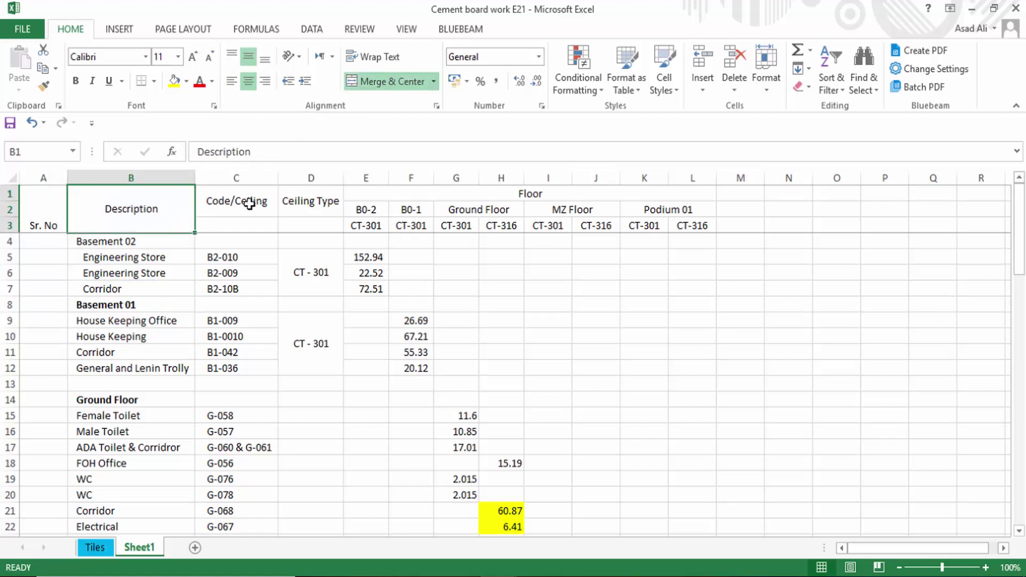
left_click_drag(248, 202, 236, 225)
left_click(384, 83)
left_click(385, 83)
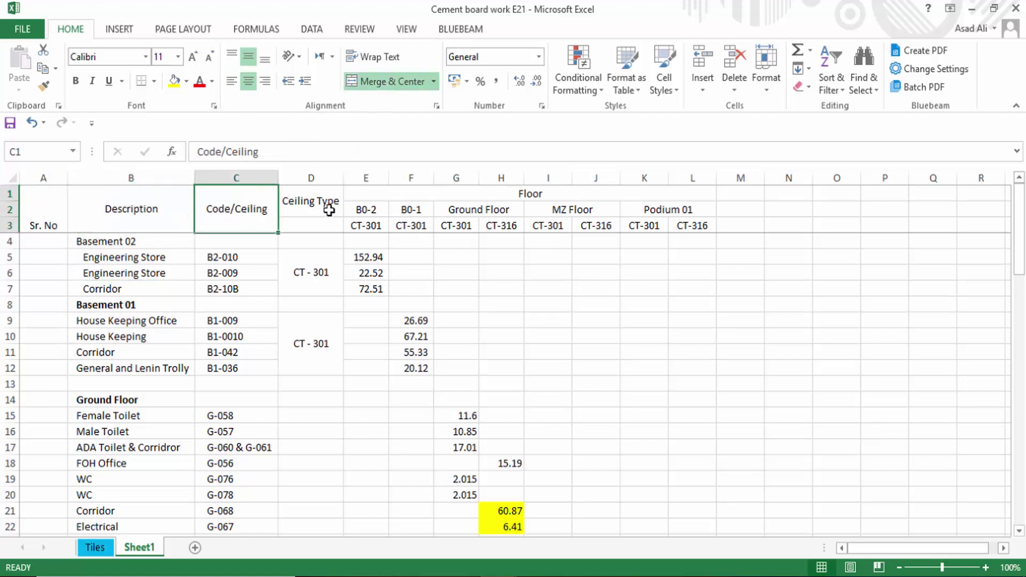
left_click_drag(326, 206, 323, 221)
left_click(394, 86)
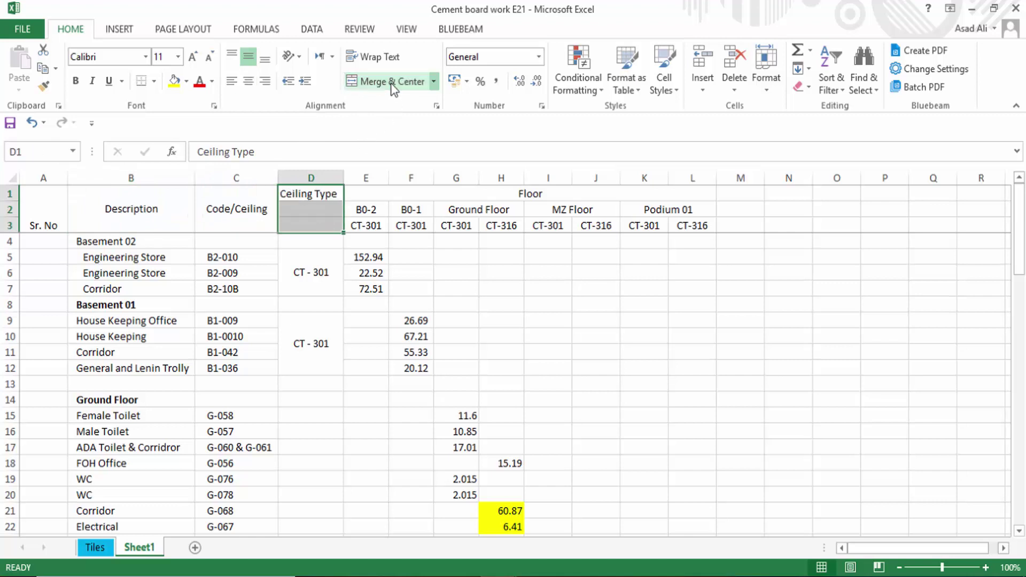
left_click(609, 364)
Step: Make the header block A1:L3 bold
left_click(36, 212)
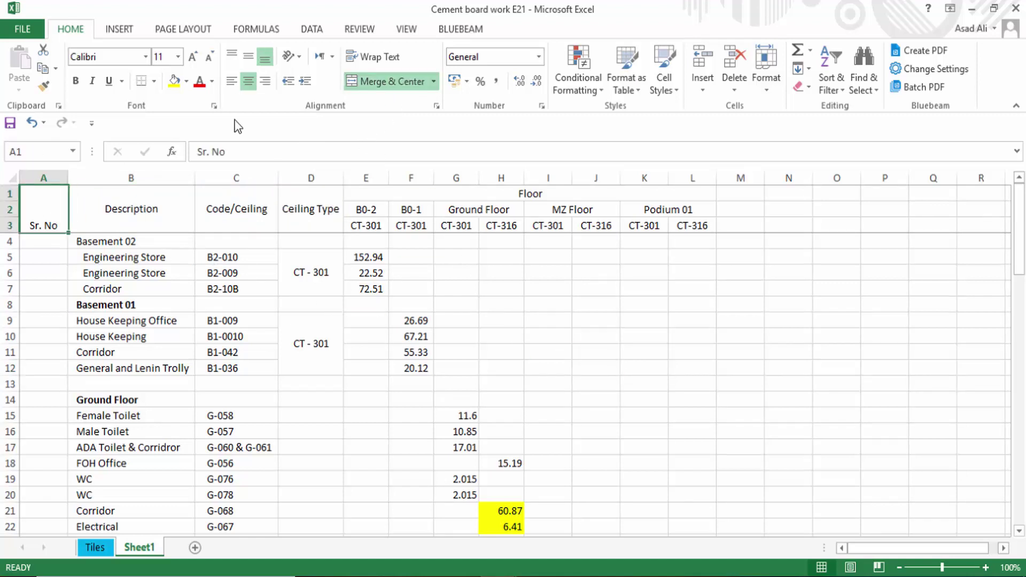
left_click(176, 284)
left_click_drag(42, 209, 713, 227)
key("ctrl+b")
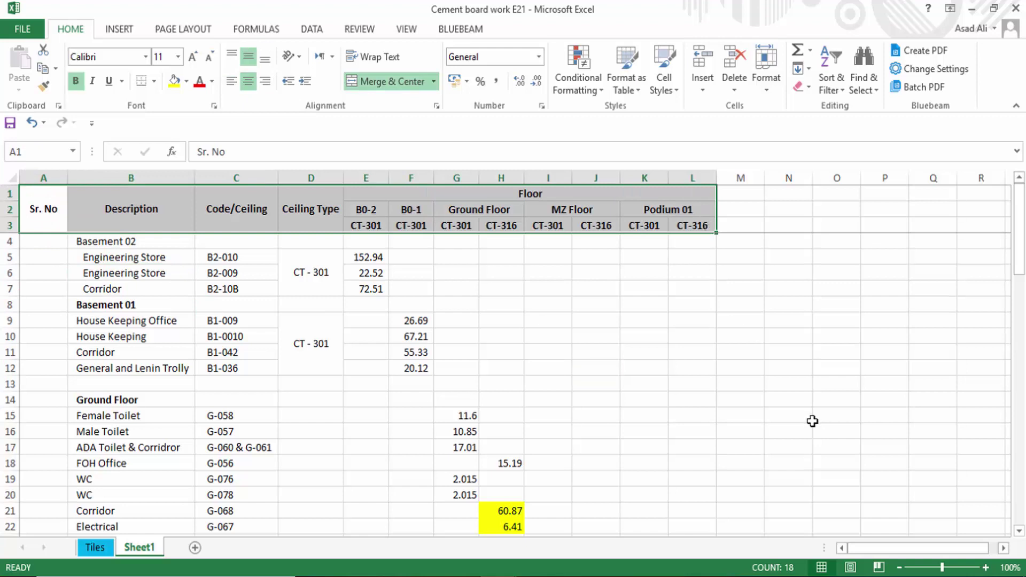
left_click(813, 421)
Step: Try numbering the first items 1 and 1.1 with a fill series, then undo it
left_click(100, 214)
left_click(128, 289)
left_click(53, 243)
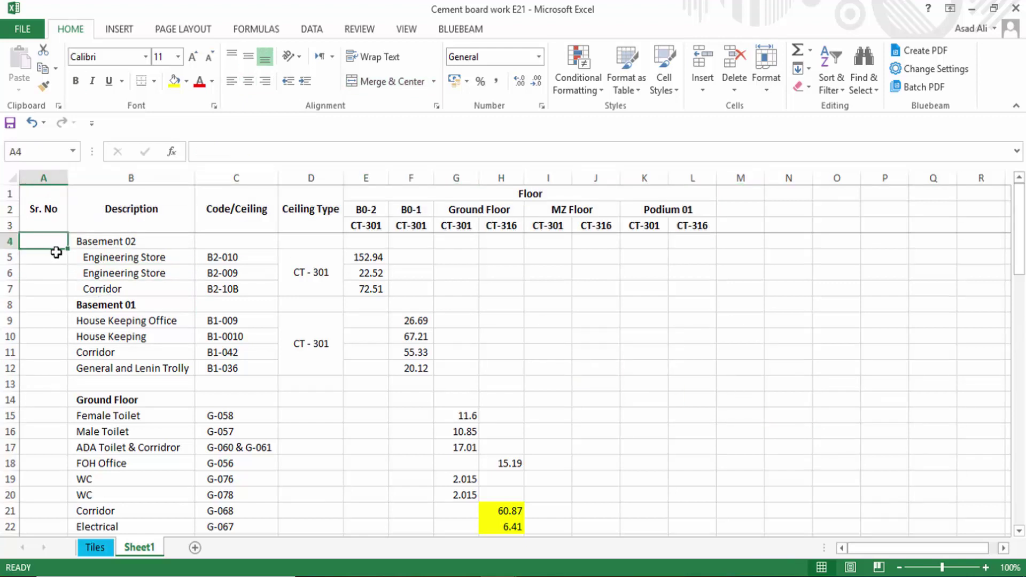
type("1")
key("Return")
type("1.1")
key("Return")
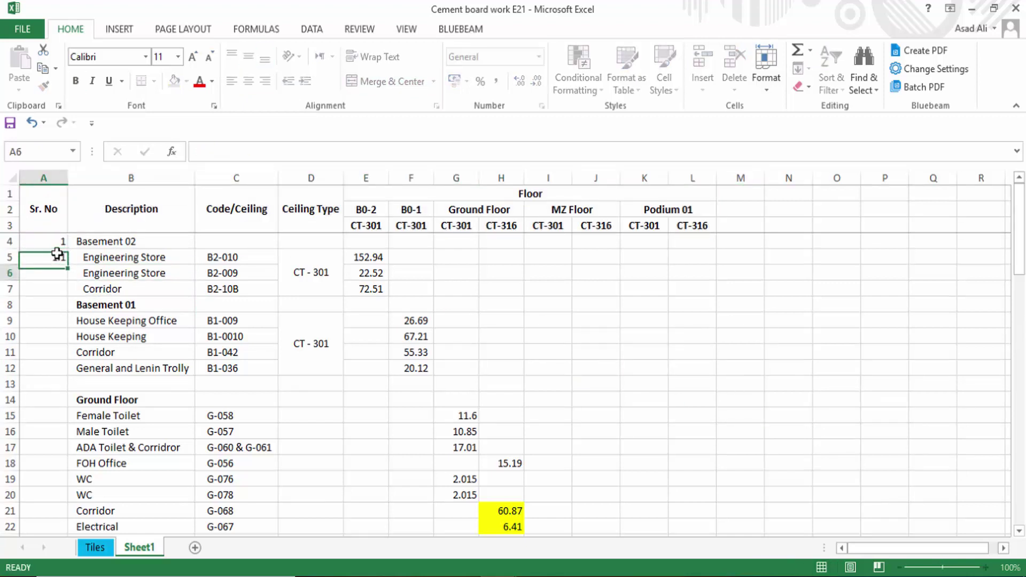
left_click(73, 262)
left_click(60, 257)
left_click_drag(67, 265, 65, 296)
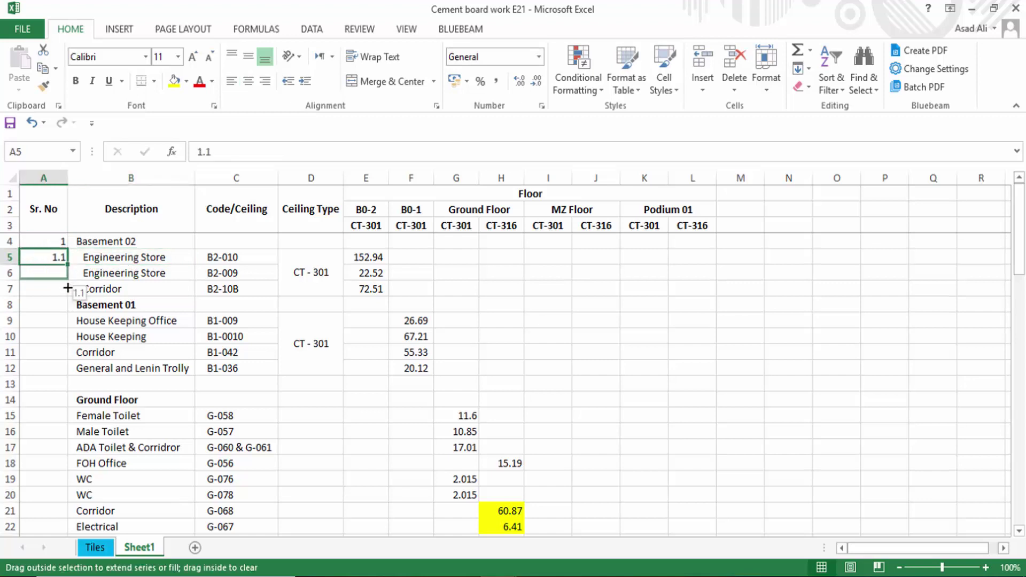
left_click(77, 307)
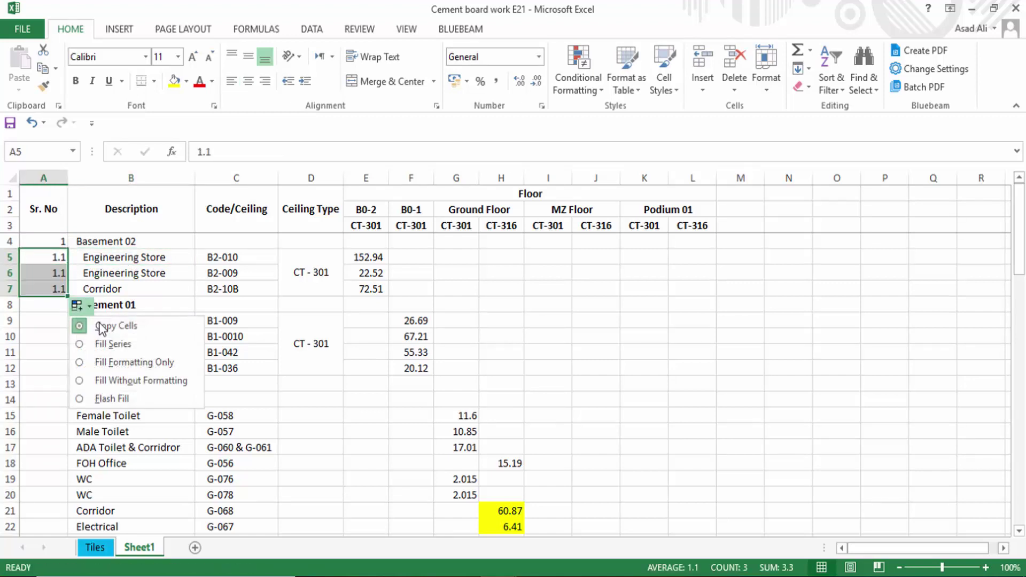
left_click(102, 344)
key("ctrl+z")
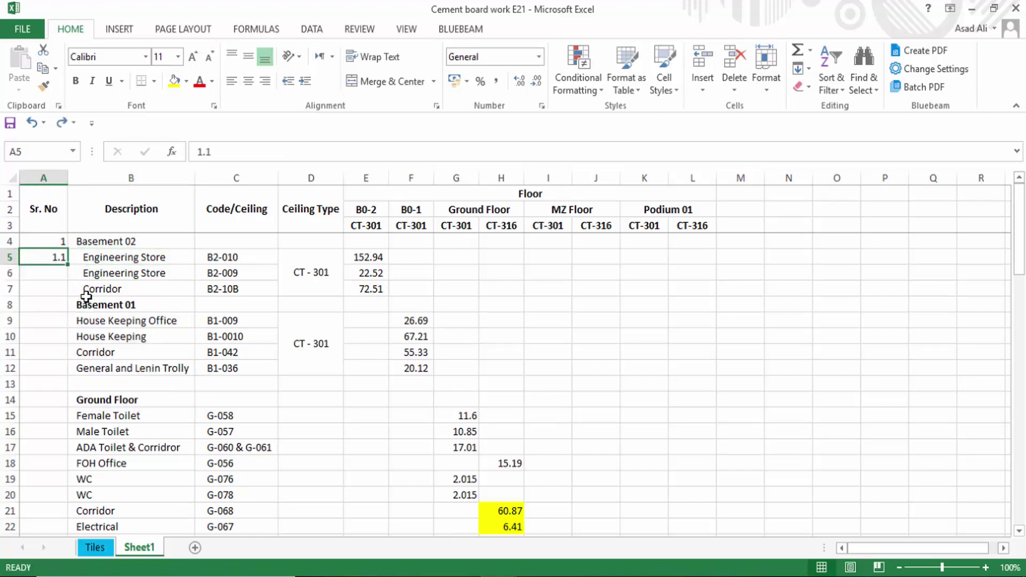
Step: Label Basement 02 as section A and number its items 1, 2, 3
left_click(63, 243)
type("A")
key("Return")
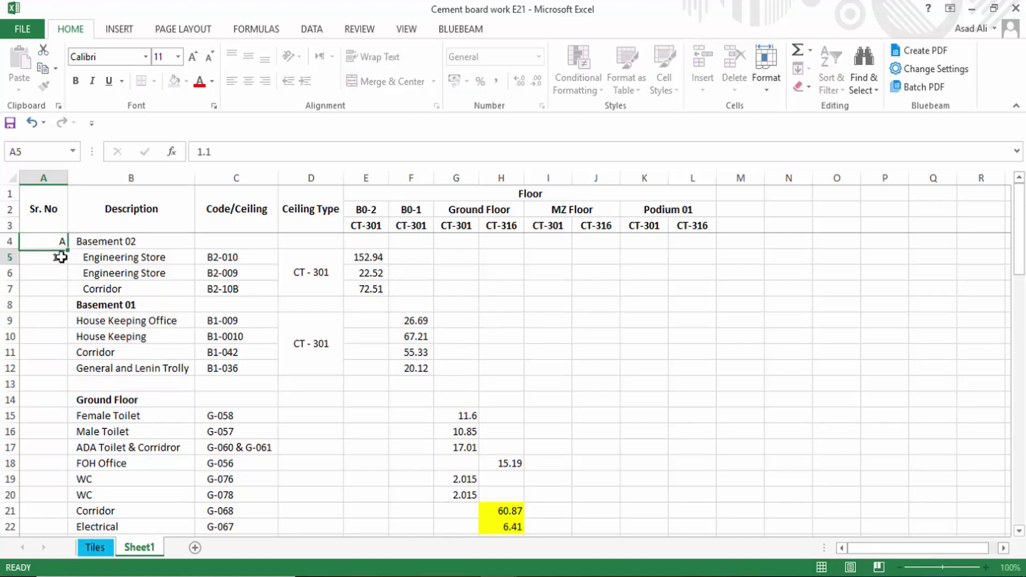
type("1")
key("Return")
type("2")
key("Return")
type("3")
key("Return")
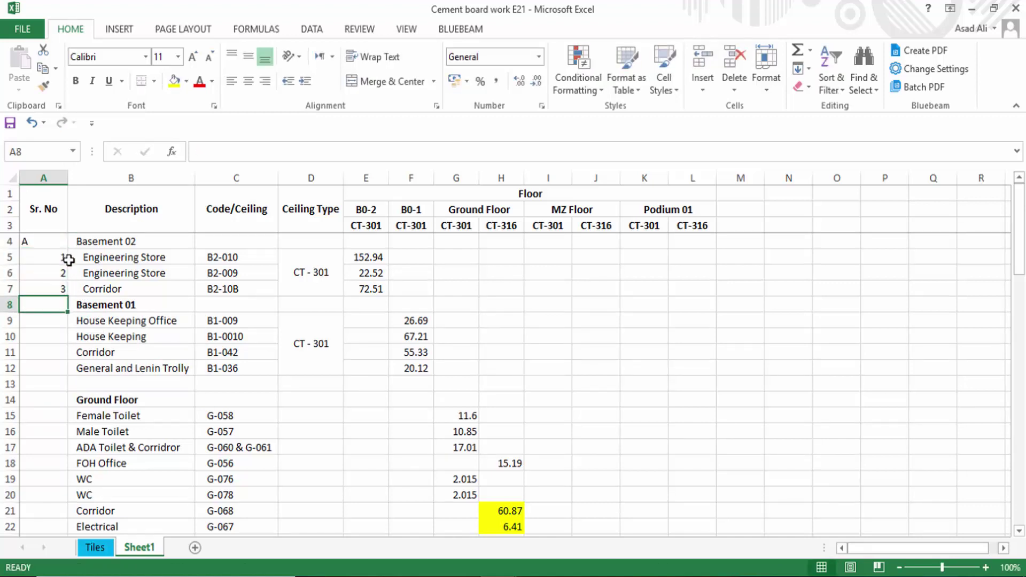
Step: Label Basement 01 as section B and number its items 1 through 4
type("B")
left_click(73, 348)
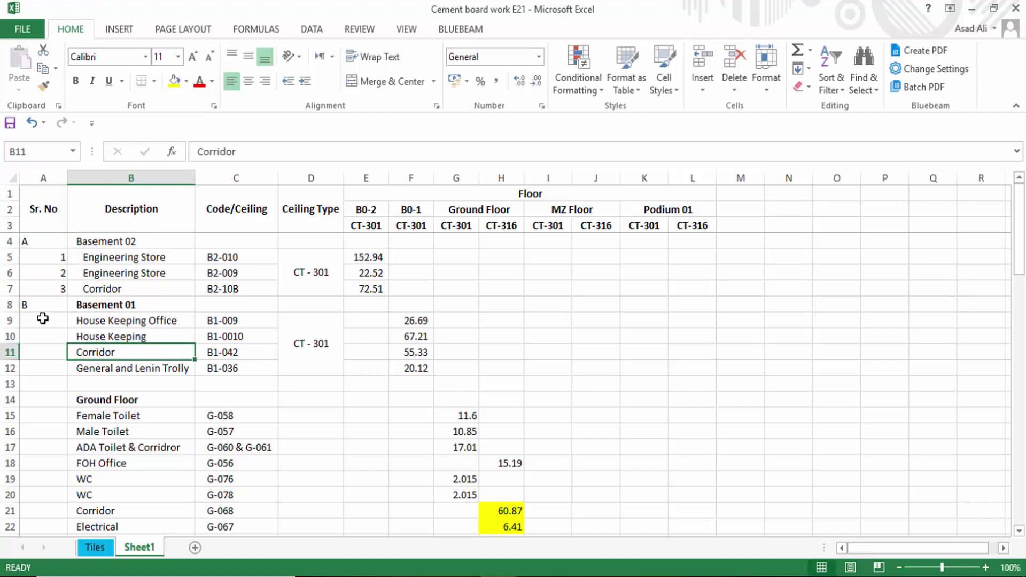
left_click(43, 320)
type("1")
key("Return")
type("2")
key("Return")
type("3")
key("Return")
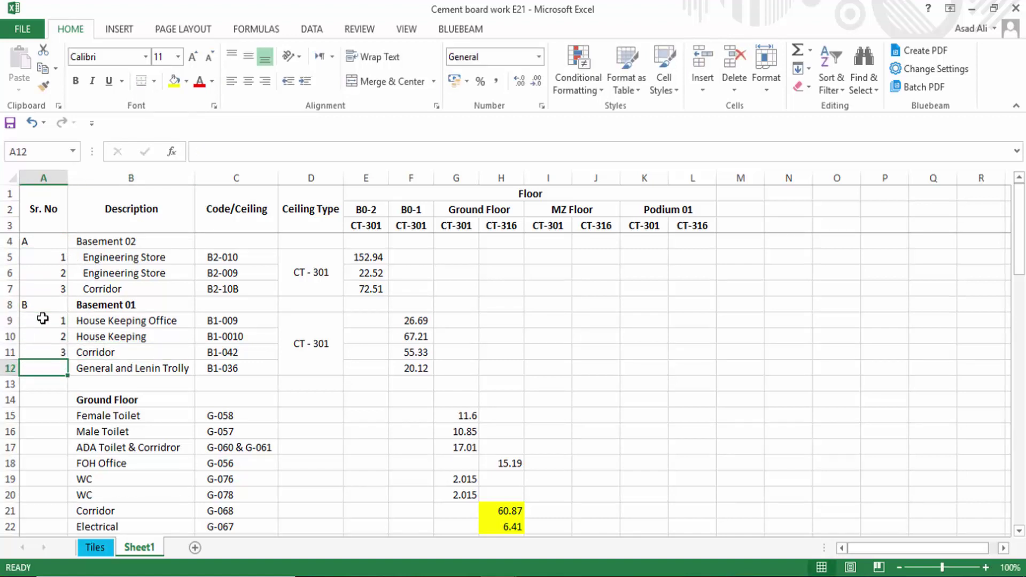
type("4")
key("Return")
Step: Delete empty row 13 and label Ground Floor as section C with items 1 and 2
left_click(9, 381)
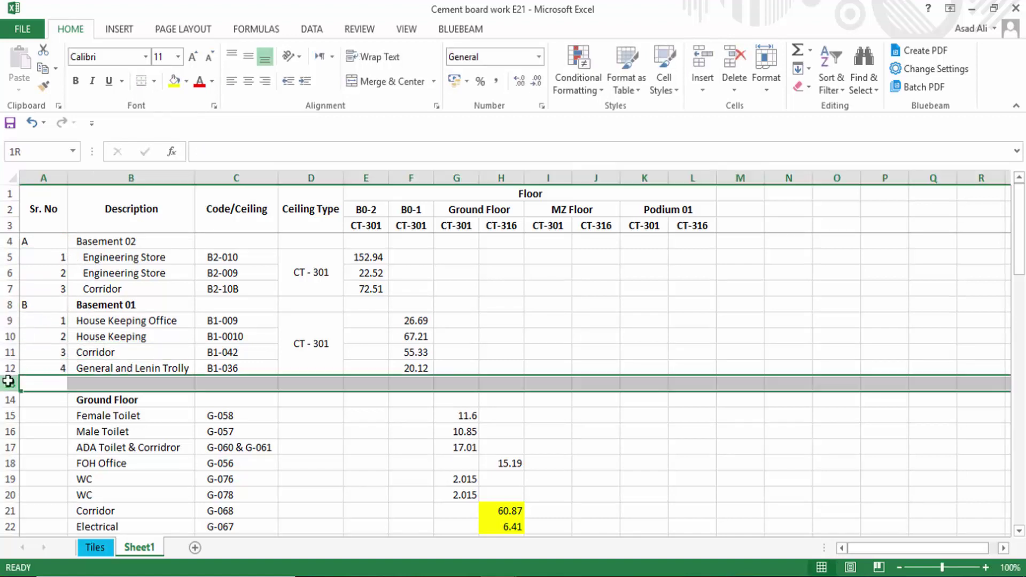
key("ctrl+minus")
left_click(55, 389)
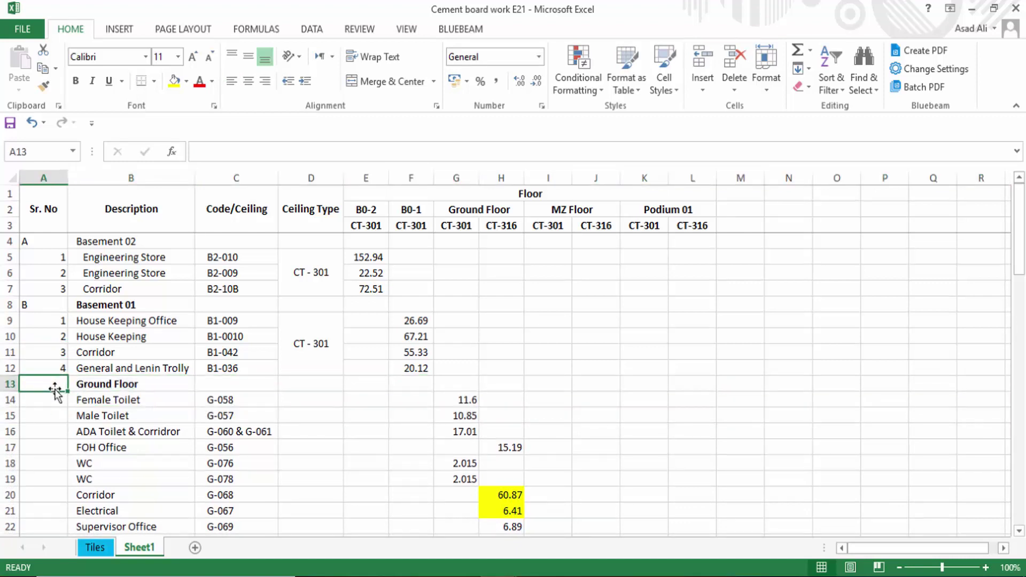
type("C")
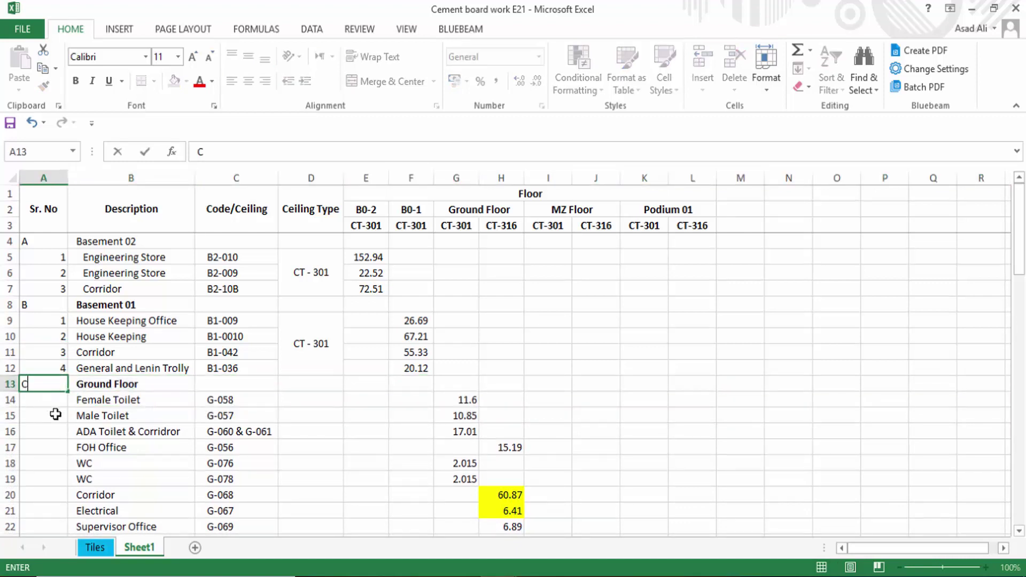
key("Return")
type("1")
key("Return")
type("2")
key("Return")
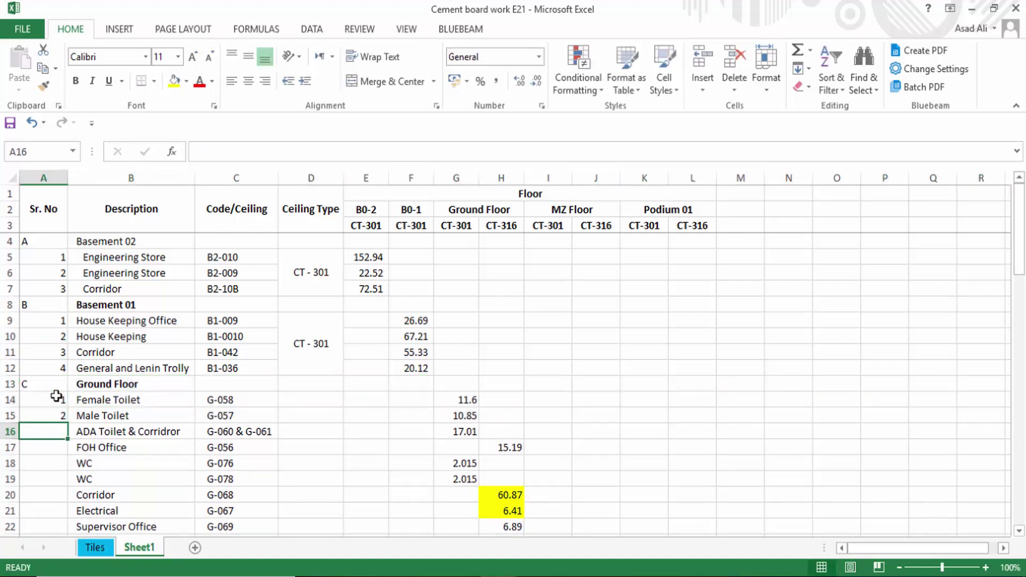
left_click(59, 412)
Step: Fill the Ground Floor numbers as a series 3–16 and centre the Sr. No column
double_click(67, 424)
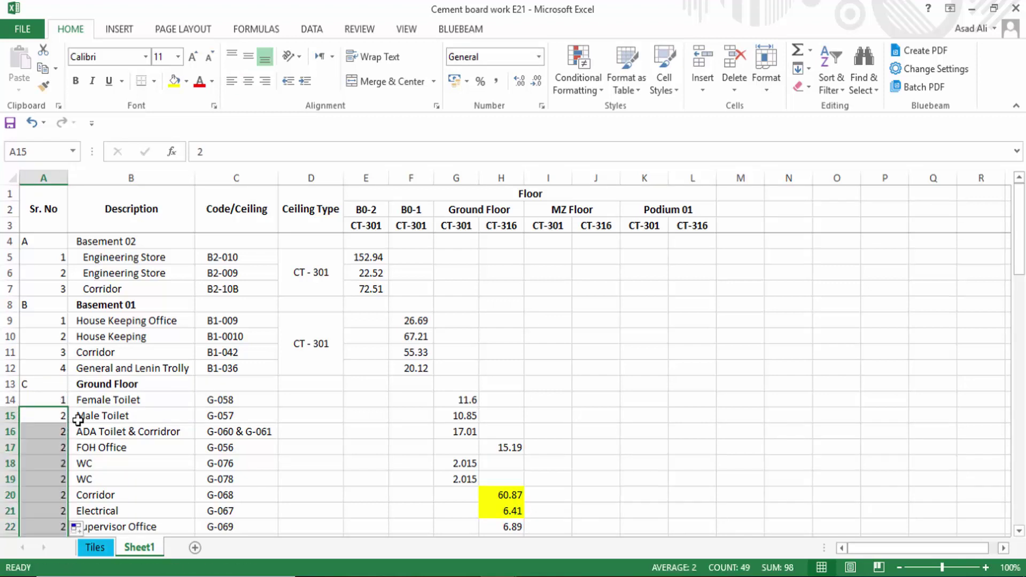
scroll(84, 422, "down", 5)
key("ctrl+z")
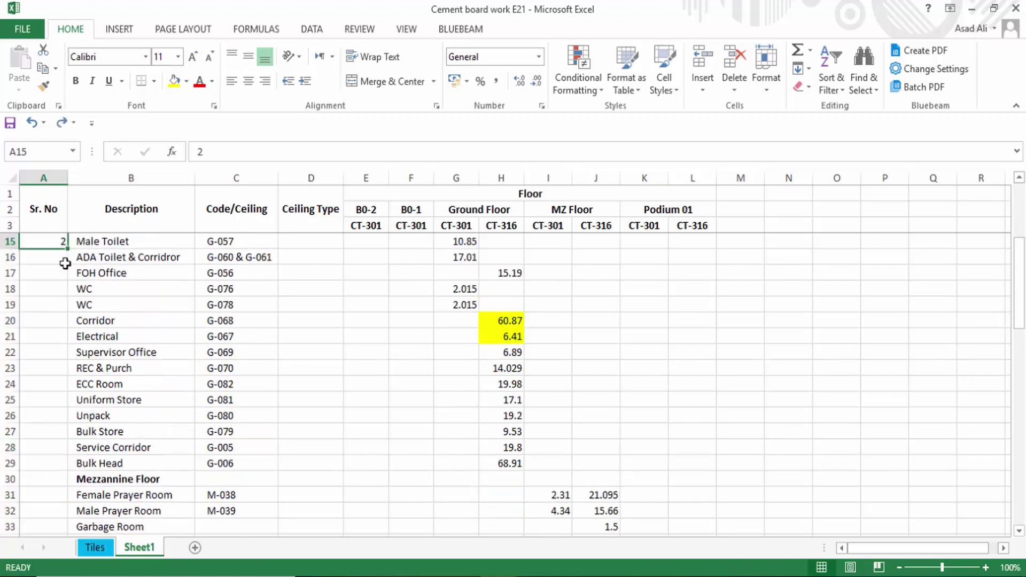
left_click_drag(67, 249, 75, 470)
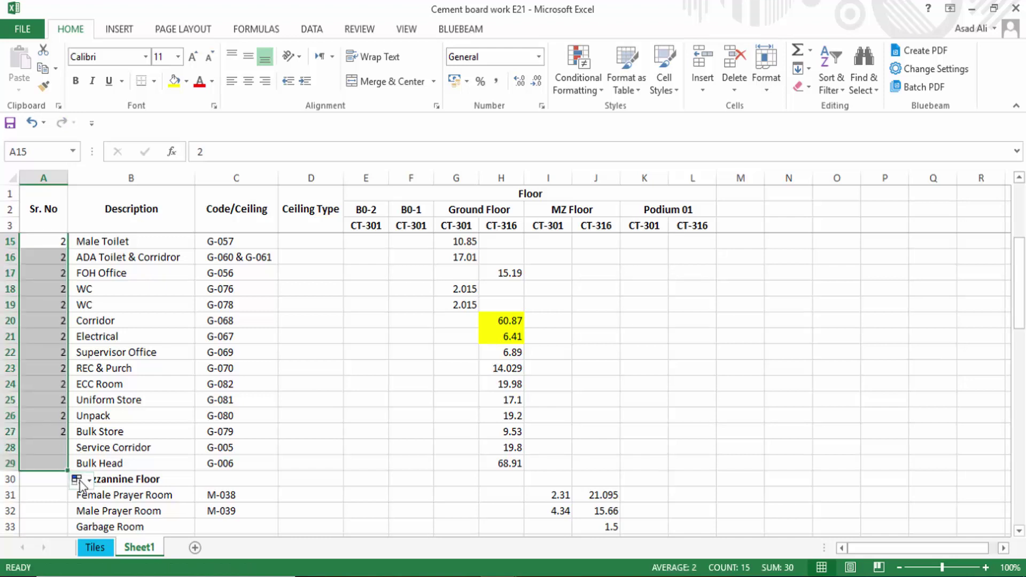
left_click(110, 407)
left_click(222, 401)
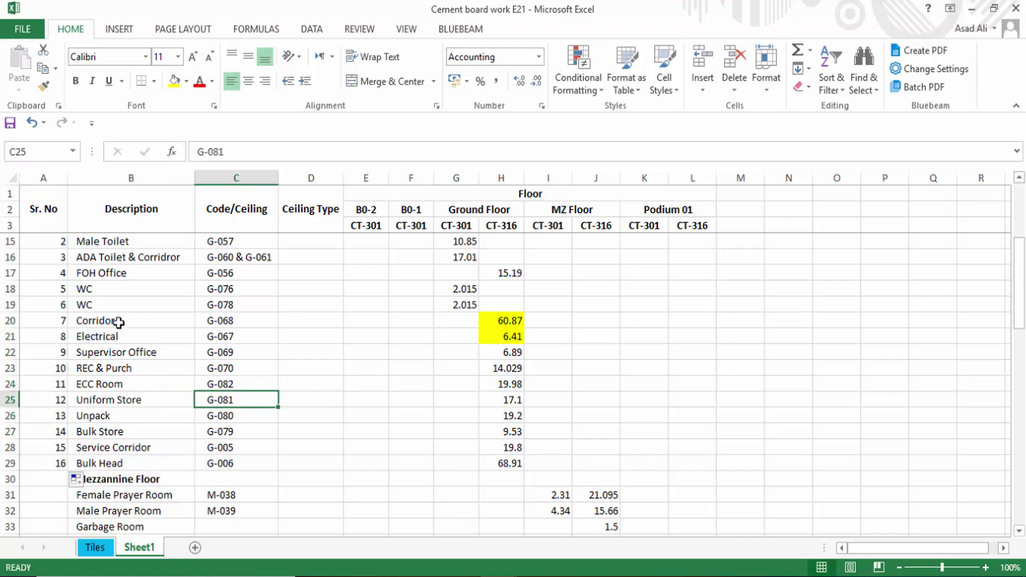
left_click(48, 180)
left_click(249, 81)
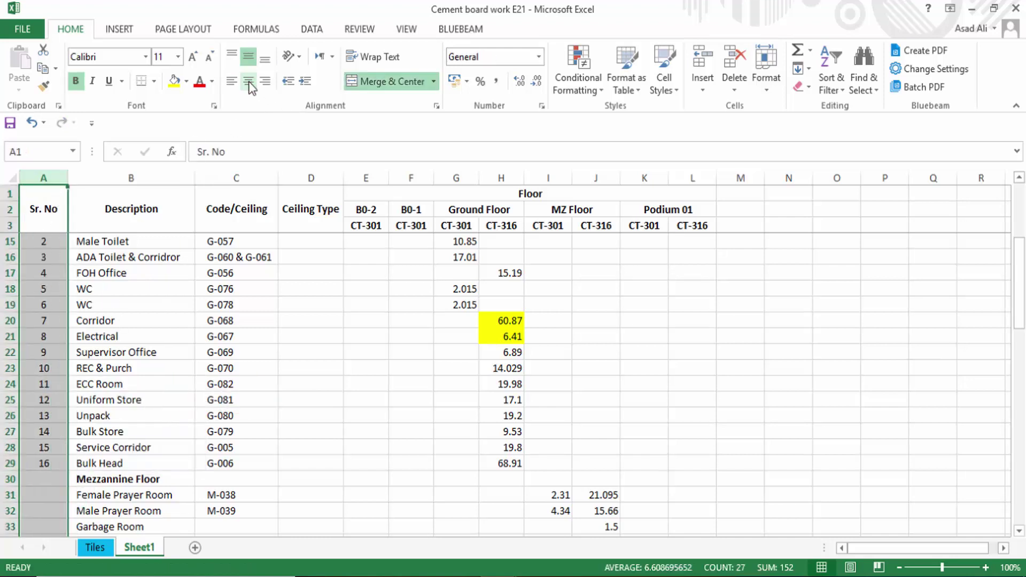
left_click(231, 421)
Step: Label Mezzanine Floor as section D and number its items 1, 2, 3
left_click(55, 448)
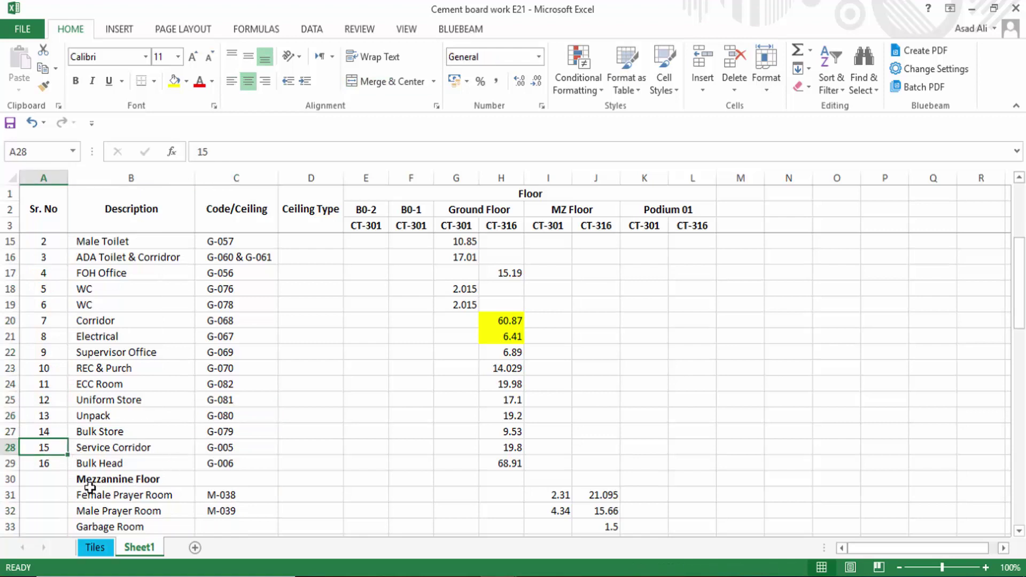
left_click(55, 482)
left_click(136, 494)
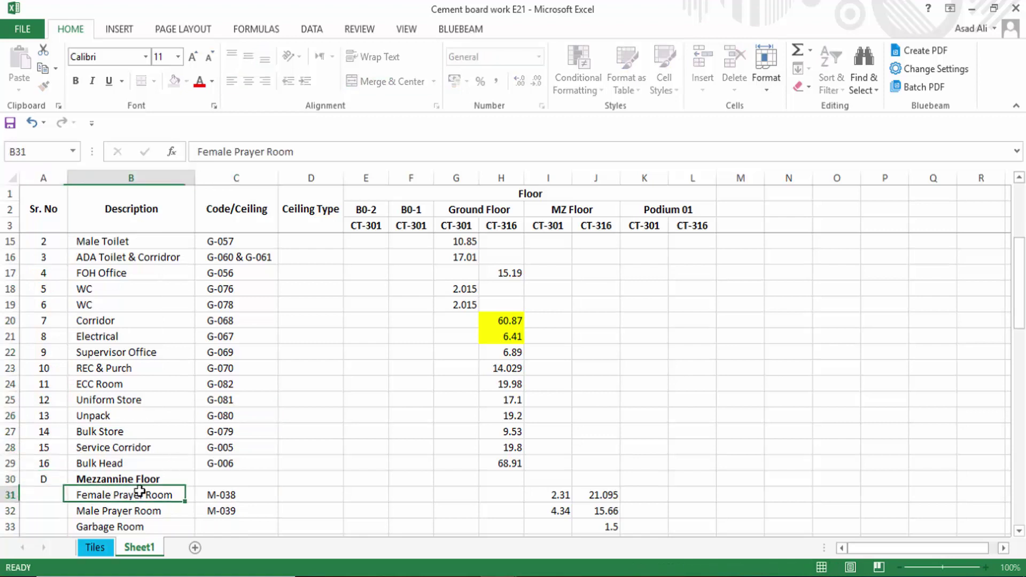
scroll(80, 508, "down", 1)
left_click(56, 435)
type("D")
key("Return")
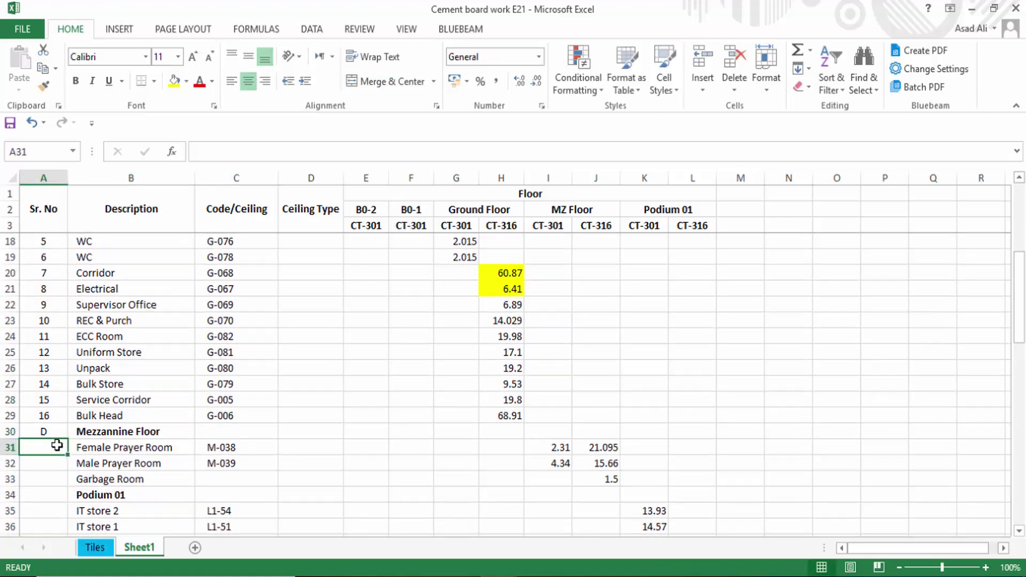
type("1")
key("Return")
type("2")
key("Return")
type("3")
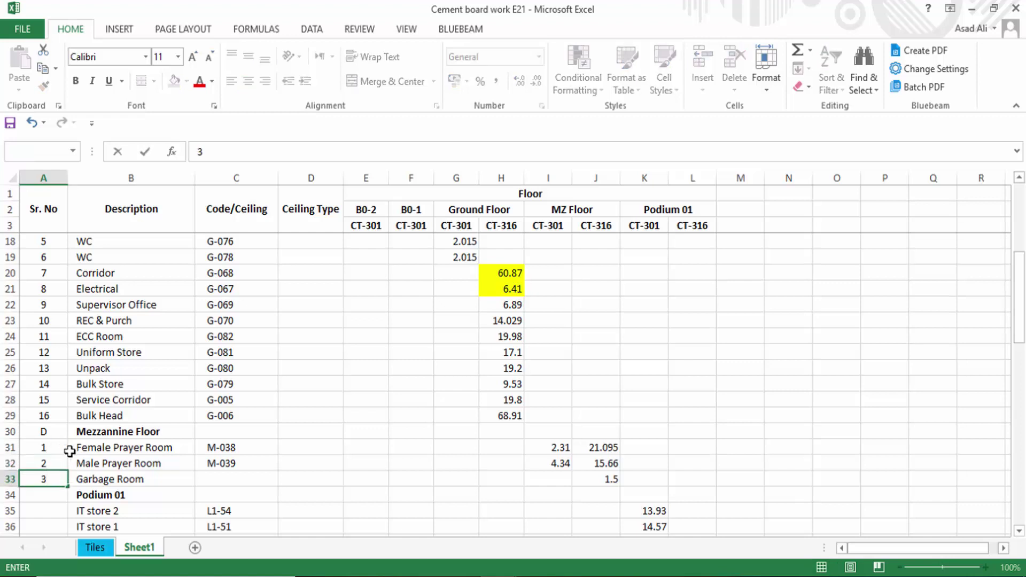
left_click(71, 458)
Step: Label Podium 01 as section E and start its items at 1 and 2
scroll(75, 444, "down", 1)
scroll(56, 414, "down", 1)
left_click(49, 403)
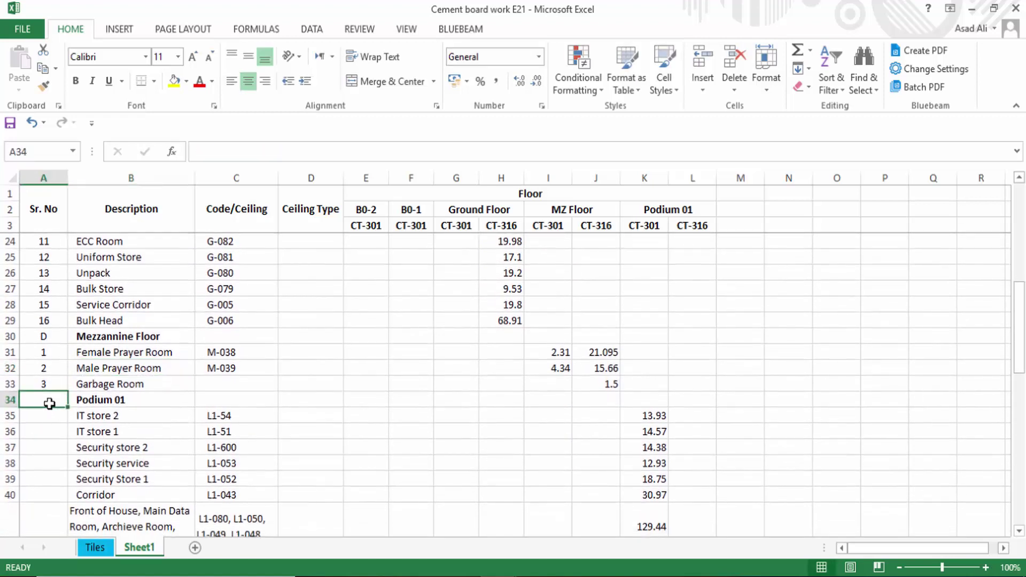
type("E")
left_click(102, 463)
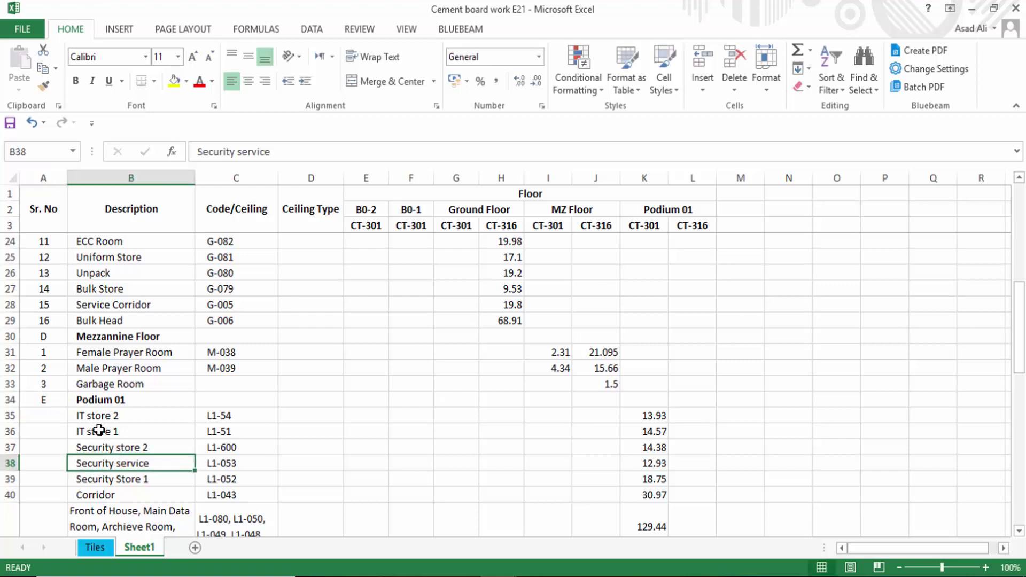
left_click(71, 415)
left_click(46, 418)
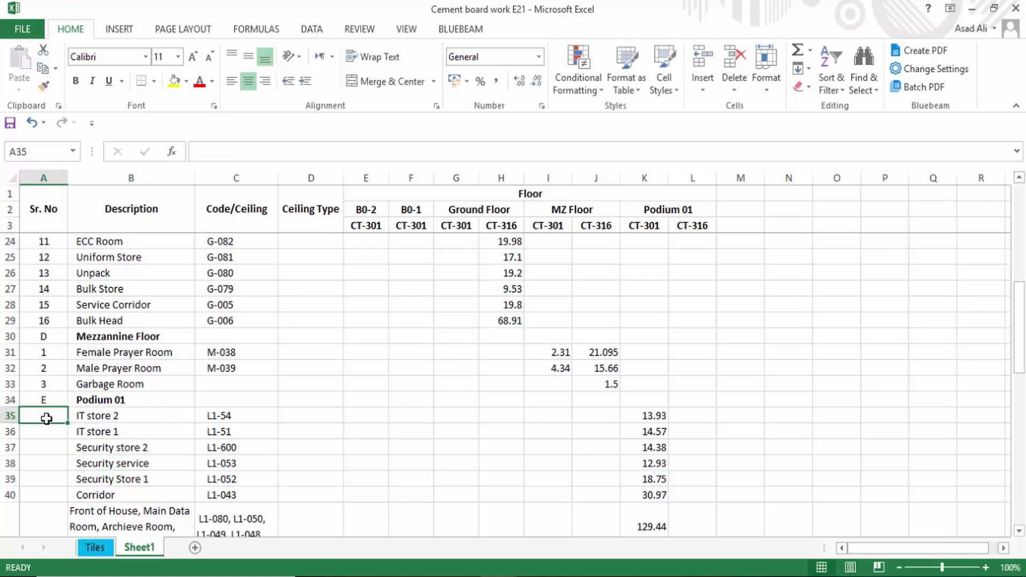
type("1")
key("Return")
type("2")
key("Return")
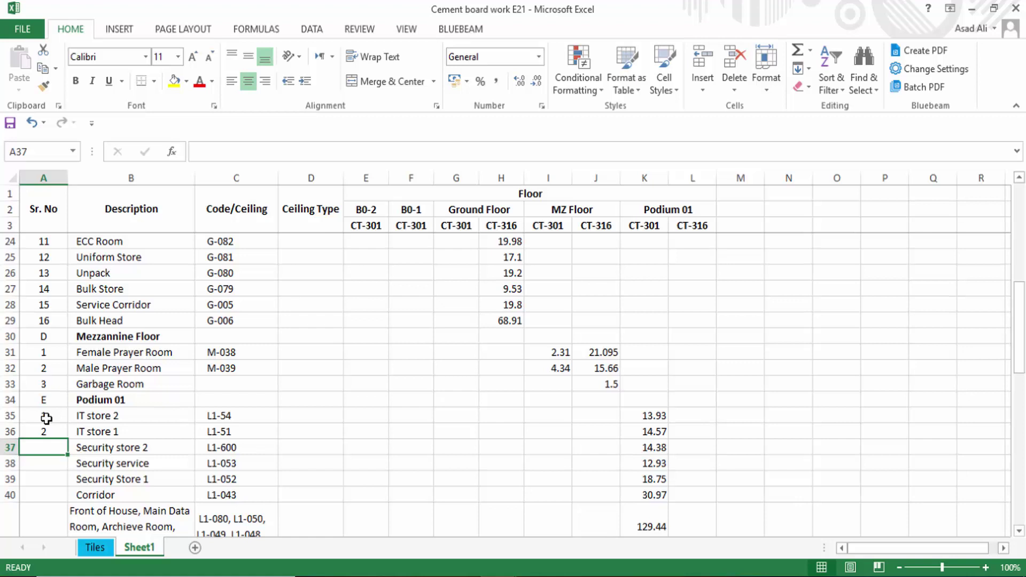
Step: Fill the Podium 01 item numbers as an incrementing series down to Male Change
scroll(56, 428, "down", 2)
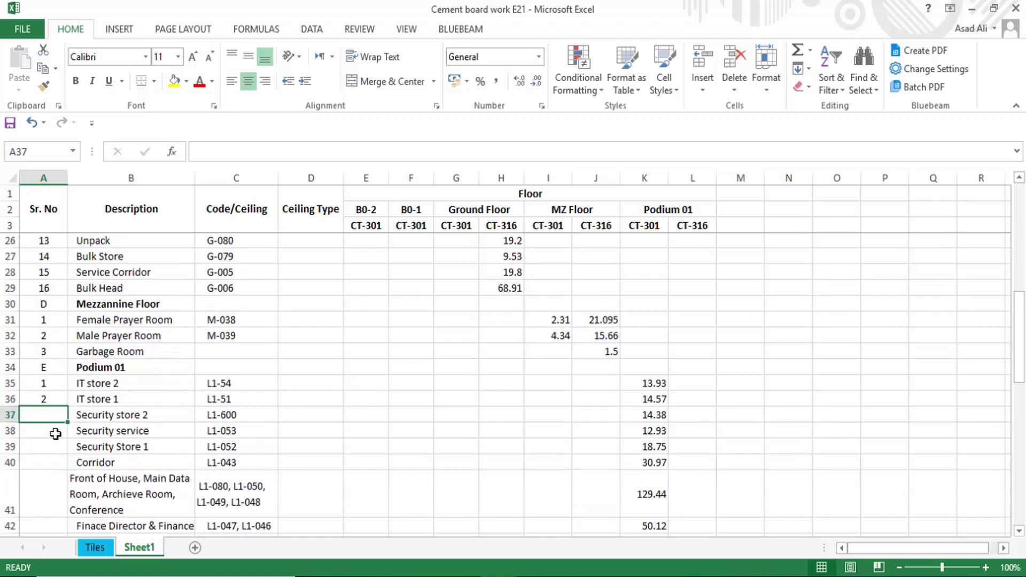
scroll(48, 392, "down", 1)
left_click(46, 386)
left_click_drag(66, 395, 57, 518)
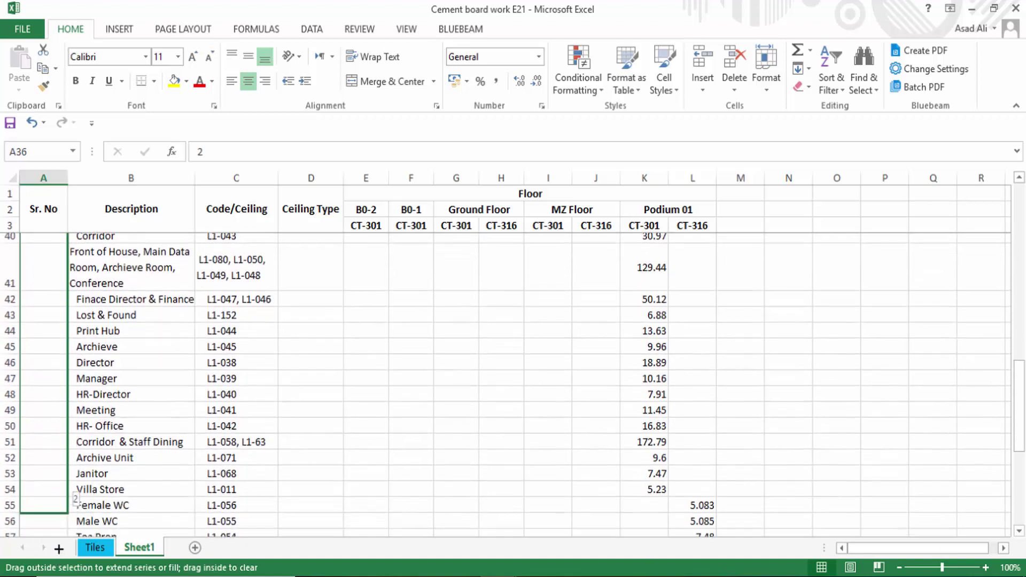
mouse_move(57, 518)
left_mouse_down()
mouse_move(69, 499)
mouse_move(68, 453)
left_mouse_up()
left_click(81, 465)
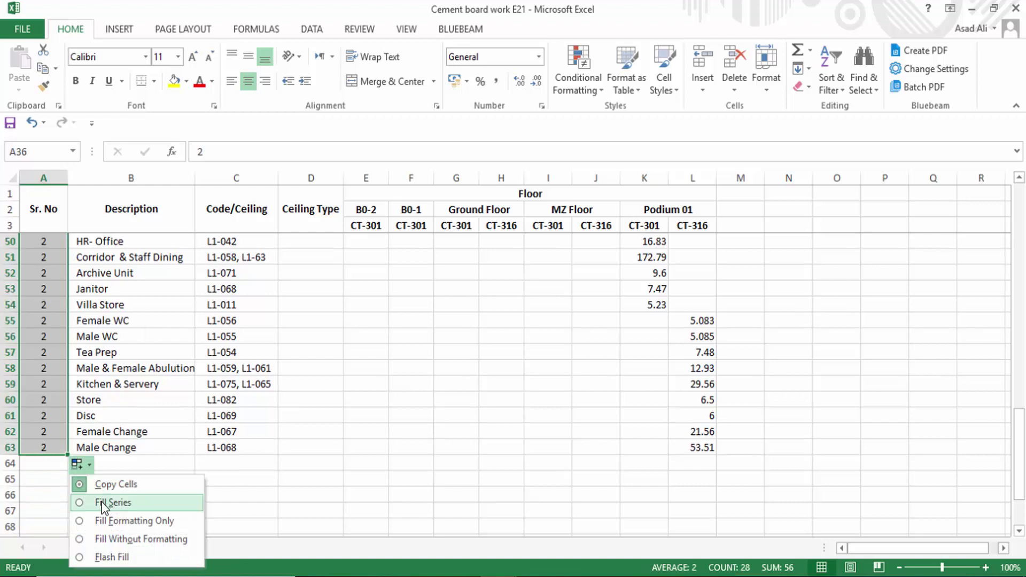
left_click(103, 503)
scroll(96, 409, "up", 5)
left_click(58, 358)
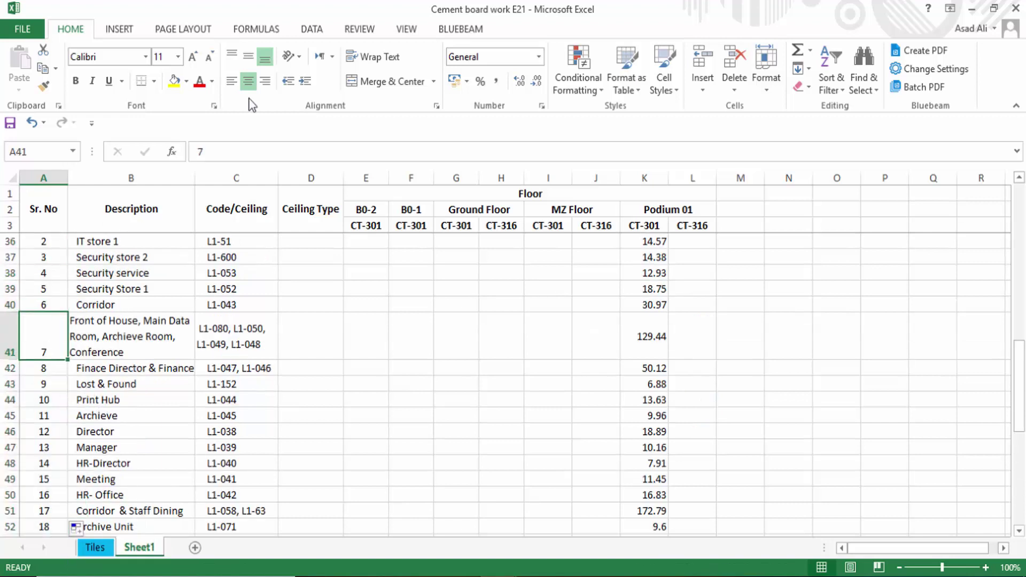
left_click(146, 329)
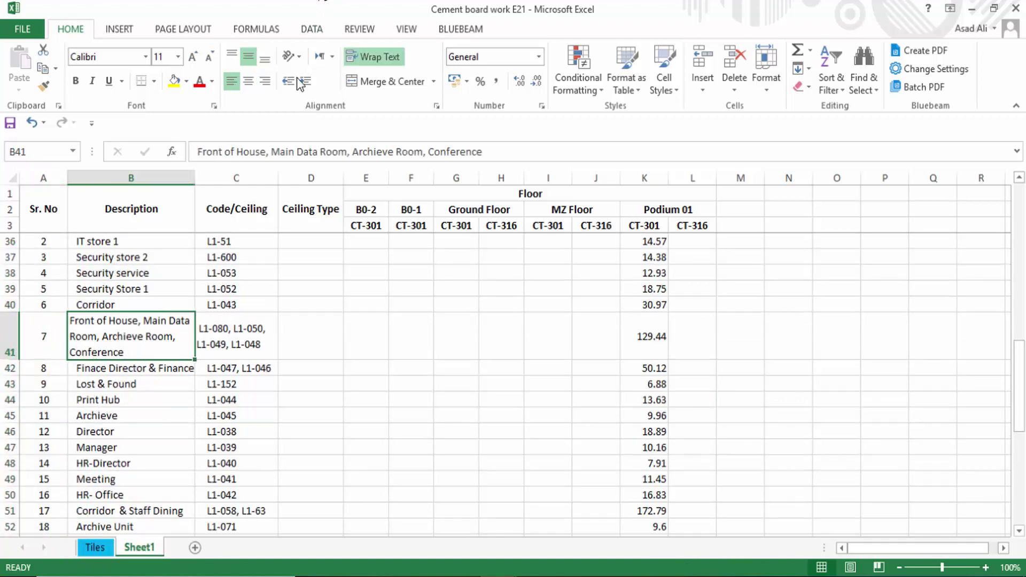
Step: Make the Basement 02 heading bold with Ctrl+B
left_click(300, 345)
scroll(172, 424, "down", 1)
scroll(156, 440, "down", 2)
scroll(148, 442, "down", 4)
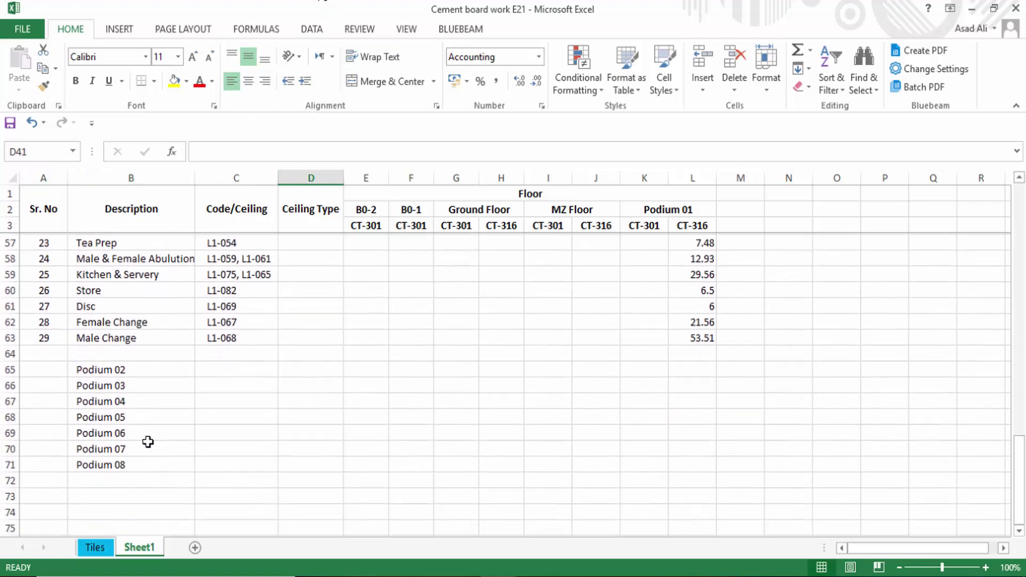
left_click(107, 350)
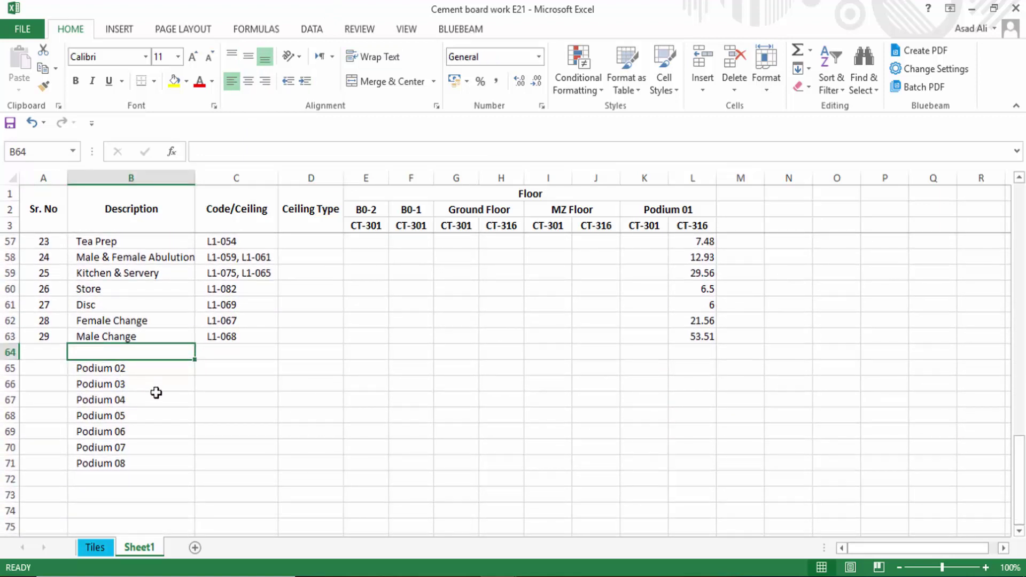
scroll(173, 391, "up", 5)
scroll(176, 390, "up", 3)
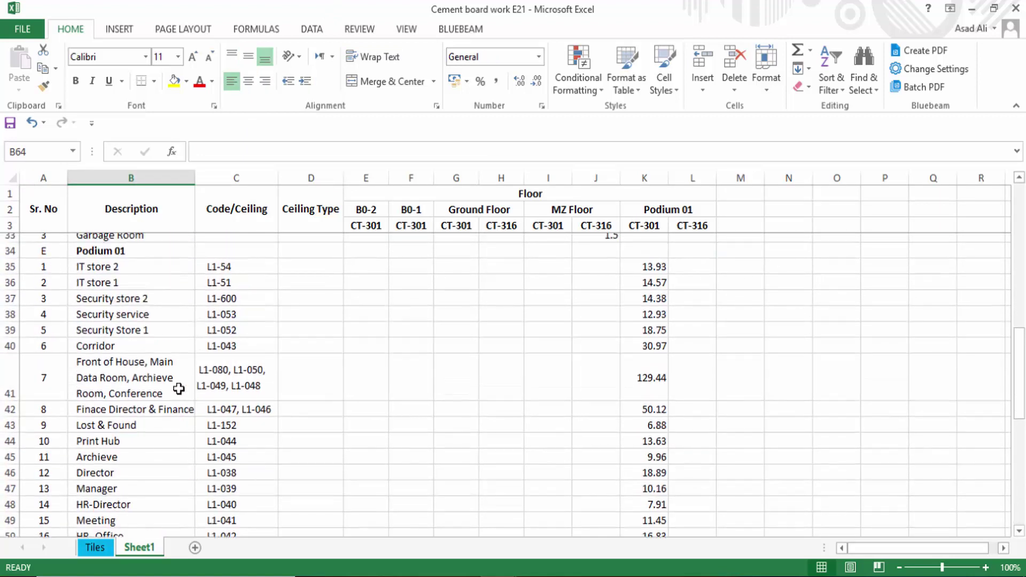
scroll(178, 389, "up", 1)
left_click(128, 310)
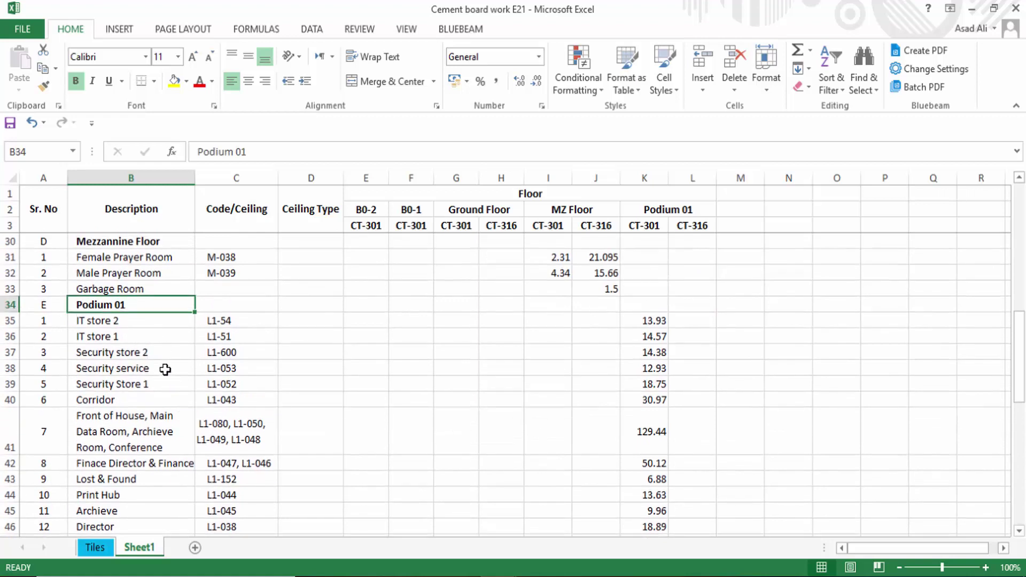
scroll(186, 302, "up", 9)
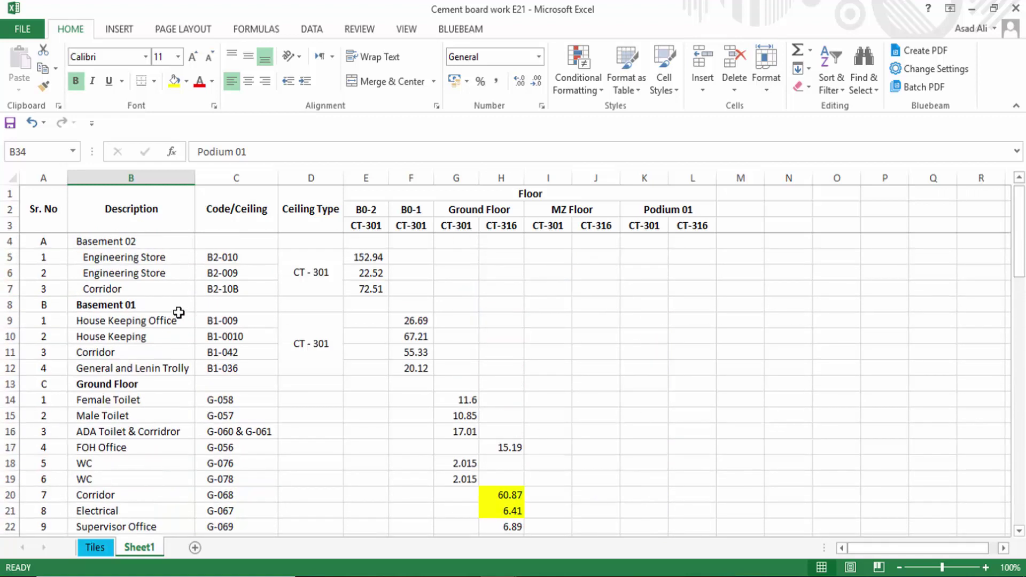
left_click(101, 241)
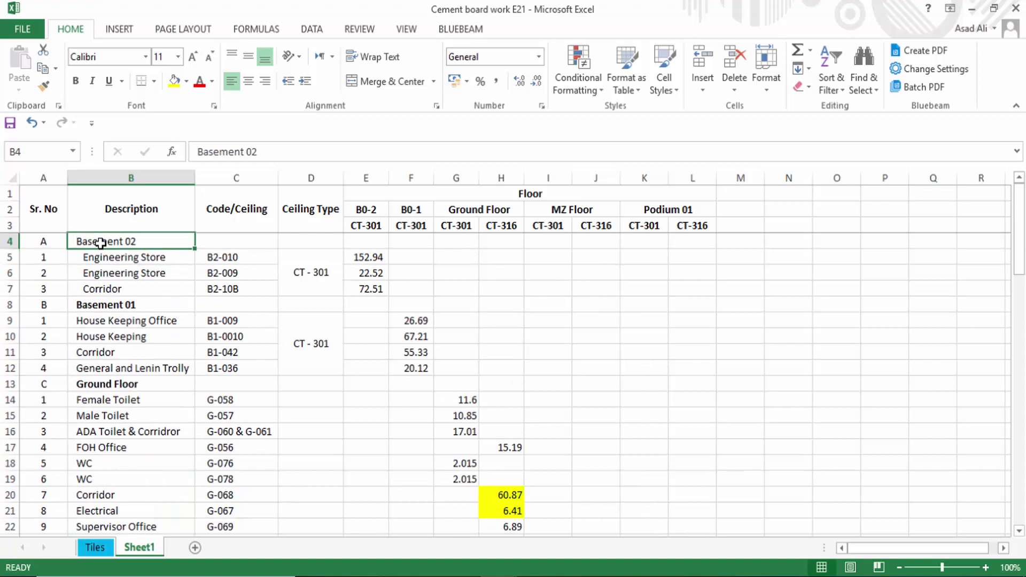
key("ctrl+b")
Step: Indent the four Basement 01 room names, House Keeping Office to General and Lenin Trolly
left_click(103, 368)
left_click(99, 321)
left_click_drag(104, 431, 109, 447)
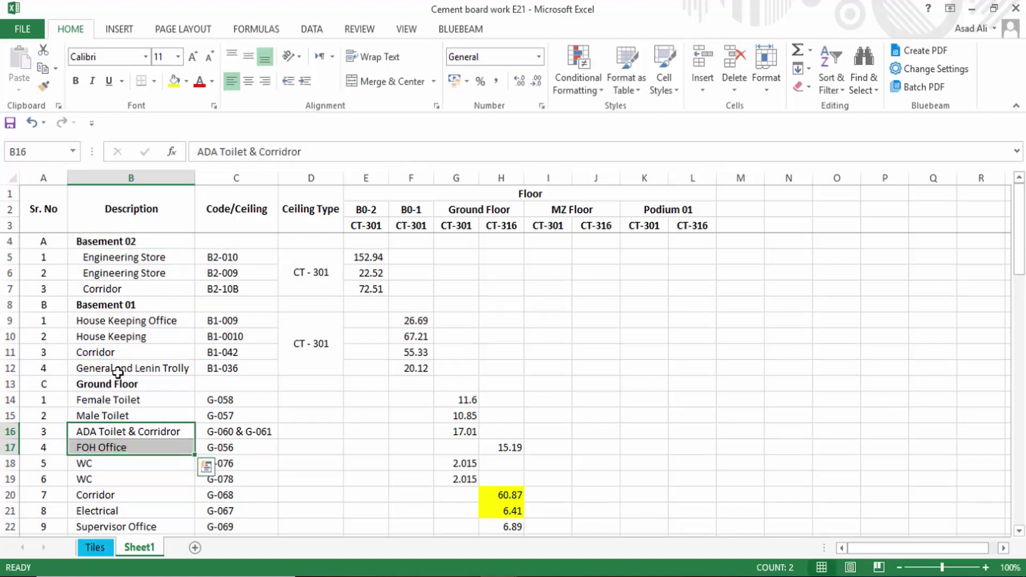
left_click(123, 321)
left_click(126, 368)
left_click(123, 320)
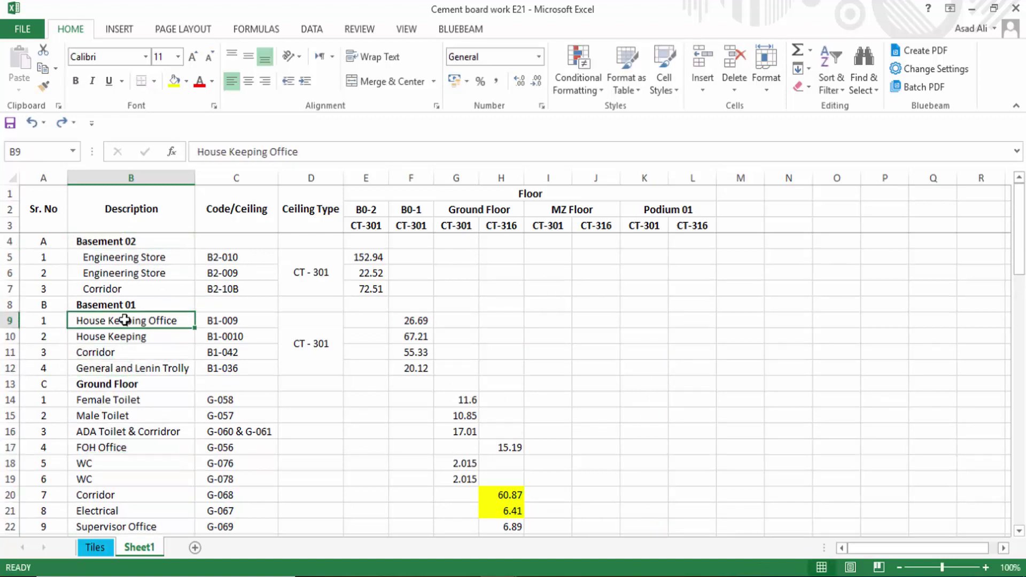
mouse_move(123, 320)
left_mouse_down()
mouse_move(126, 401)
mouse_move(122, 352)
mouse_move(126, 369)
left_mouse_up()
left_click(122, 321)
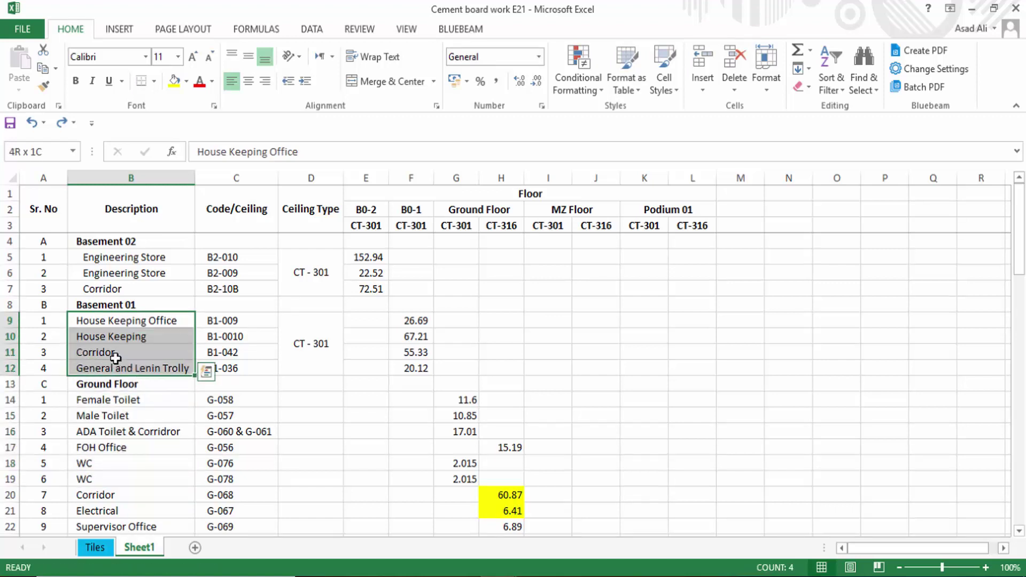
left_click(305, 85)
Step: Indent the Ground Floor room names
scroll(202, 296, "down", 2)
left_click(123, 305)
left_click_drag(128, 336, 136, 571)
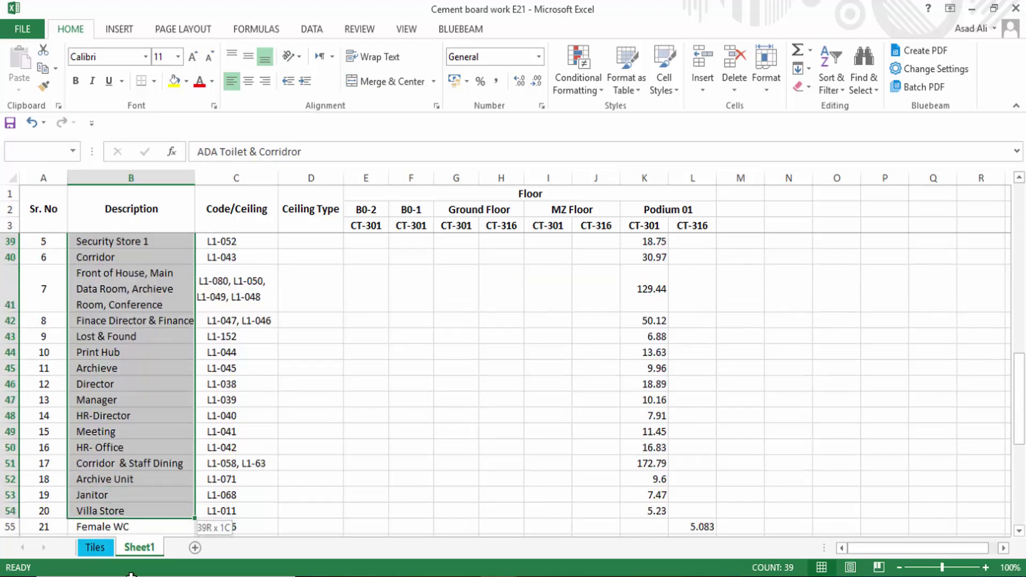
left_click_drag(136, 571, 160, 394)
scroll(160, 394, "up", 4)
scroll(134, 406, "up", 6)
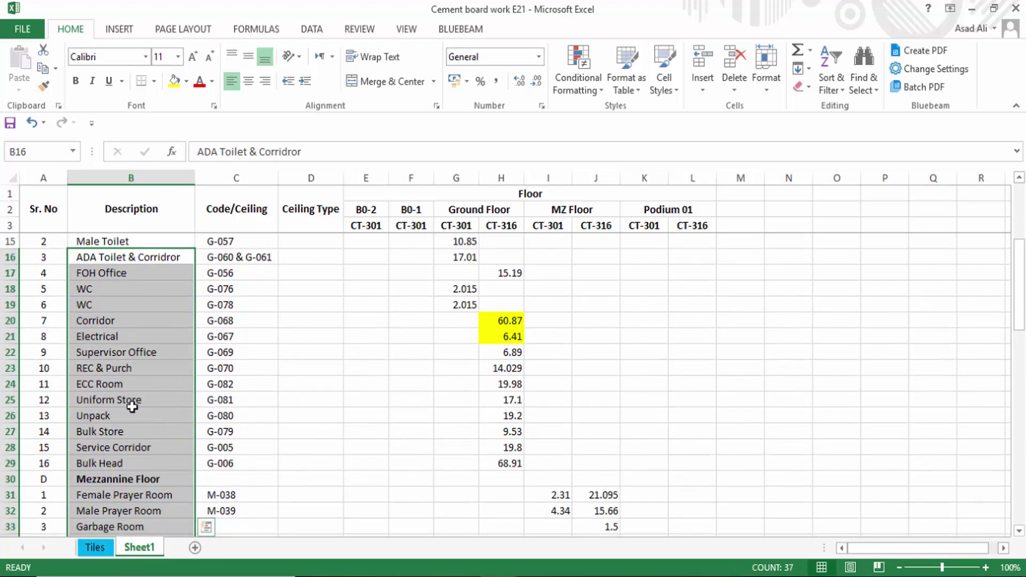
left_click(137, 368)
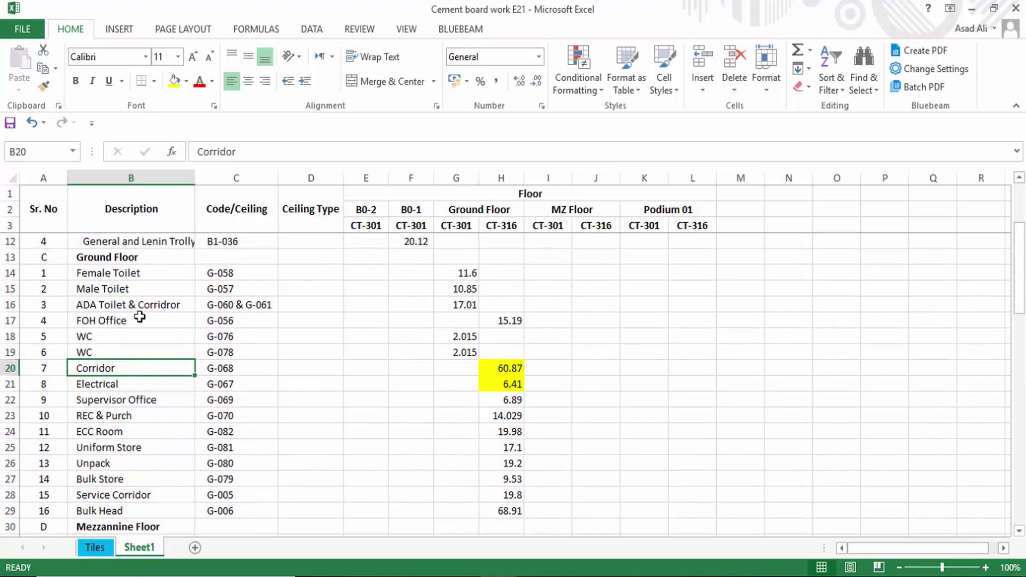
scroll(134, 364, "up", 1)
mouse_move(133, 264)
left_mouse_down()
mouse_move(120, 564)
mouse_move(142, 370)
left_mouse_up()
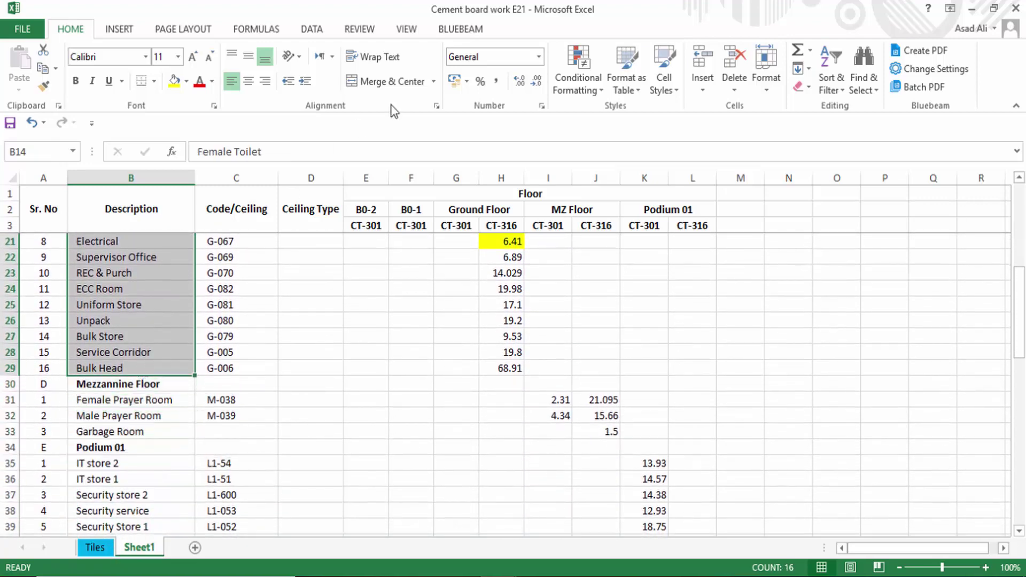
left_click(306, 81)
Step: Indent the Mezzanine Floor room names
left_click(112, 511)
scroll(143, 347, "down", 2)
mouse_move(115, 400)
left_mouse_down()
mouse_move(143, 346)
mouse_move(135, 336)
left_mouse_up()
left_click(305, 81)
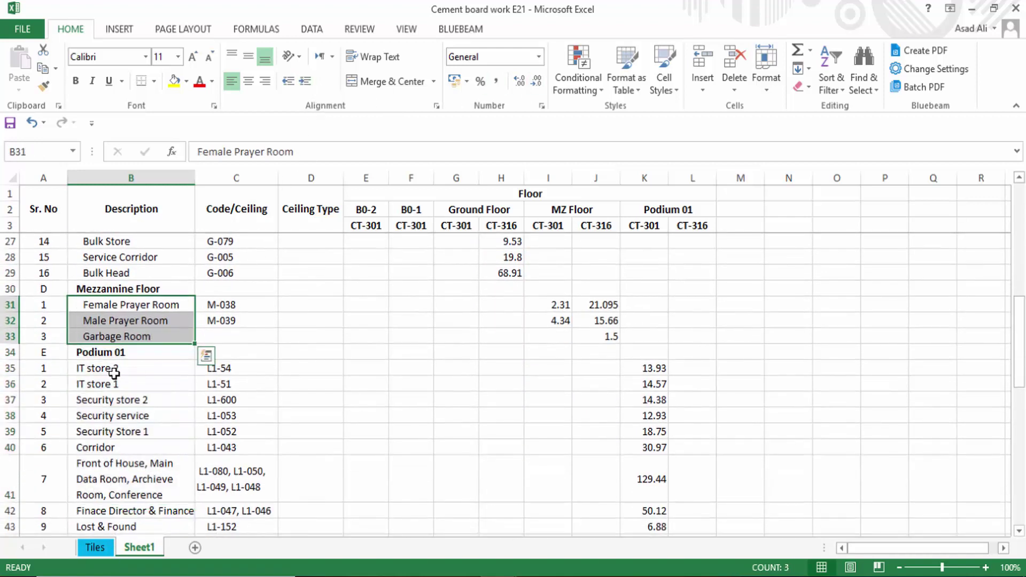
Step: Indent the Podium 01 room names down to Male Change
left_click_drag(114, 372, 133, 537)
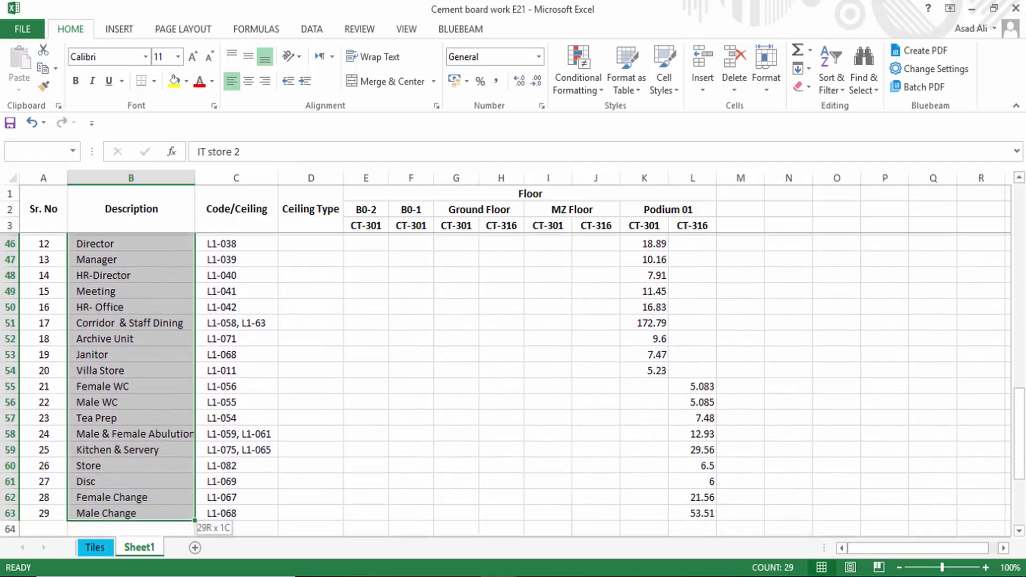
left_click_drag(134, 537, 144, 493)
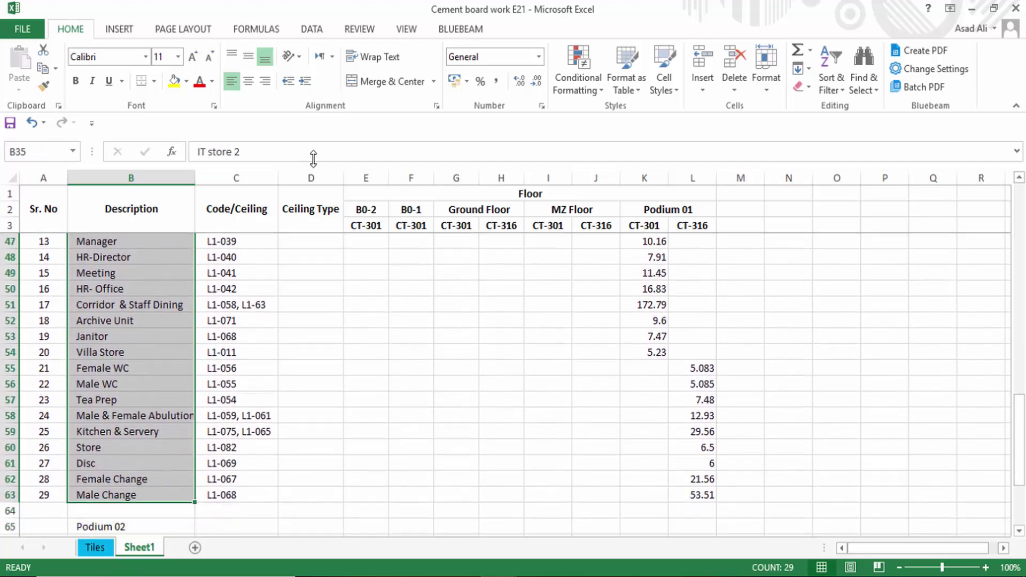
left_click(306, 81)
left_click(284, 383)
scroll(130, 461, "down", 2)
Step: Narrow the Ceiling Type column so its heading wraps onto two lines
left_click(305, 447)
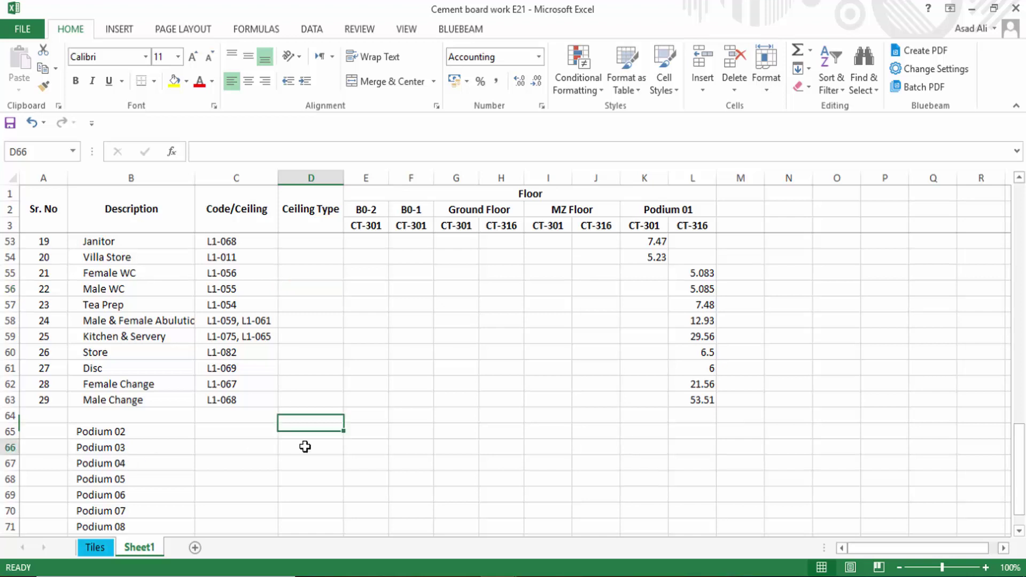
scroll(262, 439, "up", 2)
left_click(427, 449)
scroll(335, 369, "up", 2)
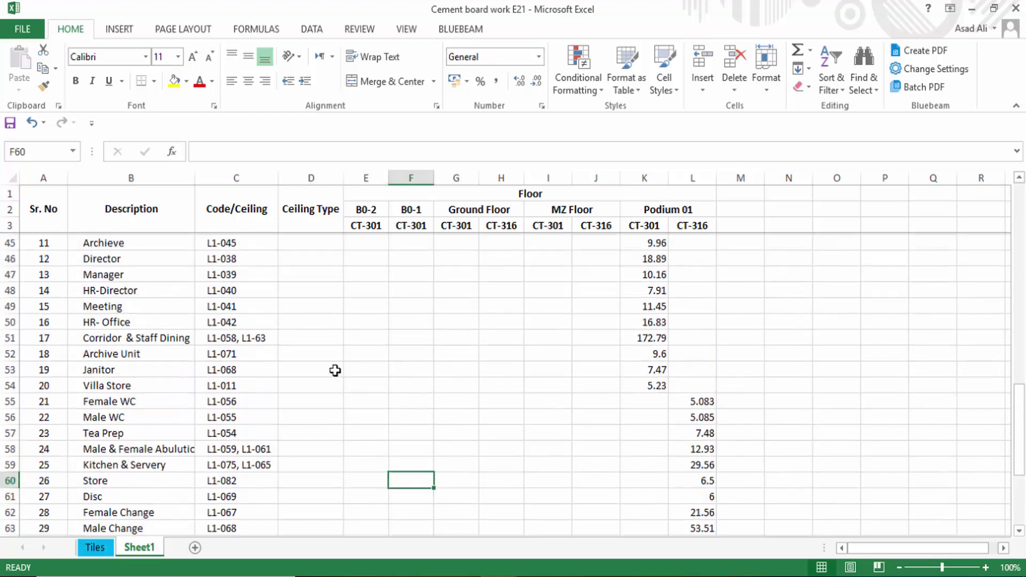
scroll(335, 368, "up", 2)
scroll(335, 368, "up", 5)
scroll(340, 208, "up", 3)
double_click(342, 176)
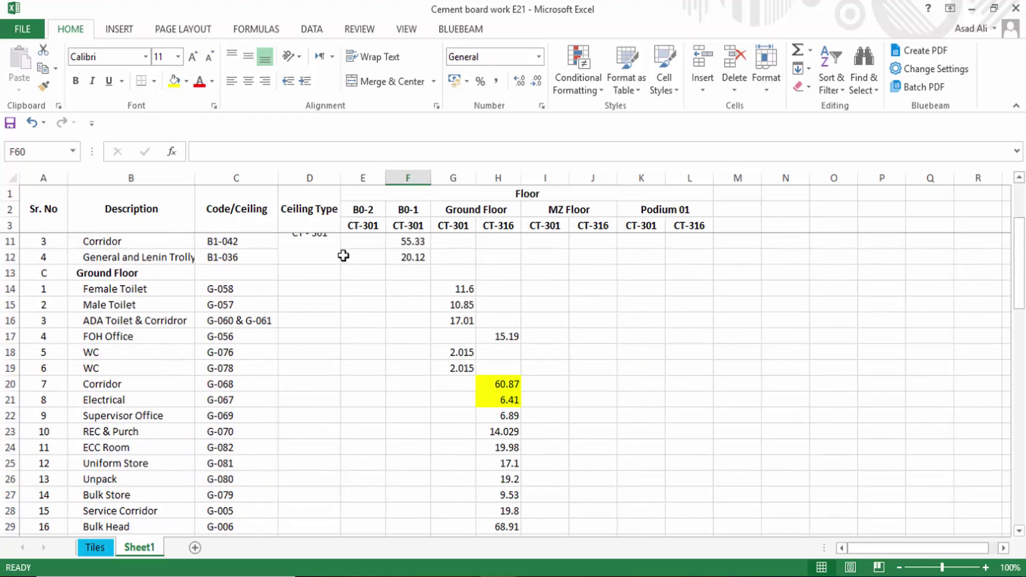
scroll(344, 256, "up", 2)
left_click(323, 204)
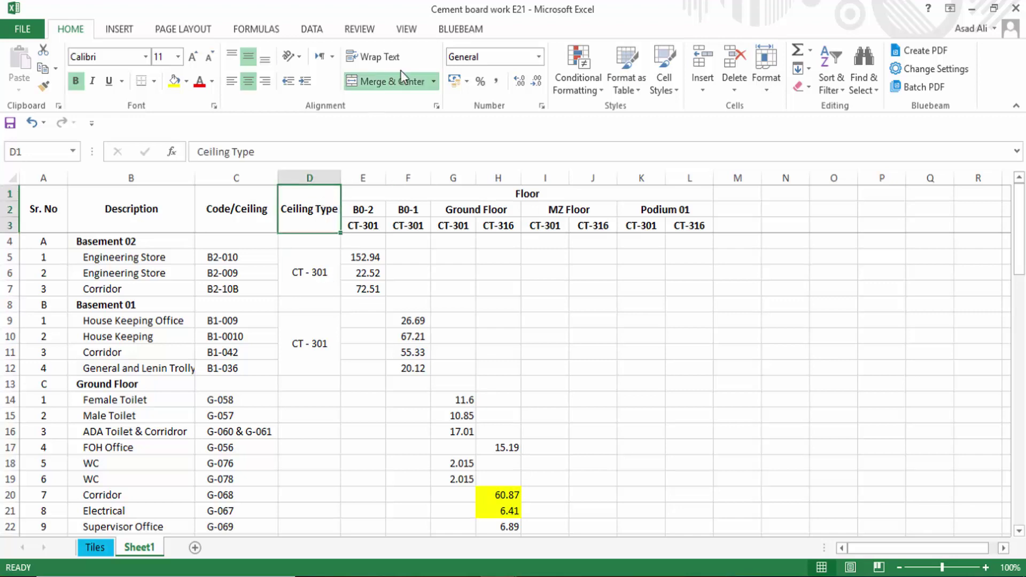
mouse_move(342, 182)
left_mouse_down()
mouse_move(314, 186)
mouse_move(679, 173)
left_mouse_up()
Step: AutoFit the floor columns E through L to their contents
left_click(310, 270)
left_click(344, 273)
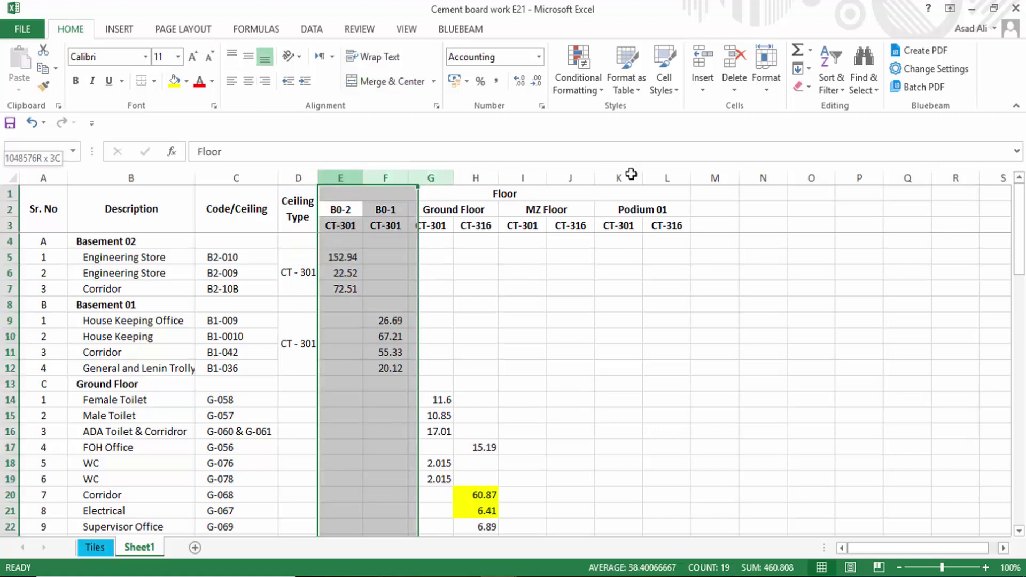
double_click(691, 180)
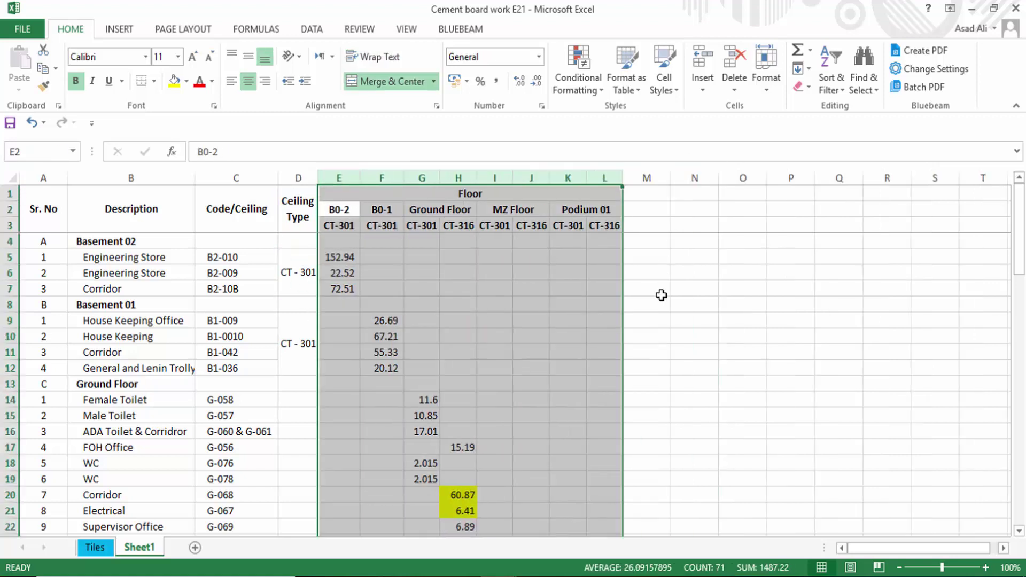
left_click(461, 336)
scroll(460, 375, "down", 6)
scroll(462, 406, "down", 6)
scroll(476, 395, "down", 6)
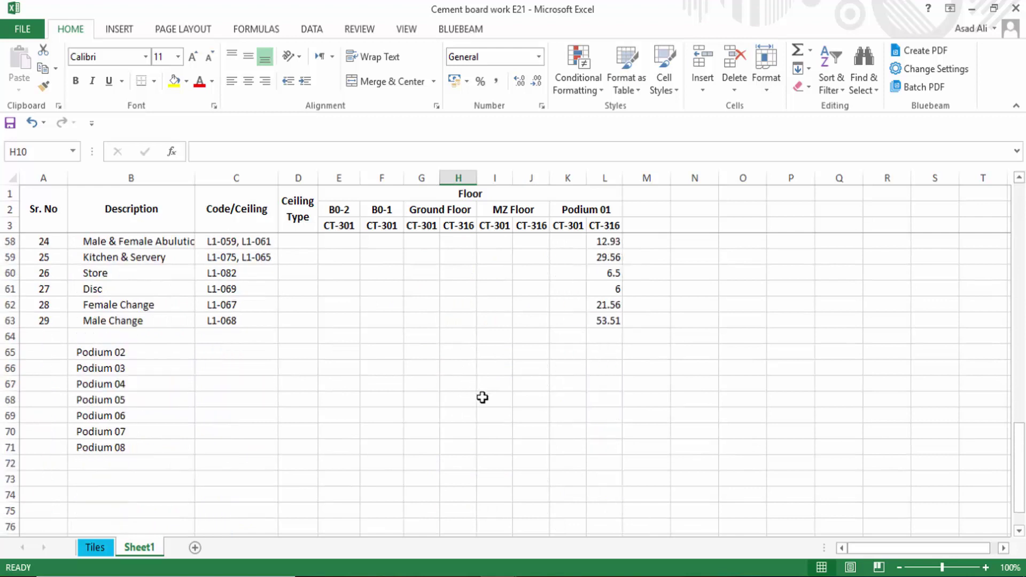
scroll(321, 387, "up", 9)
scroll(321, 385, "up", 9)
Step: Give the header block A1:L3 outline and inside borders from More Borders
left_click(381, 306)
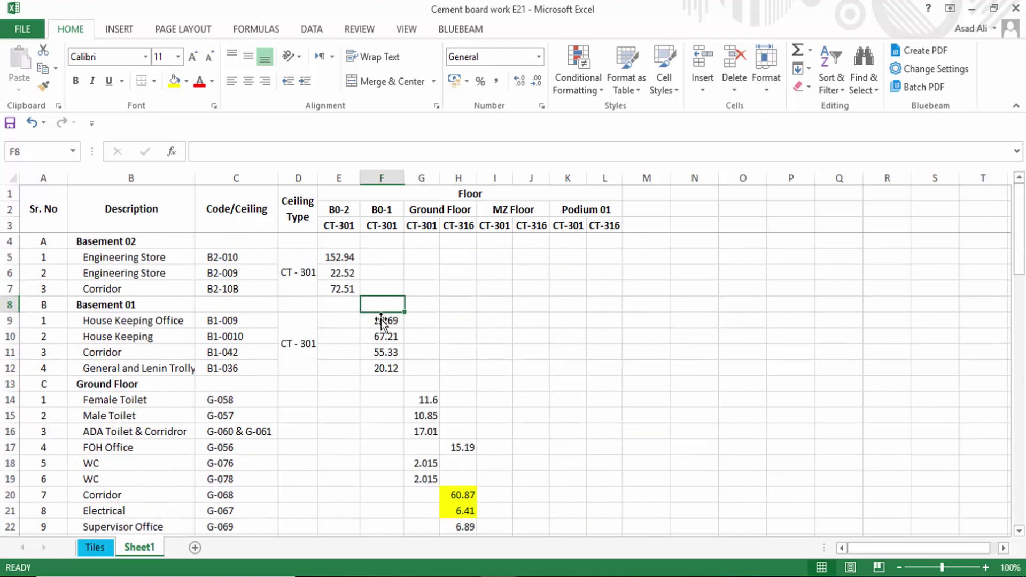
left_click(382, 336)
left_click_drag(42, 222, 557, 172)
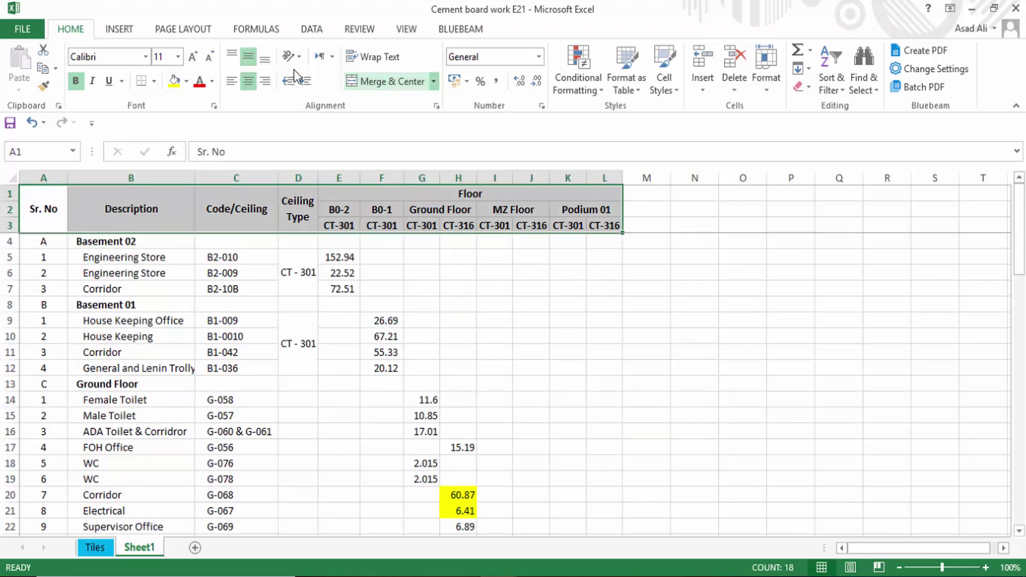
left_click(154, 81)
left_click(199, 486)
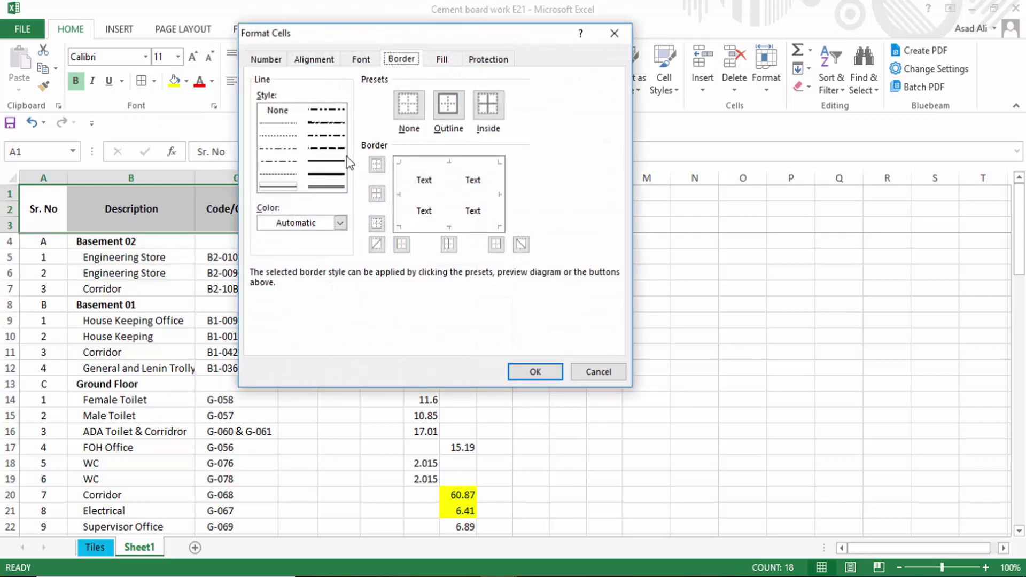
left_click(439, 116)
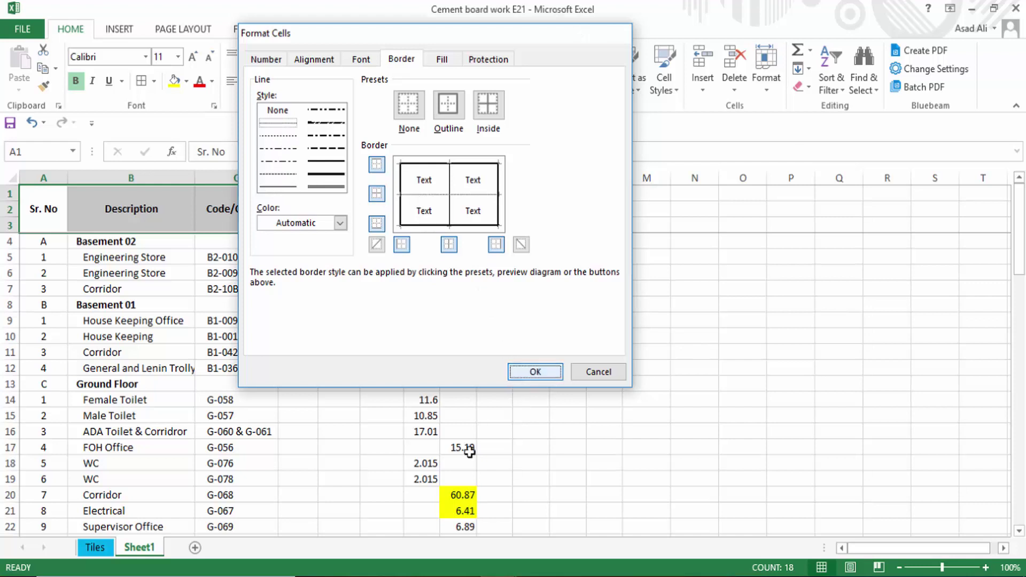
left_click(535, 372)
Step: Select row 1 so a blank row can be inserted above the table
left_click(599, 290)
left_click(513, 210)
left_click_drag(404, 210, 64, 185)
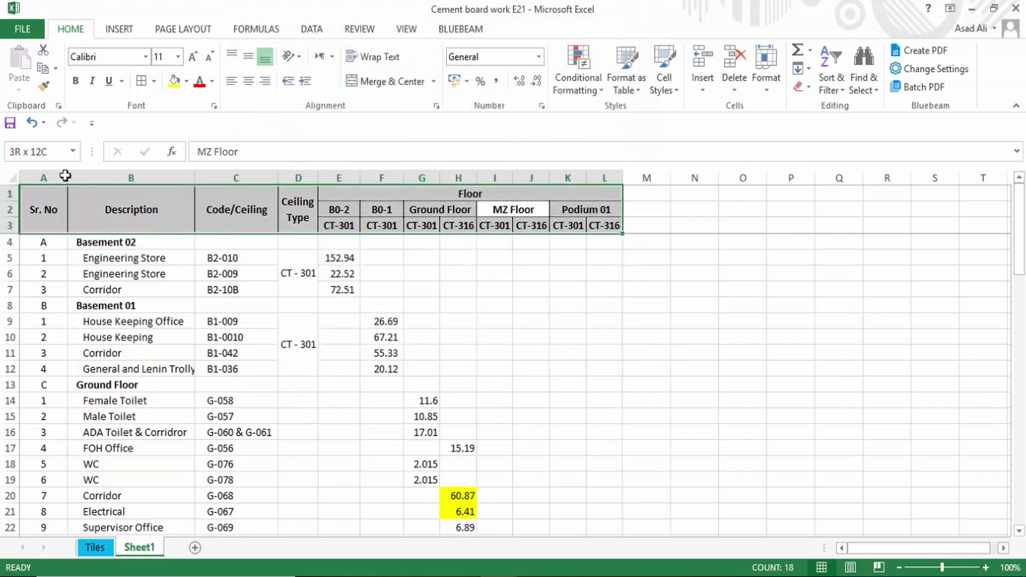
left_click(131, 290)
left_click(12, 191)
Step: Insert a blank row above the table with Ctrl+Shift+=
key("ctrl+shift+plus")
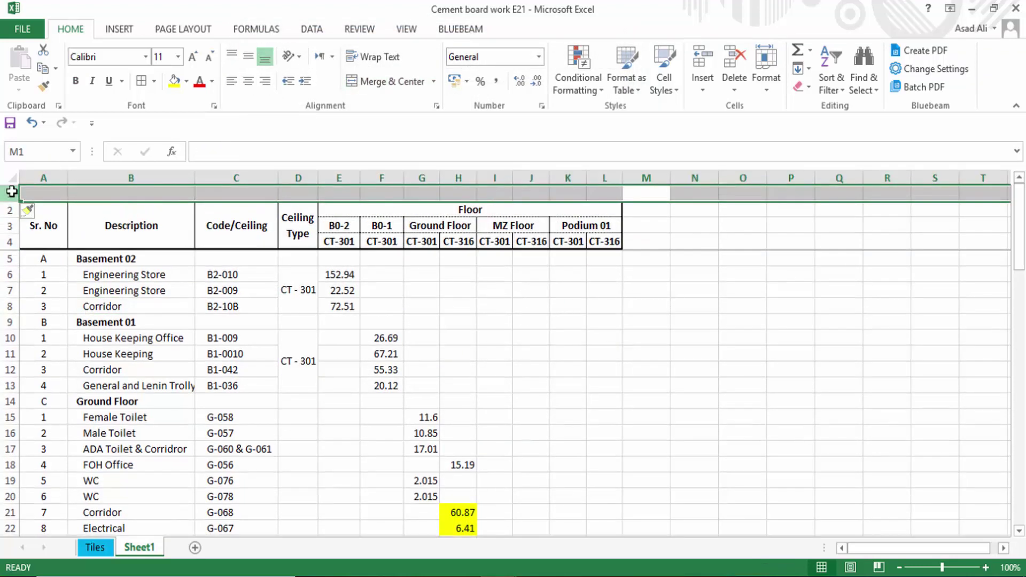
left_click(647, 489)
left_click(788, 306)
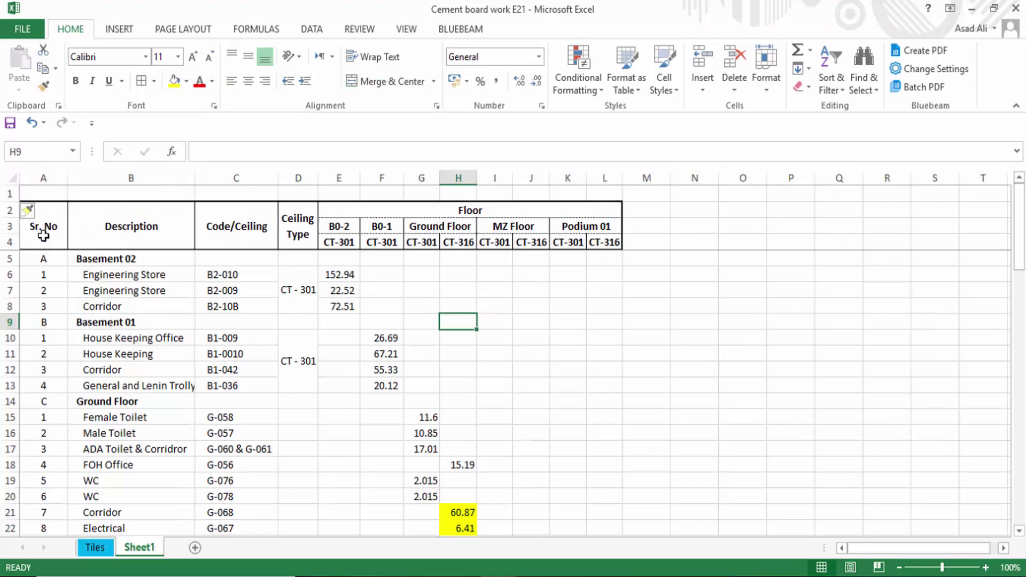
Step: Give the table A2:M64 a thick outline border and thin inside lines
left_click_drag(42, 229, 623, 534)
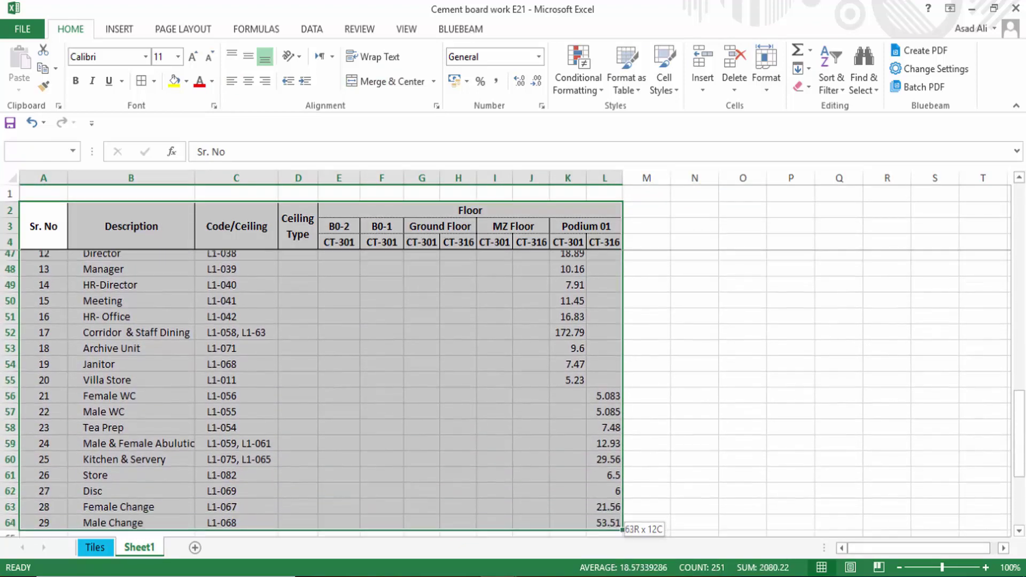
mouse_move(571, 575)
left_mouse_down()
mouse_move(612, 571)
mouse_move(628, 418)
left_mouse_up()
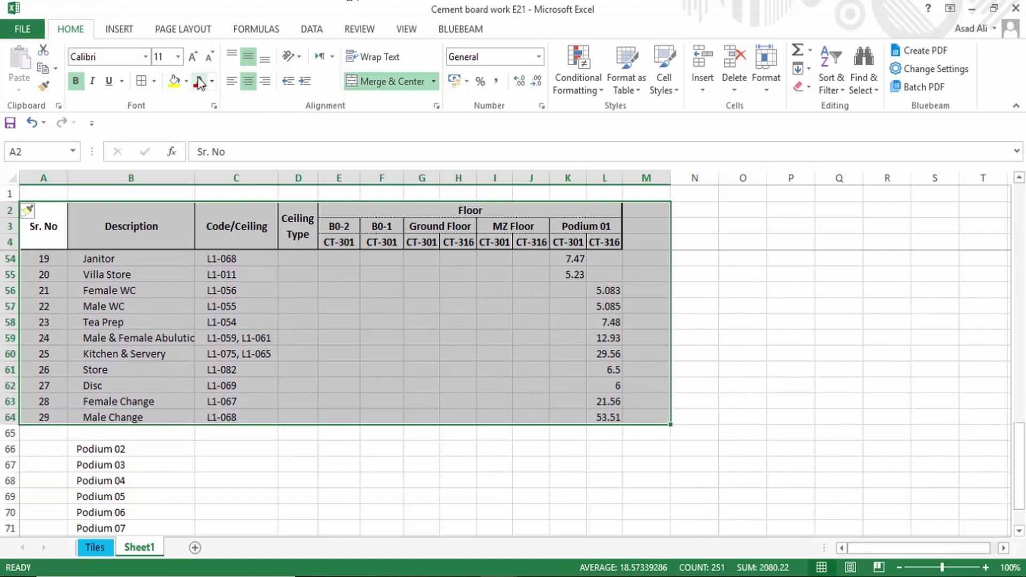
key("ctrl+1")
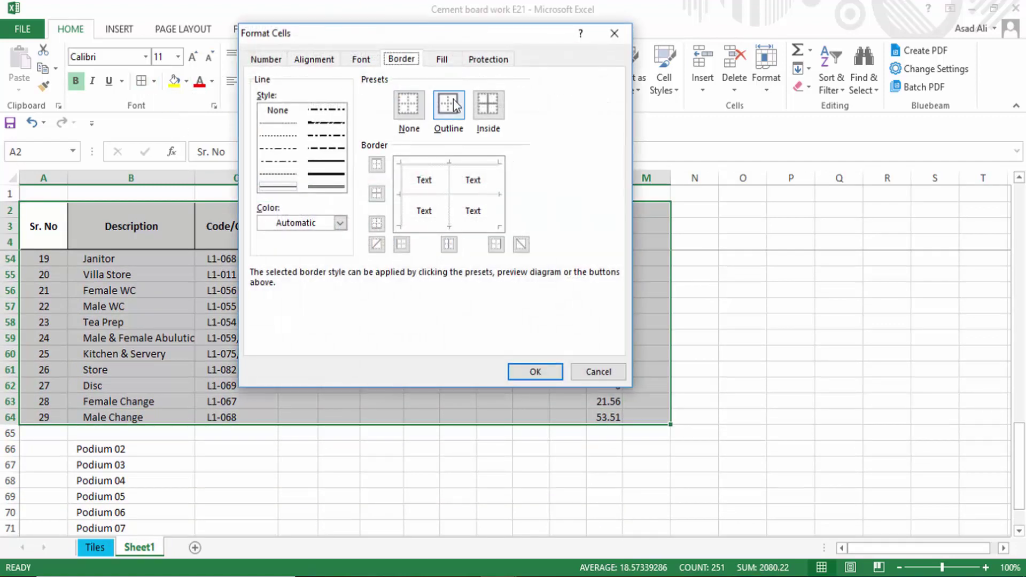
left_click(448, 104)
left_click(436, 118)
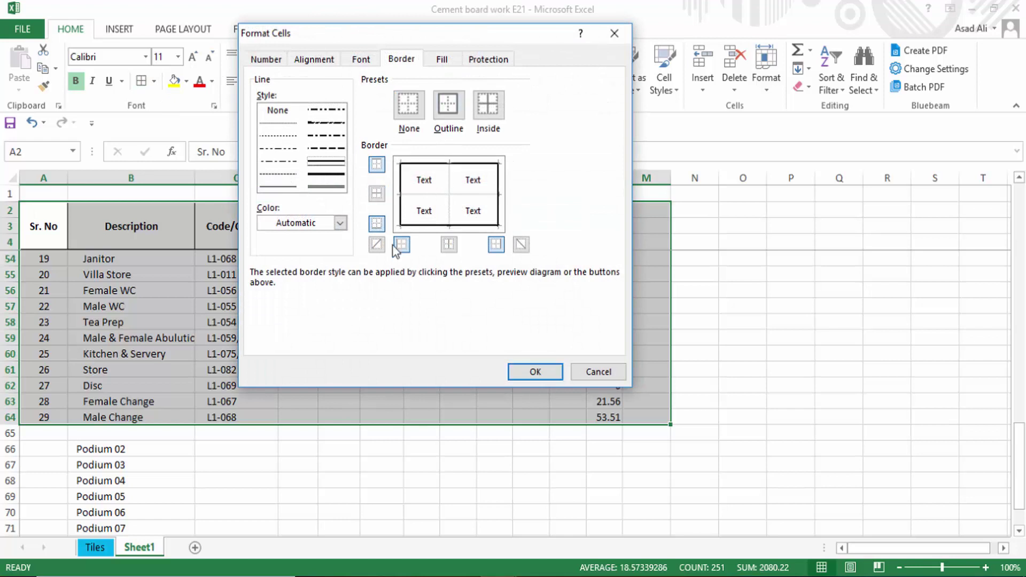
left_click(289, 186)
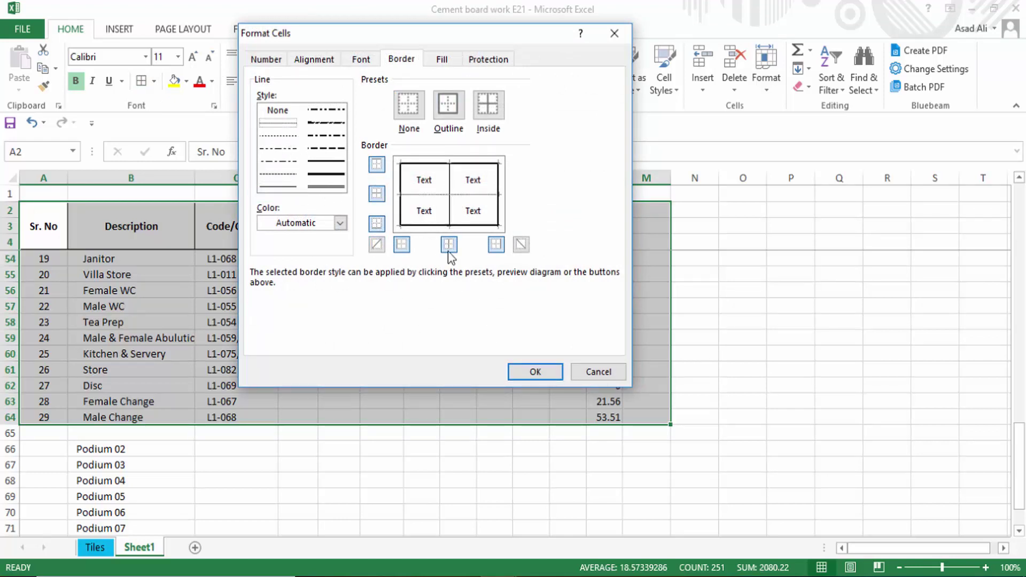
left_click(524, 373)
scroll(427, 426, "up", 12)
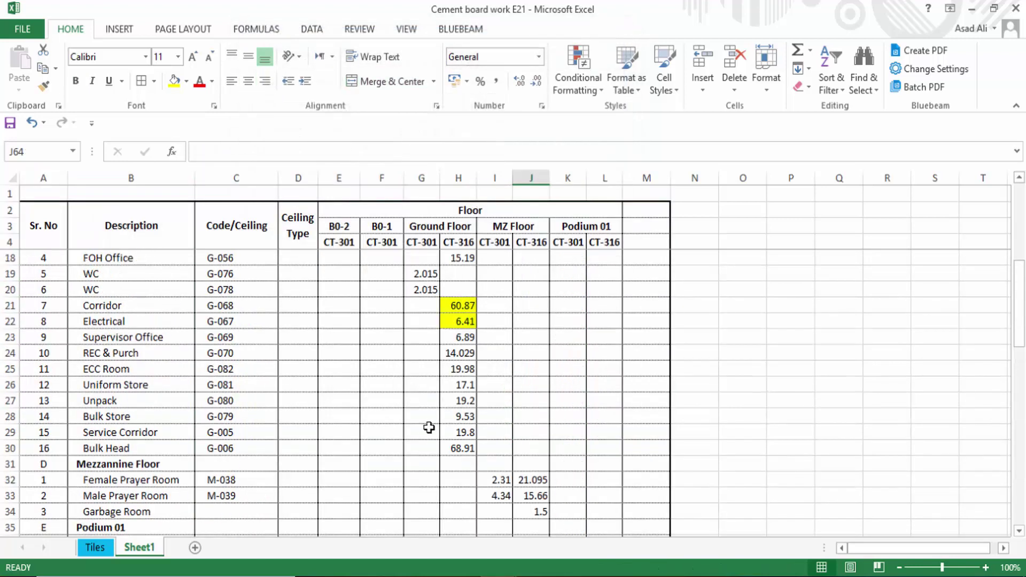
scroll(422, 452, "up", 4)
left_click(318, 335)
Step: Box the header rows A2:M4 with an outline border
mouse_move(58, 220)
left_mouse_down()
mouse_move(556, 257)
mouse_move(659, 248)
mouse_move(614, 212)
left_mouse_up()
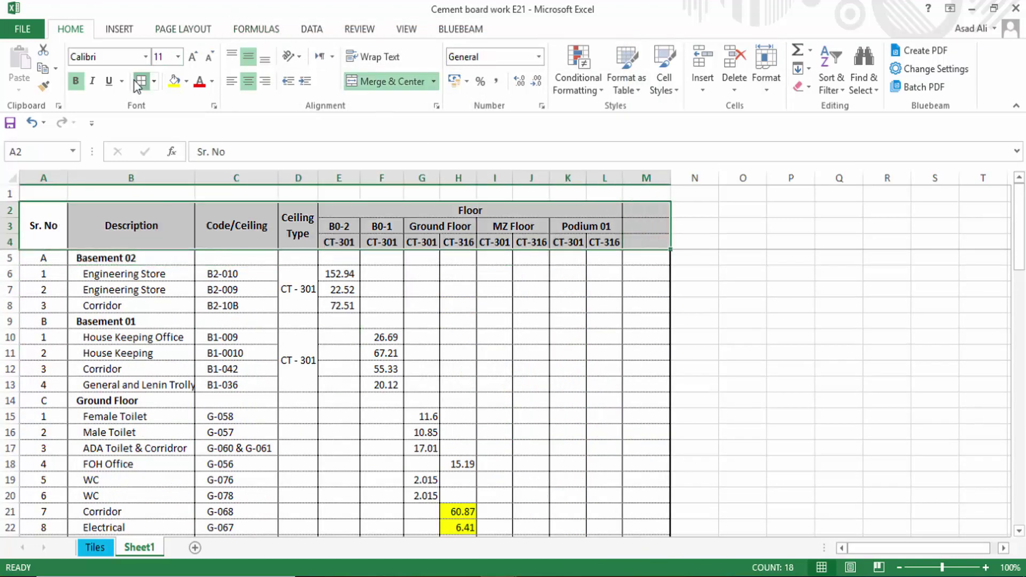
key("ctrl+1")
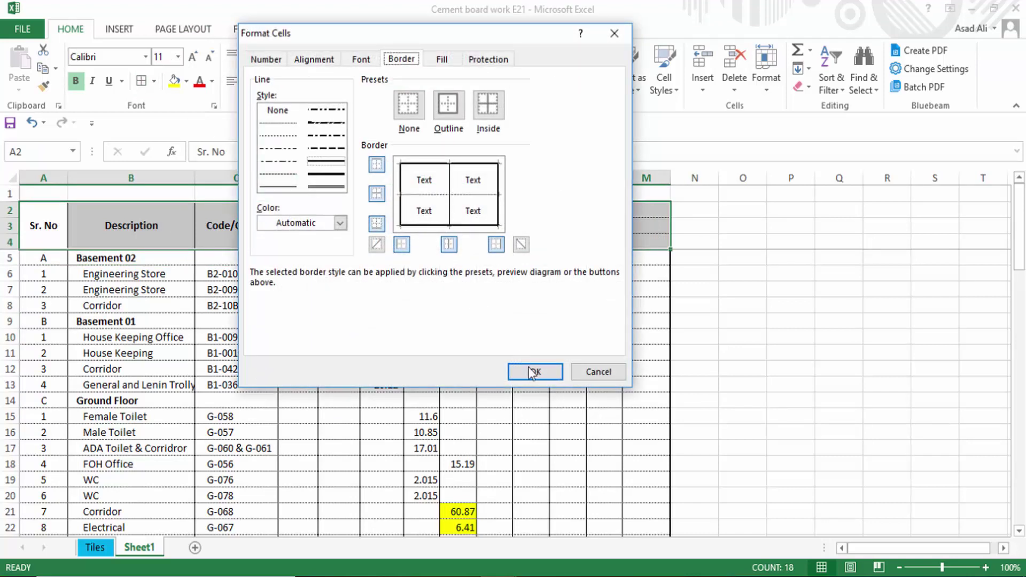
left_click(532, 372)
left_click(880, 372)
left_click(776, 353)
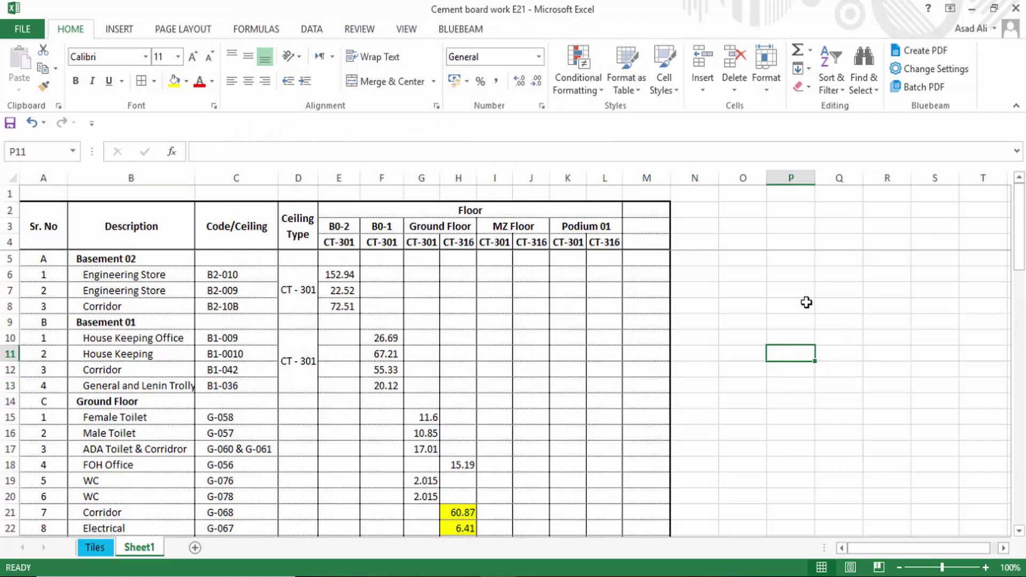
Step: Add outline and inside borders to the floor-name cells B0-2 through Podium 01
left_click_drag(569, 227, 324, 227)
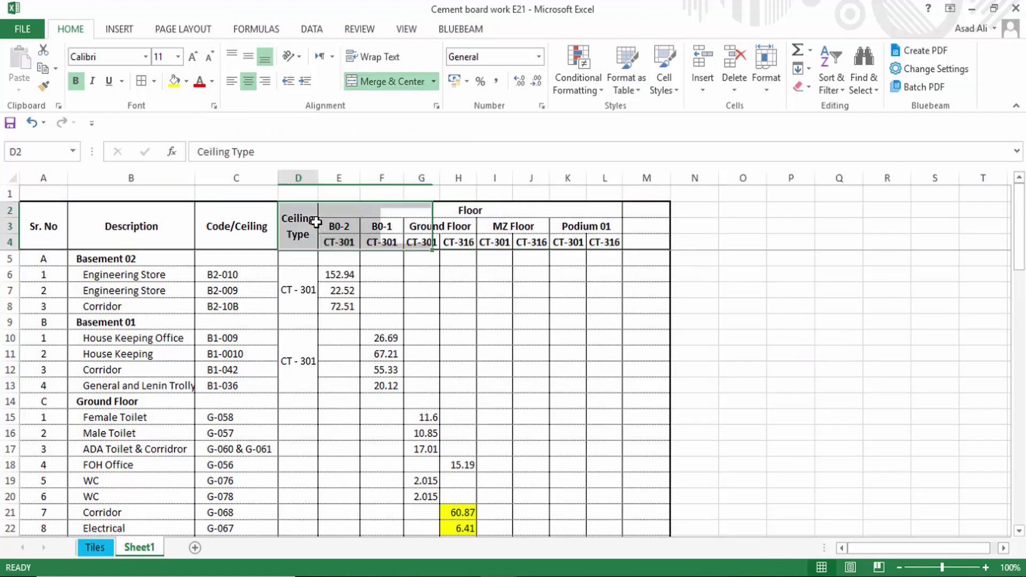
left_click_drag(324, 227, 588, 227)
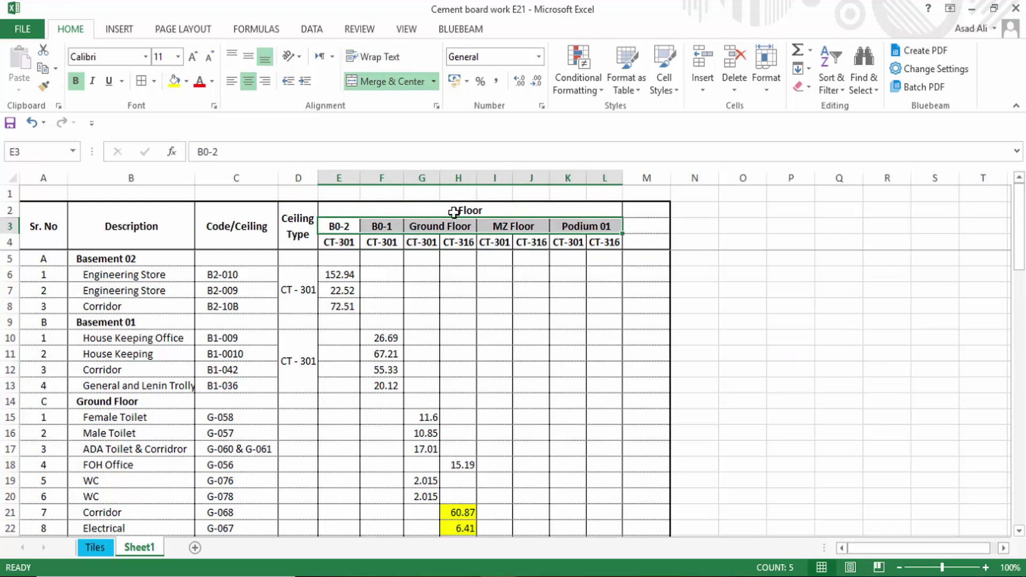
left_click(141, 83)
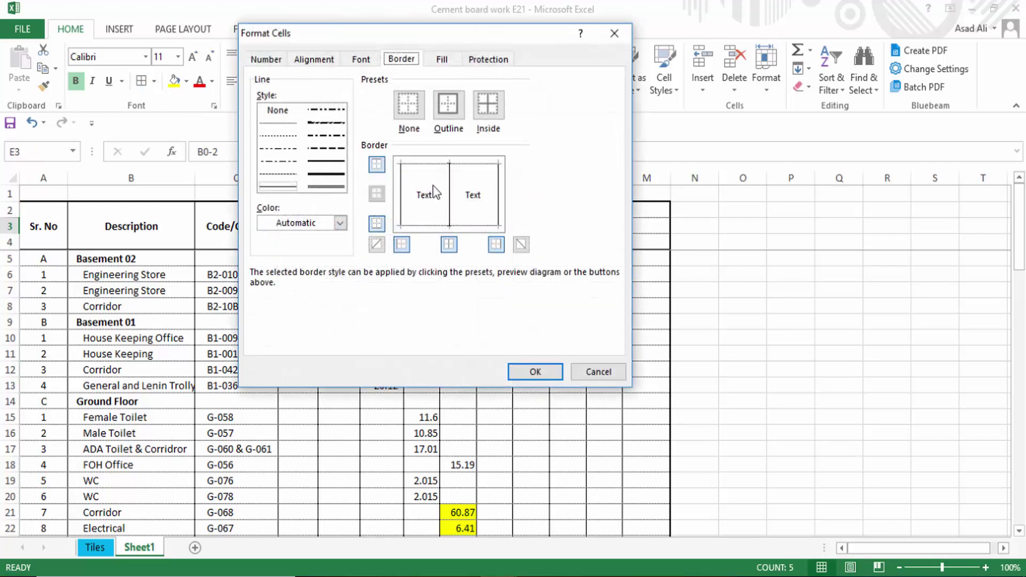
left_click(535, 371)
left_click_drag(693, 288, 685, 268)
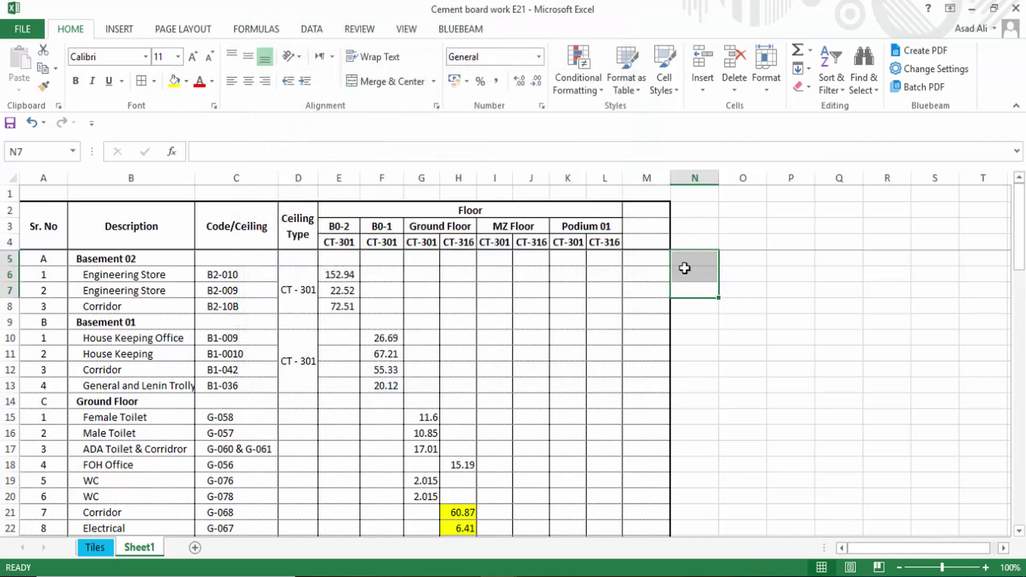
scroll(481, 267, "down", 2)
Step: Insert blank rows at row 66 just below the table
scroll(459, 280, "down", 1)
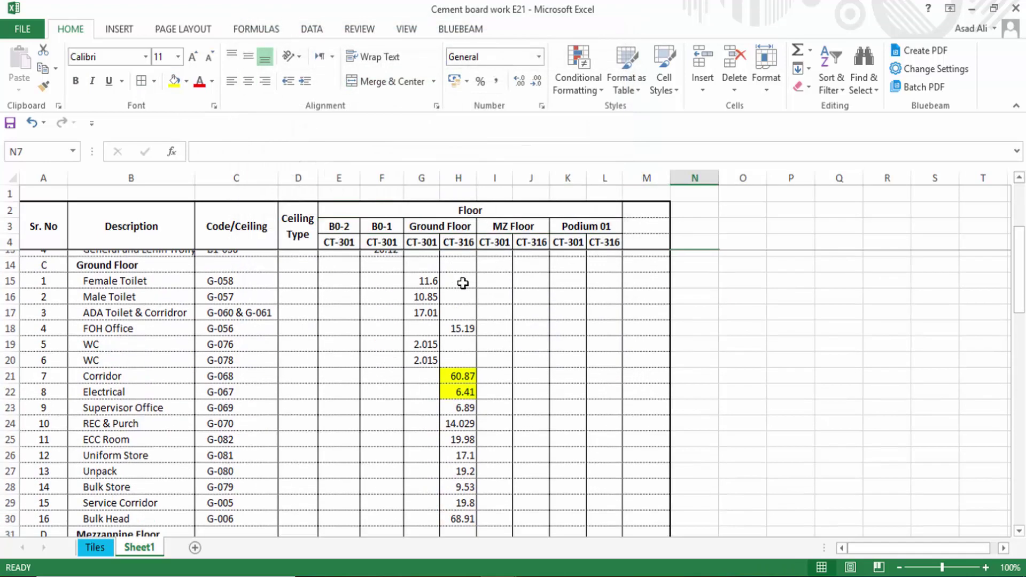
scroll(475, 294, "down", 3)
scroll(460, 297, "up", 1)
scroll(448, 292, "down", 3)
scroll(447, 298, "down", 7)
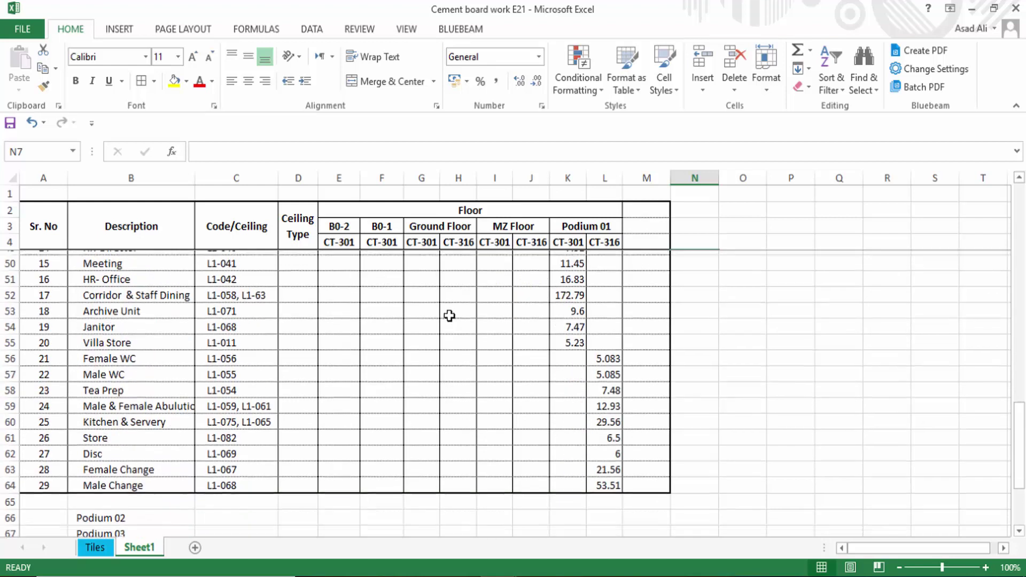
scroll(452, 316, "down", 1)
left_click(568, 355)
left_click(518, 414)
left_click(298, 417)
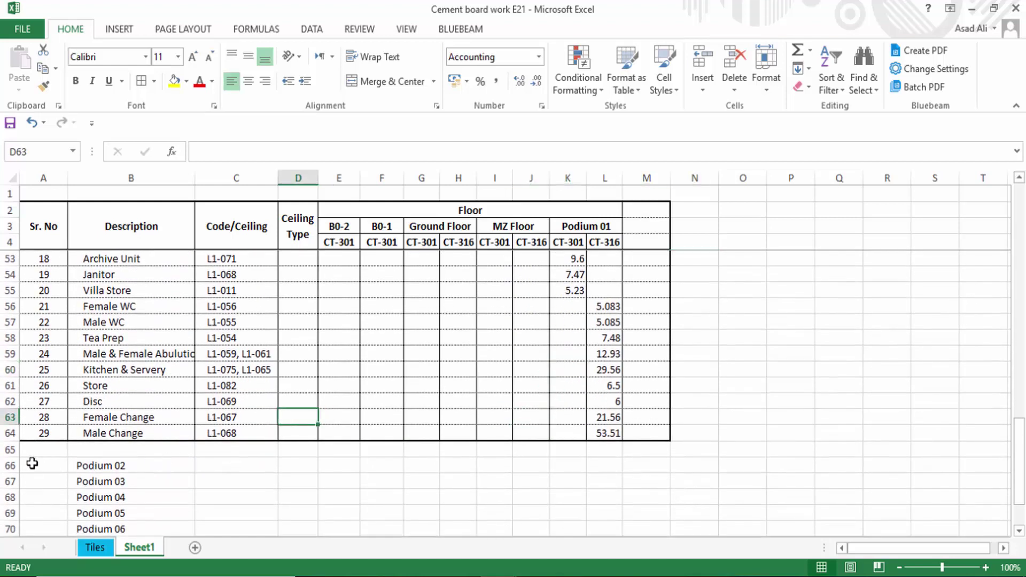
left_click(14, 464)
key("ctrl+shift+plus")
key("ctrl+shift+plus")
key("ctrl+shift+plus")
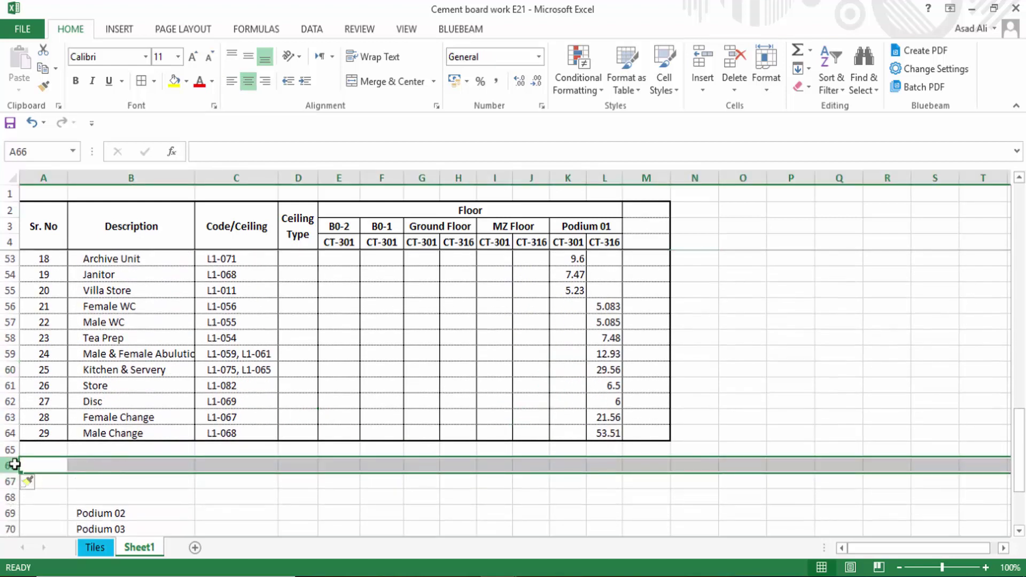
Step: Enter a bold 'Grand Total' label merged and centred across A66:D66
left_click_drag(198, 521, 107, 514)
left_click_drag(42, 465, 192, 462)
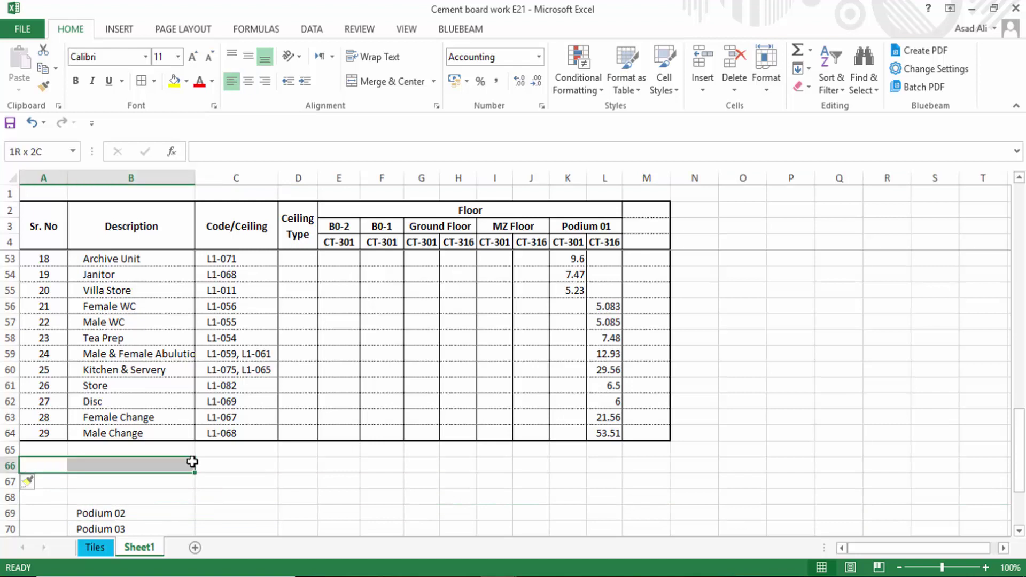
type("Grand Total")
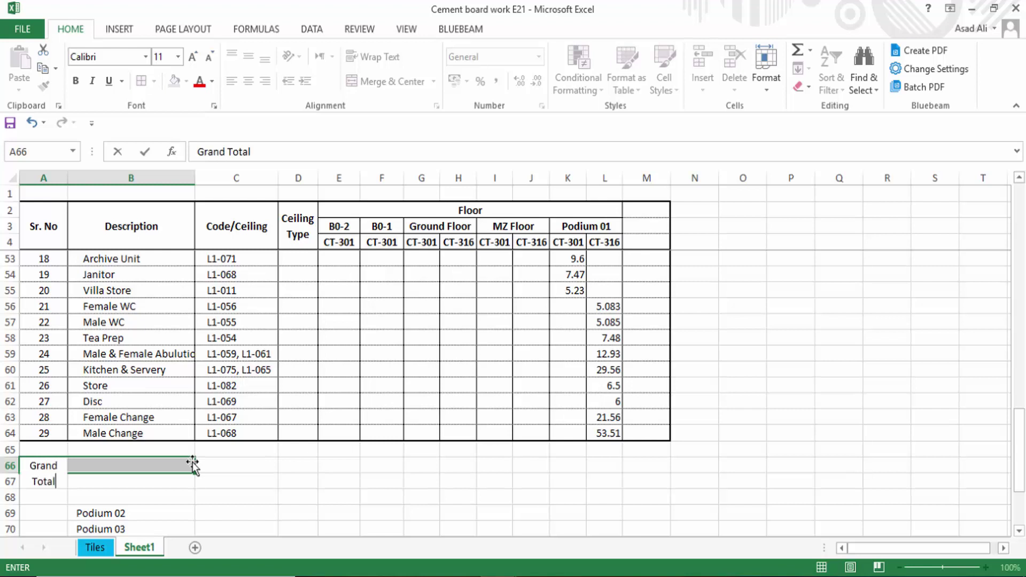
left_click(252, 484)
left_click_drag(53, 466, 559, 468)
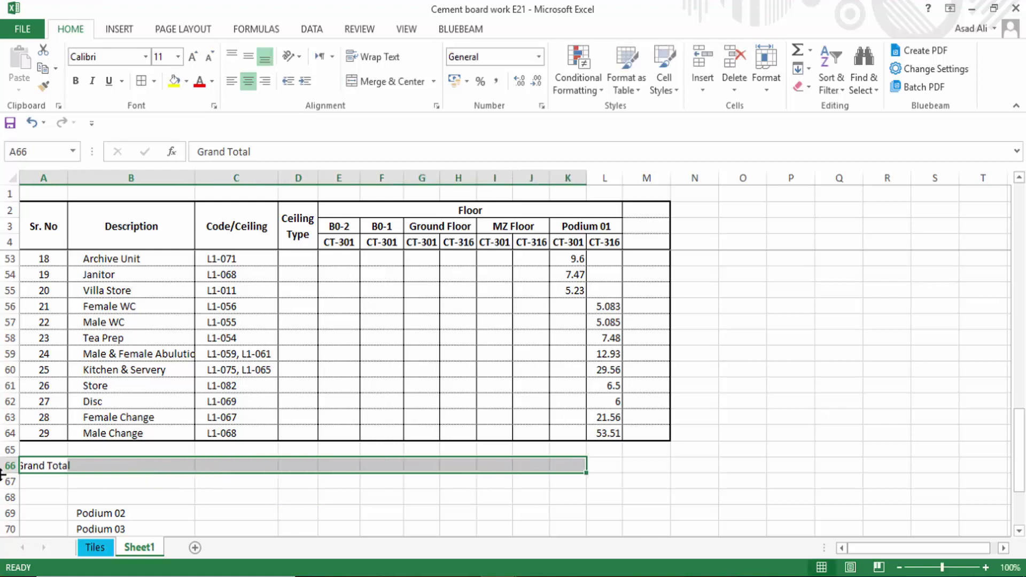
left_click_drag(46, 466, 227, 466)
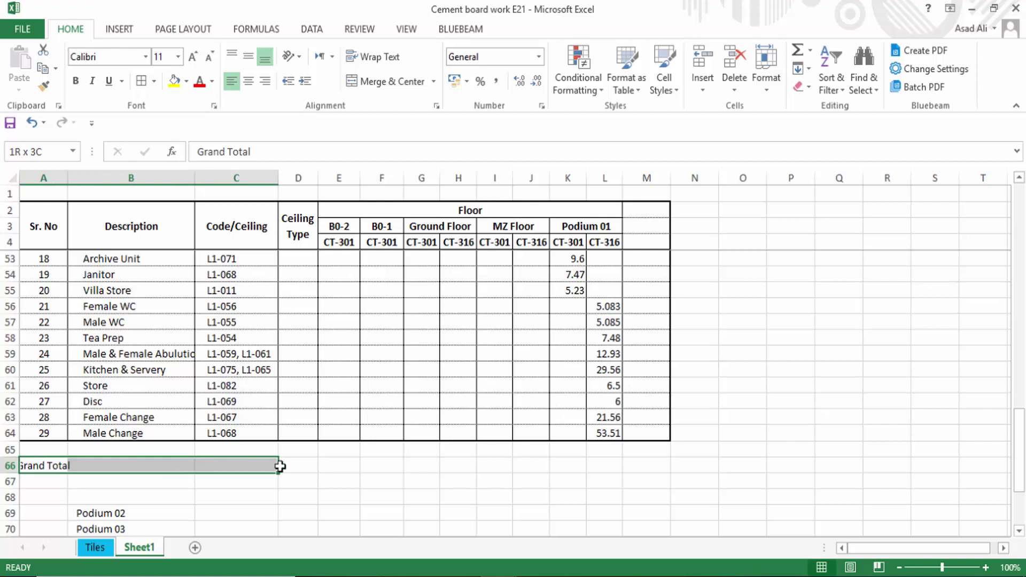
left_click_drag(280, 466, 299, 466)
left_click(385, 81)
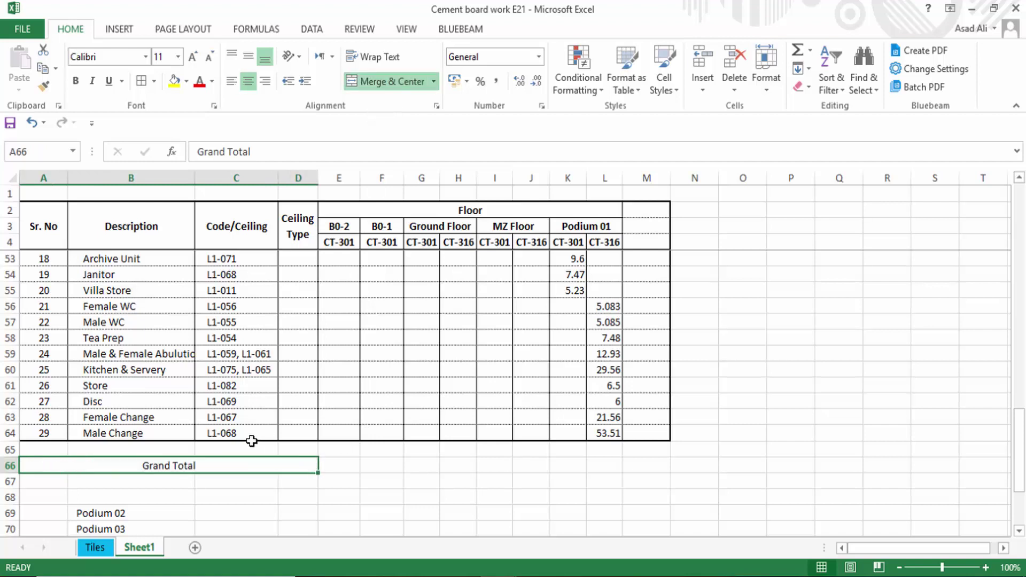
key("ctrl+b")
Step: Sum E6:E64 into E66 with AutoSum and fill the formula across the Grand Total row
left_click(348, 467)
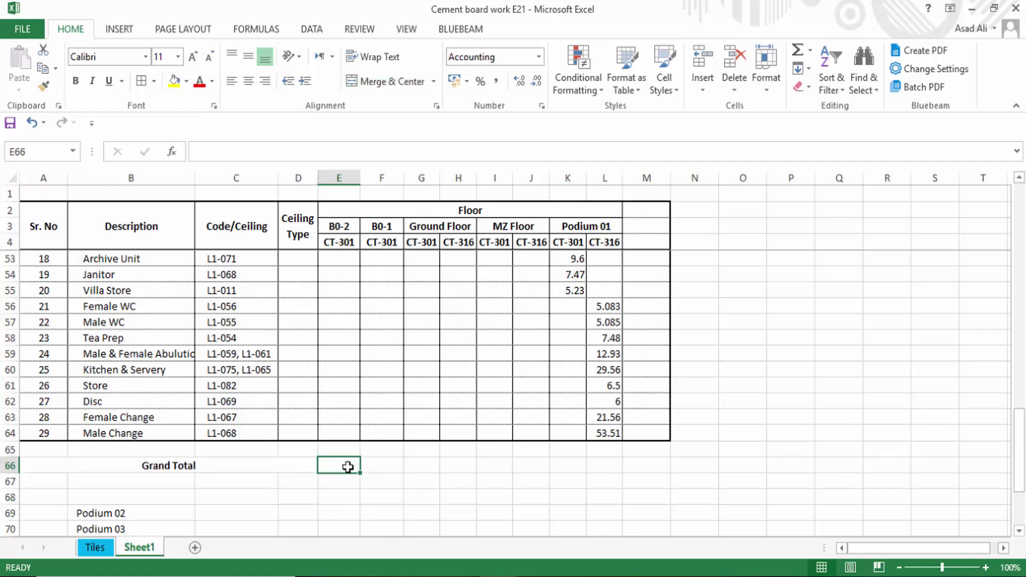
key("alt+equal")
scroll(369, 449, "up", 7)
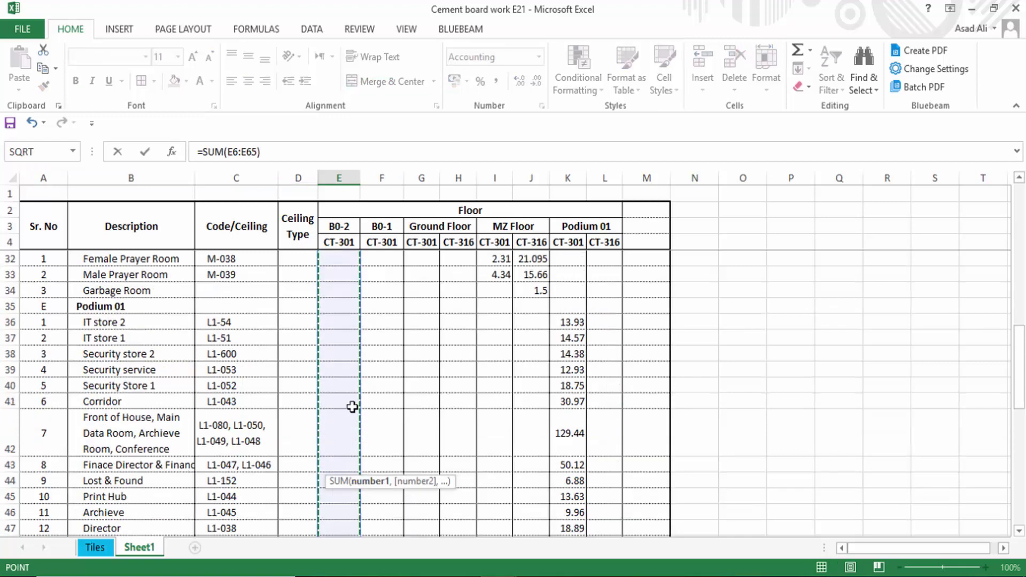
scroll(336, 374, "up", 7)
scroll(329, 316, "up", 2)
left_click_drag(332, 272, 340, 527)
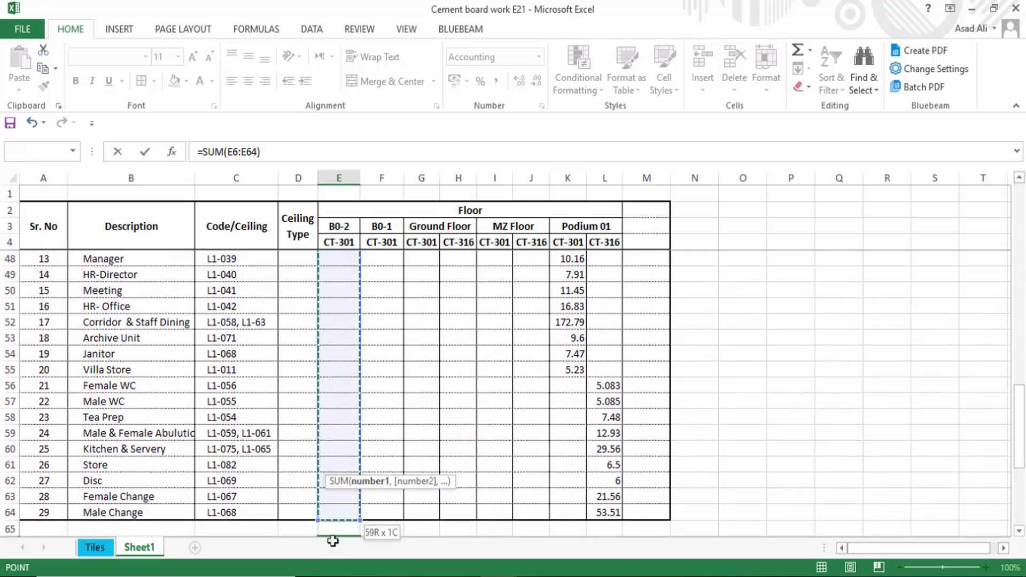
left_click_drag(333, 538, 332, 519)
key("Return")
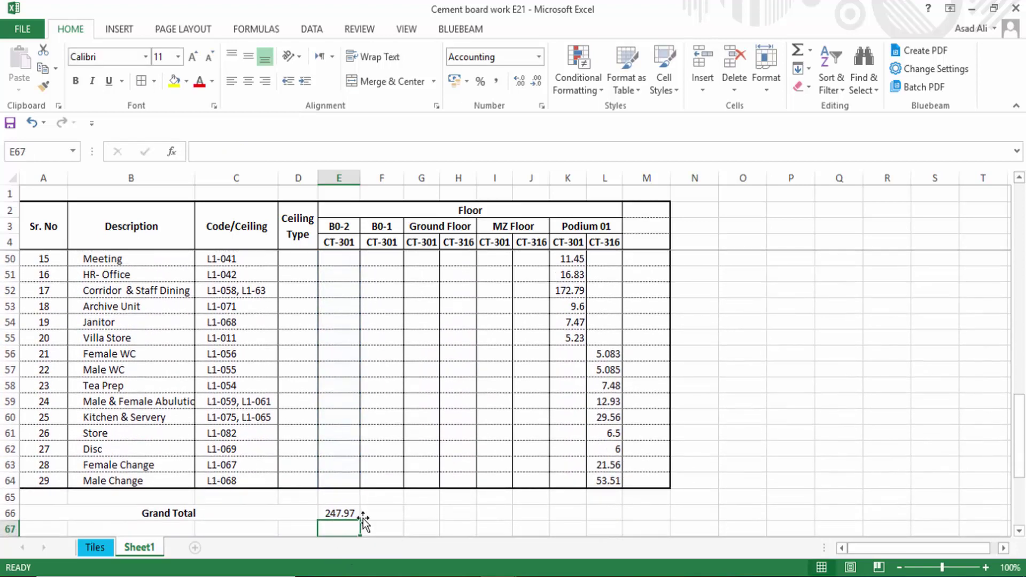
left_click(347, 513)
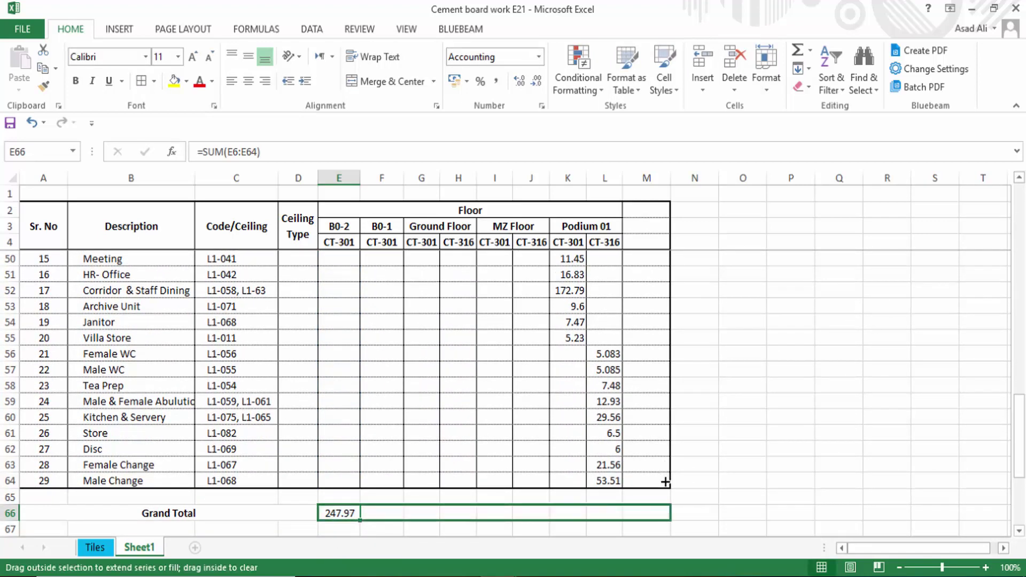
left_click_drag(359, 523, 665, 483)
Step: AutoFit columns E through M so every total shows
scroll(614, 422, "down", 2)
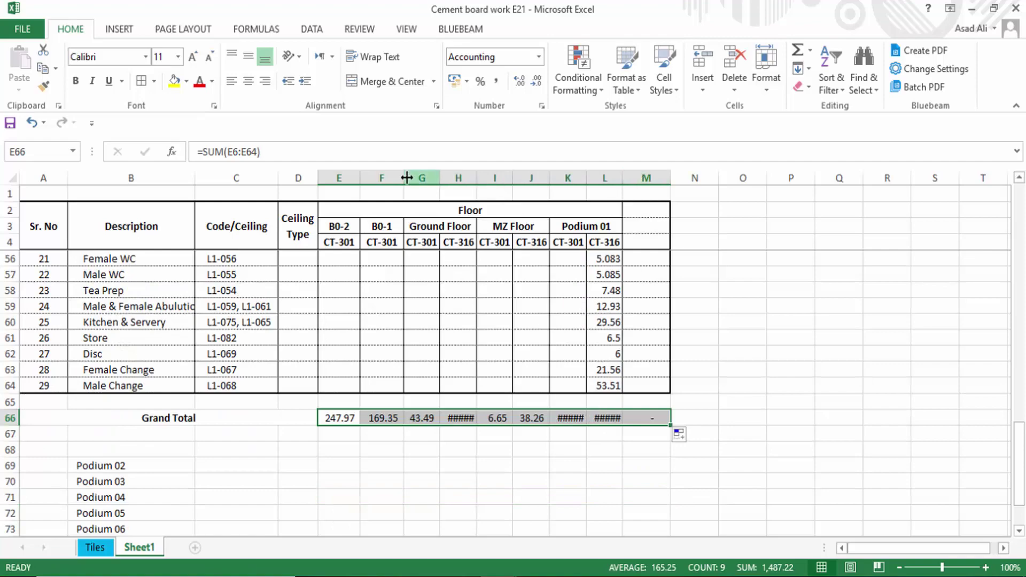
left_click_drag(339, 178, 647, 177)
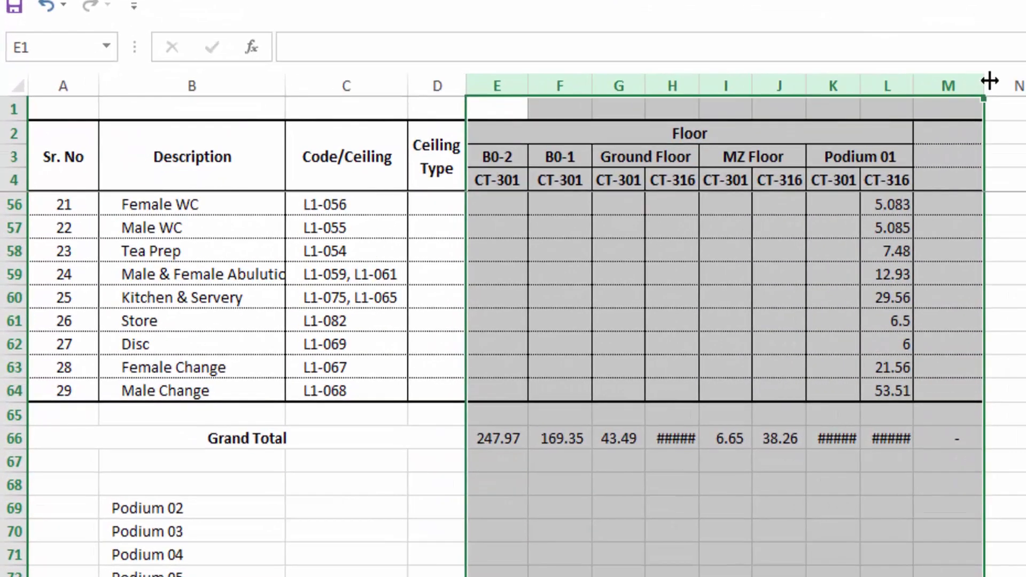
double_click(905, 110)
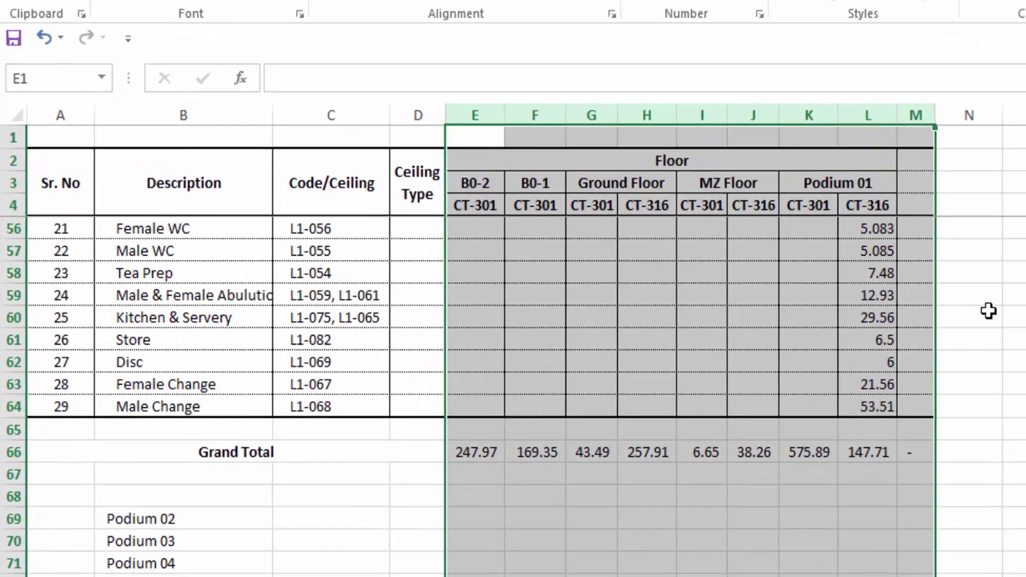
left_click(994, 412)
Step: Apply an Outline border to the Grand Total row A66:M66
left_click_drag(406, 497, 759, 497)
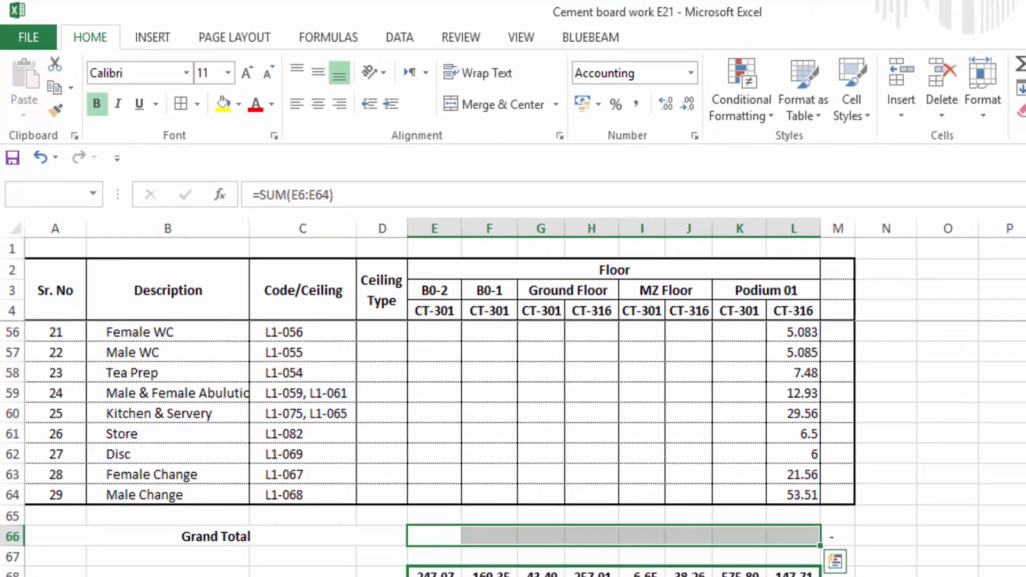
left_click(501, 555)
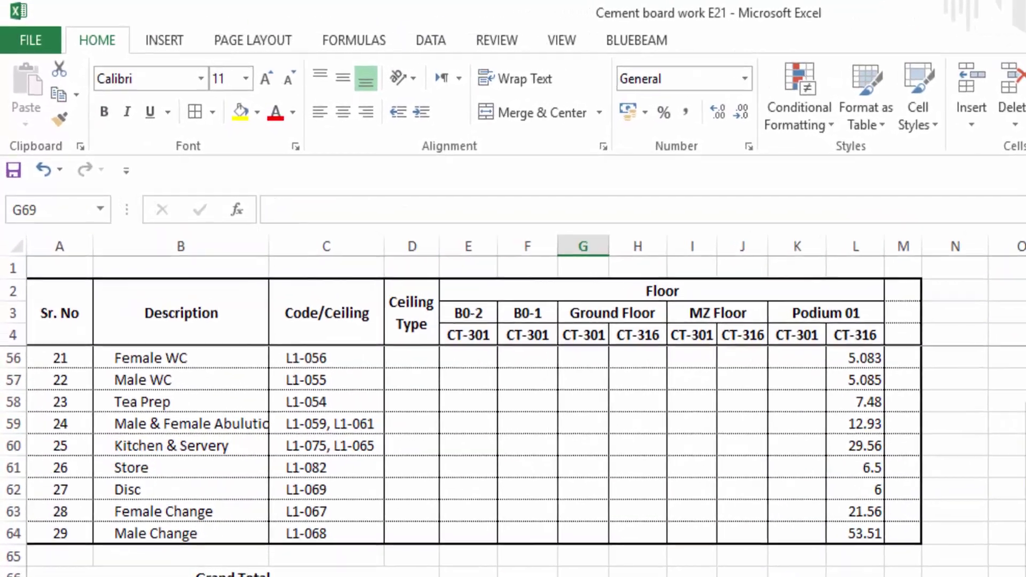
left_click_drag(470, 575, 859, 575)
left_click(329, 575)
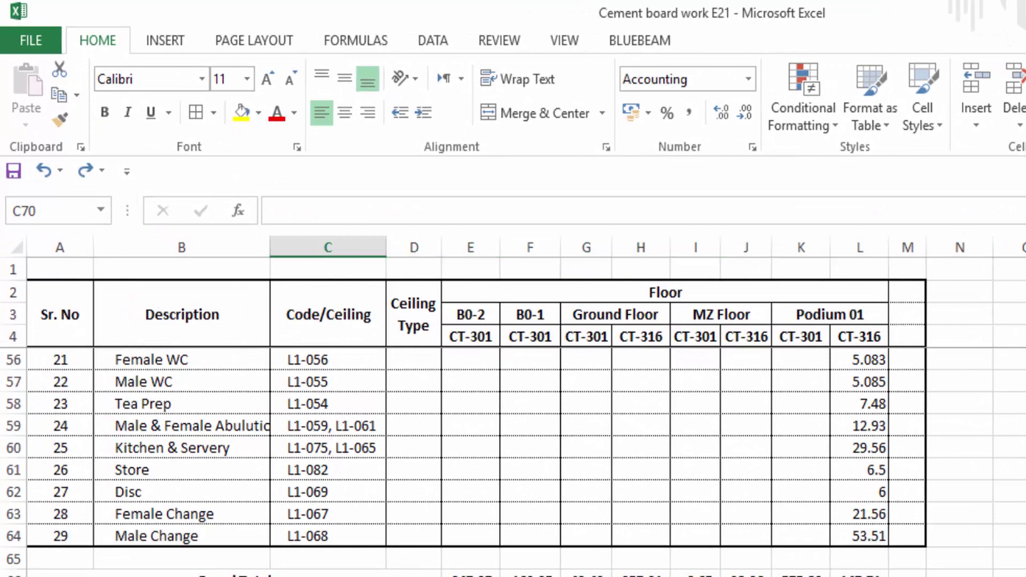
key("alt+Tab")
left_click_drag(59, 572, 892, 571)
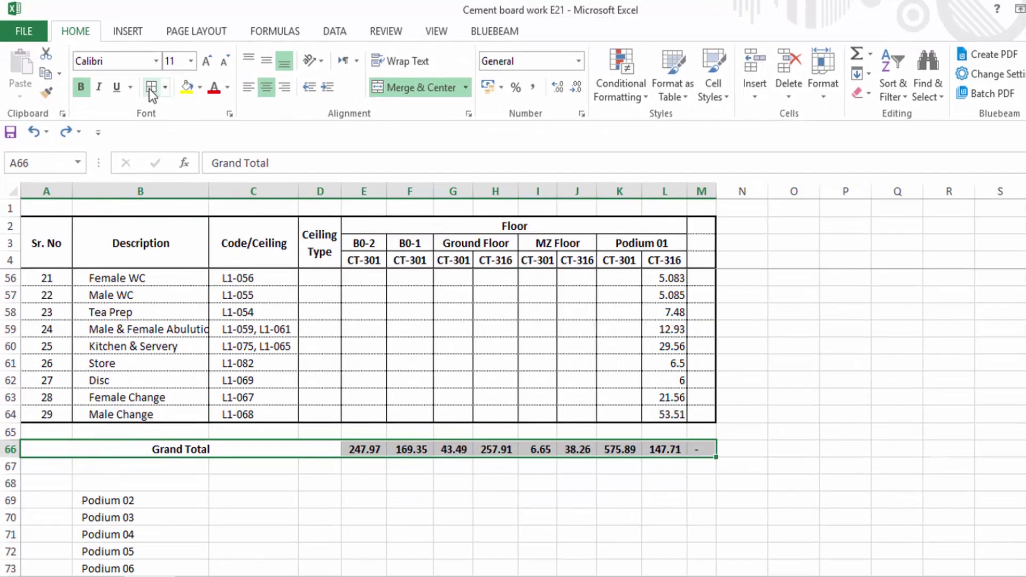
key("ctrl+1")
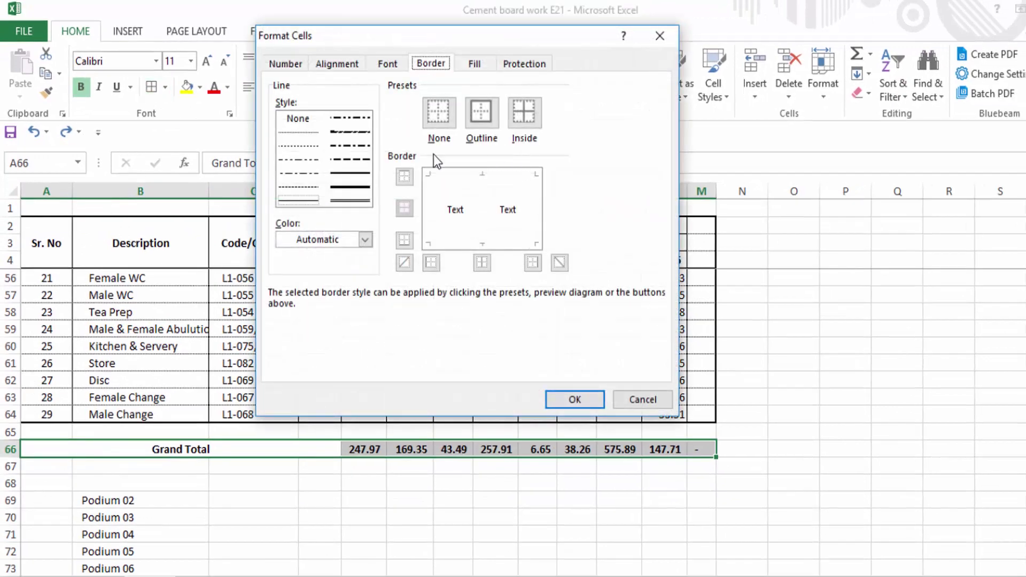
left_click(486, 114)
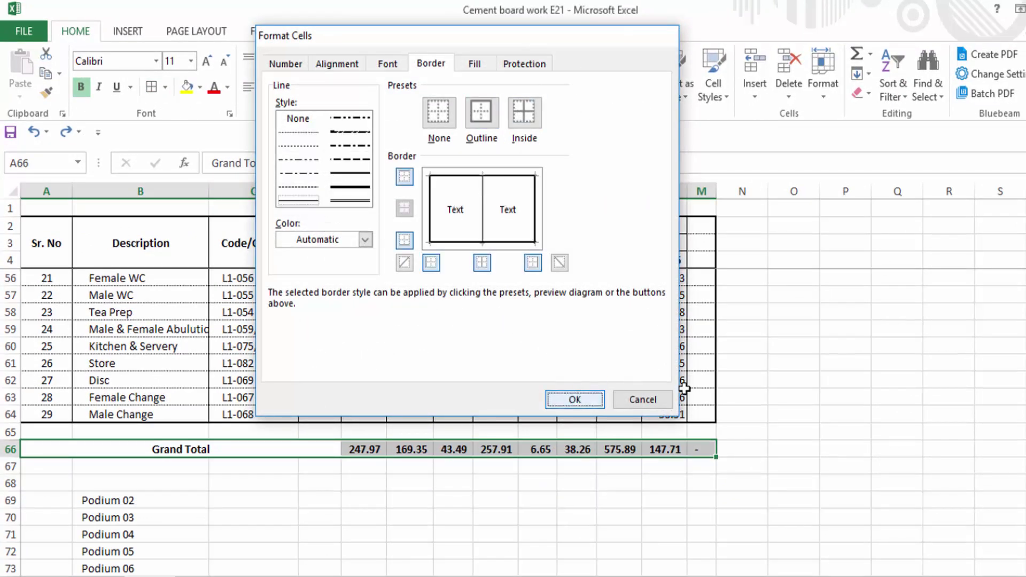
left_click(575, 400)
Step: Check the sum formula in M66, then return to cell M2 at the table top
left_click(470, 536)
left_click(110, 451)
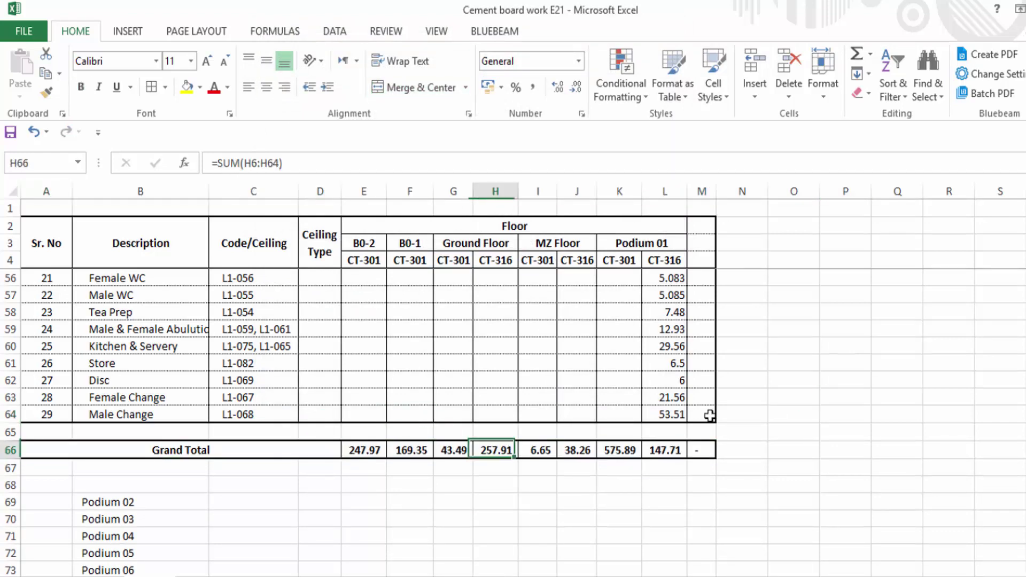
left_click(700, 450)
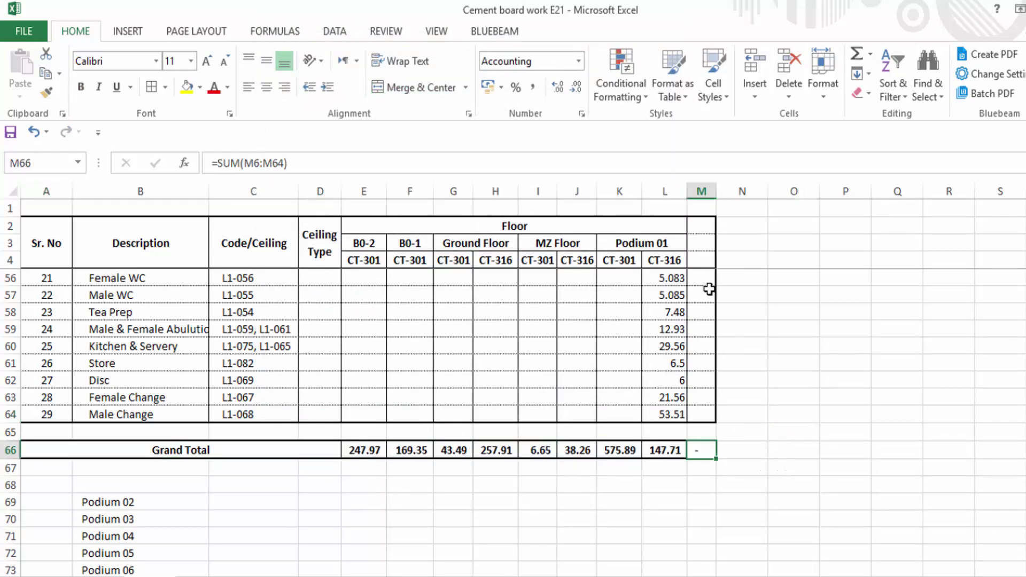
scroll(700, 225, "up", 5)
scroll(701, 224, "up", 5)
left_click(701, 225)
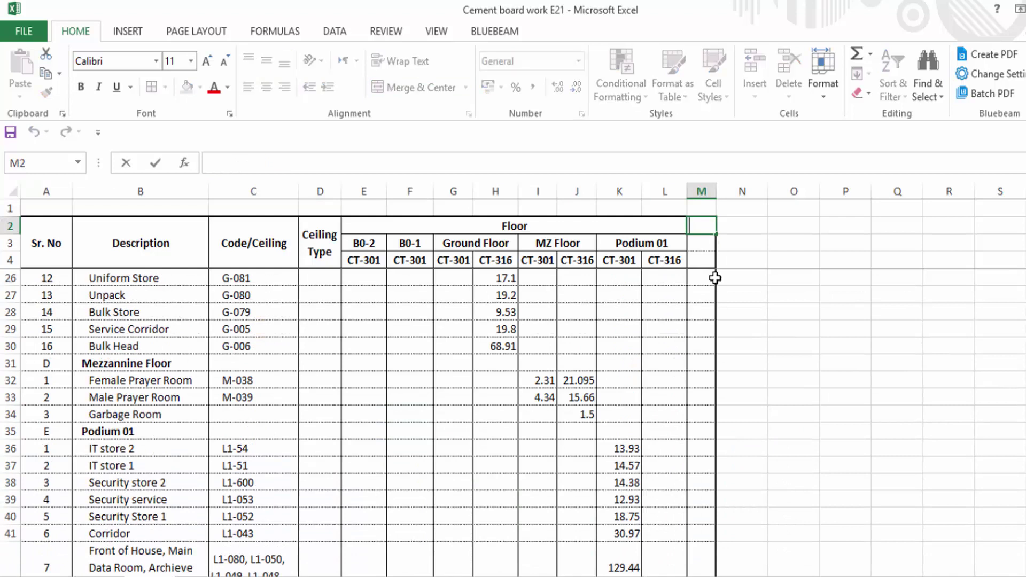
Step: Merge and centre M2:M4 and enter the header 'Unit'
left_click(859, 279)
scroll(749, 267, "up", 7)
left_click_drag(702, 226, 706, 261)
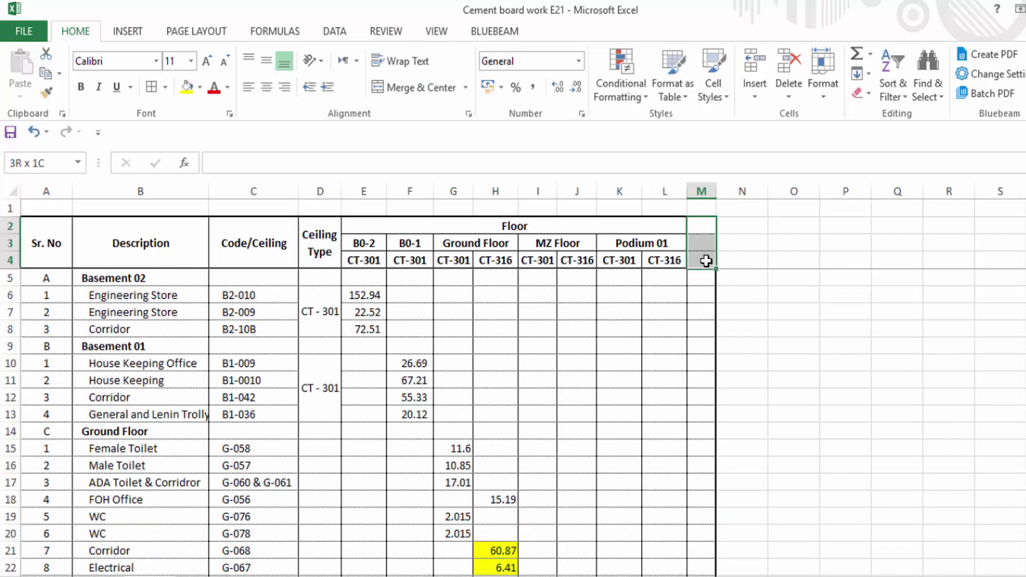
left_click(431, 93)
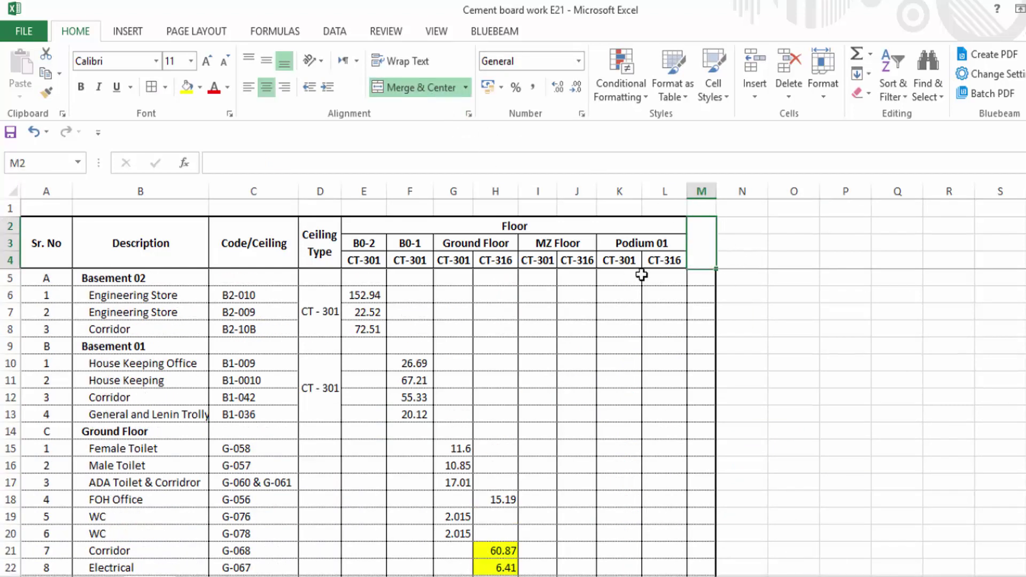
type("Unit")
left_click_drag(826, 324, 909, 348)
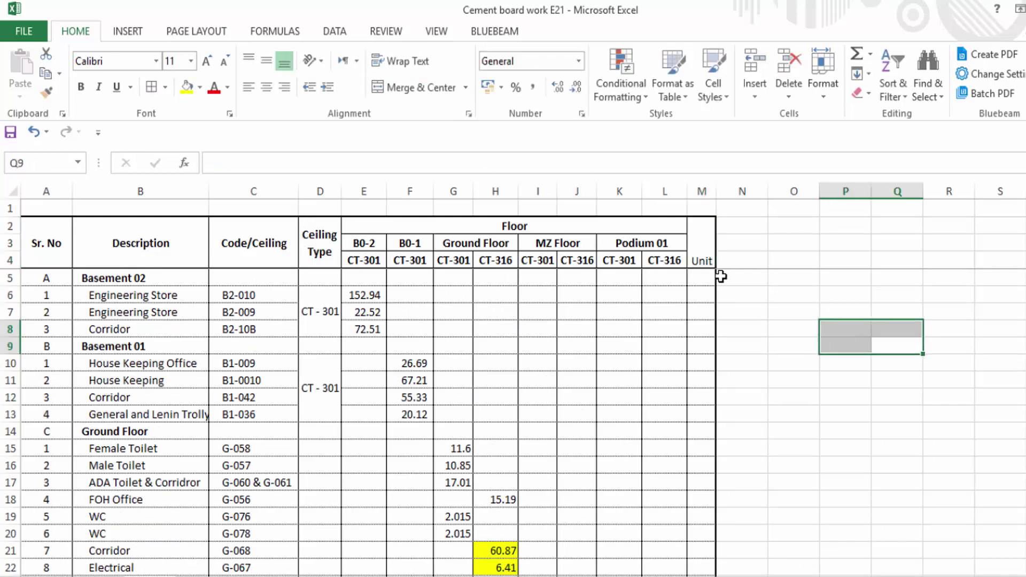
left_click(706, 248)
Step: Turn the Unit header to 90° vertical text, bold and middle-aligned
right_click(707, 248)
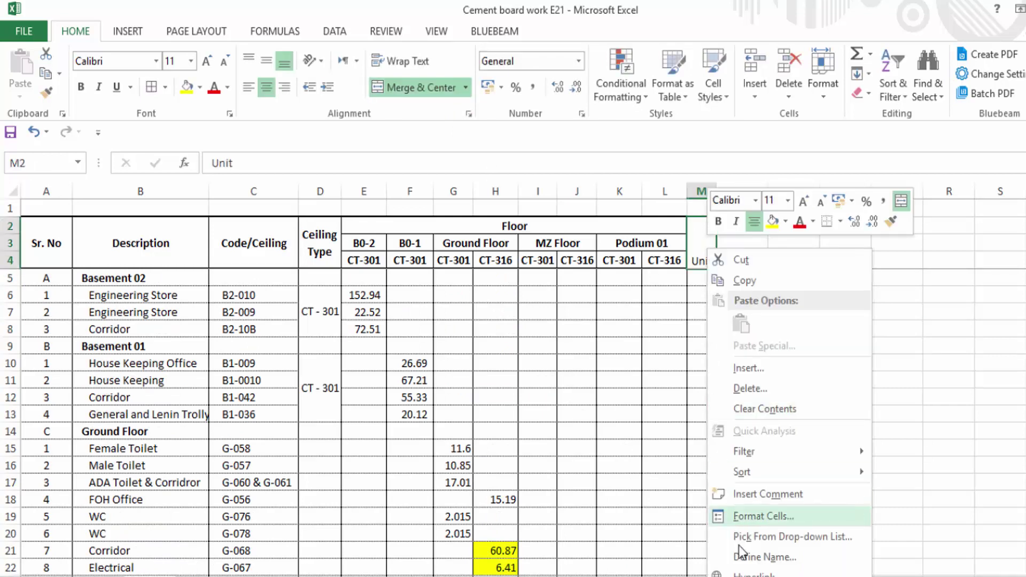
left_click(760, 517)
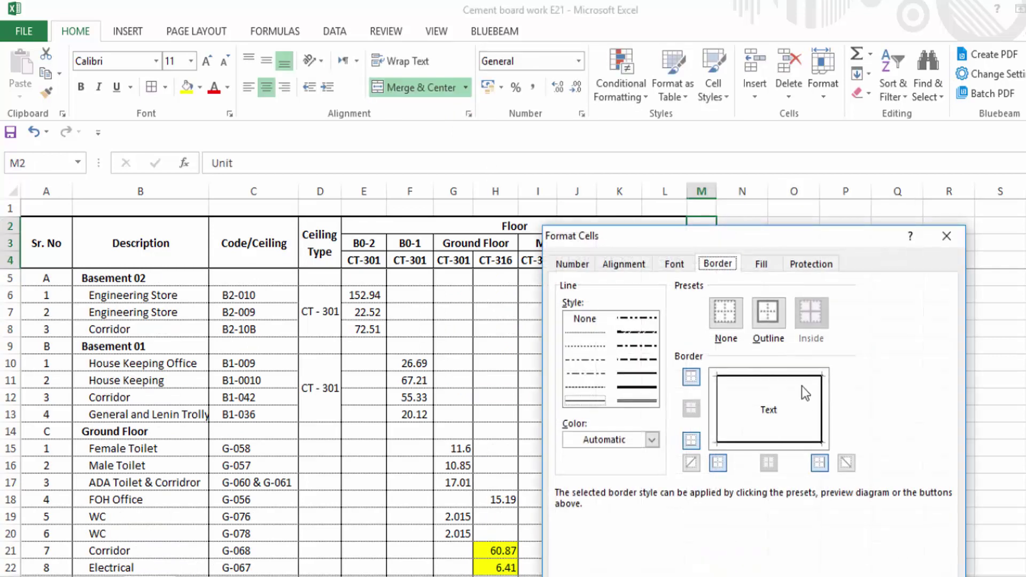
left_click(625, 264)
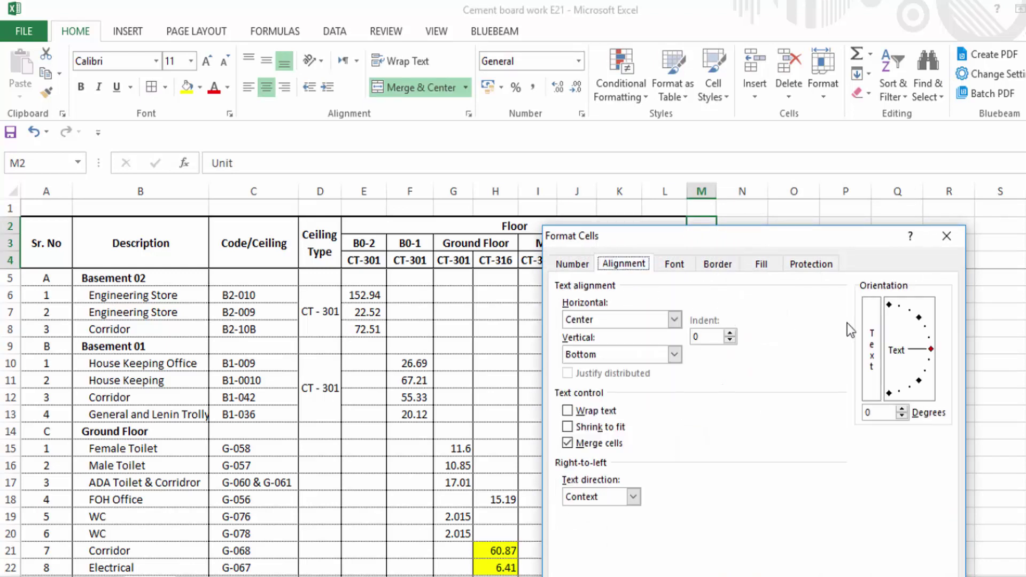
left_click(927, 348)
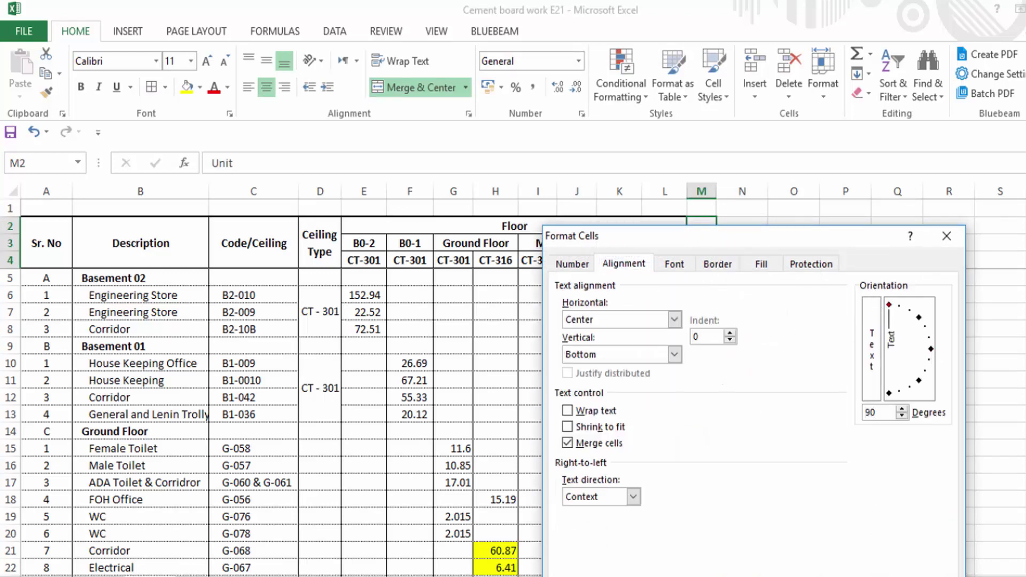
key("Return")
key("ctrl+b")
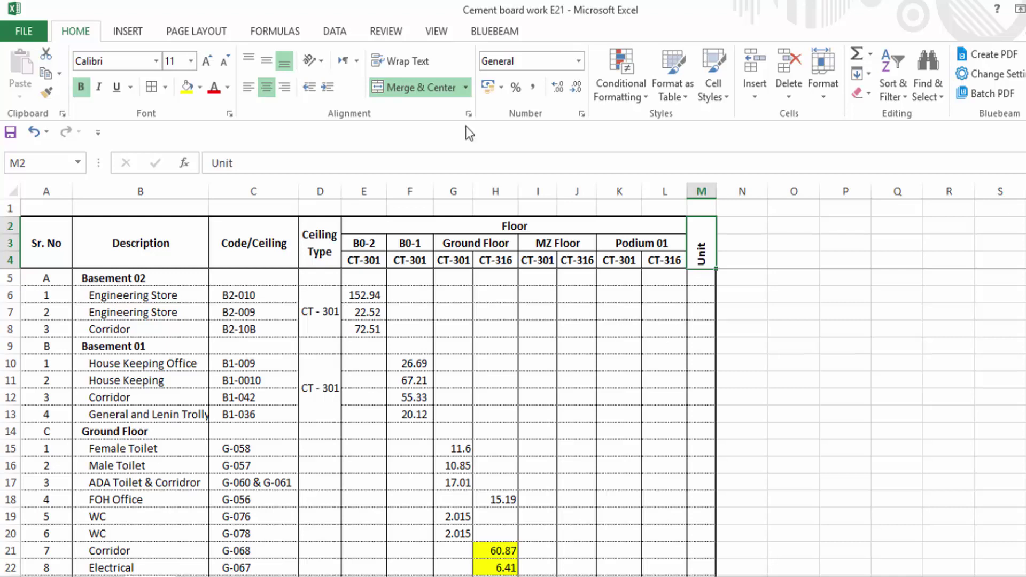
left_click(266, 60)
left_click(844, 380)
left_click(719, 243)
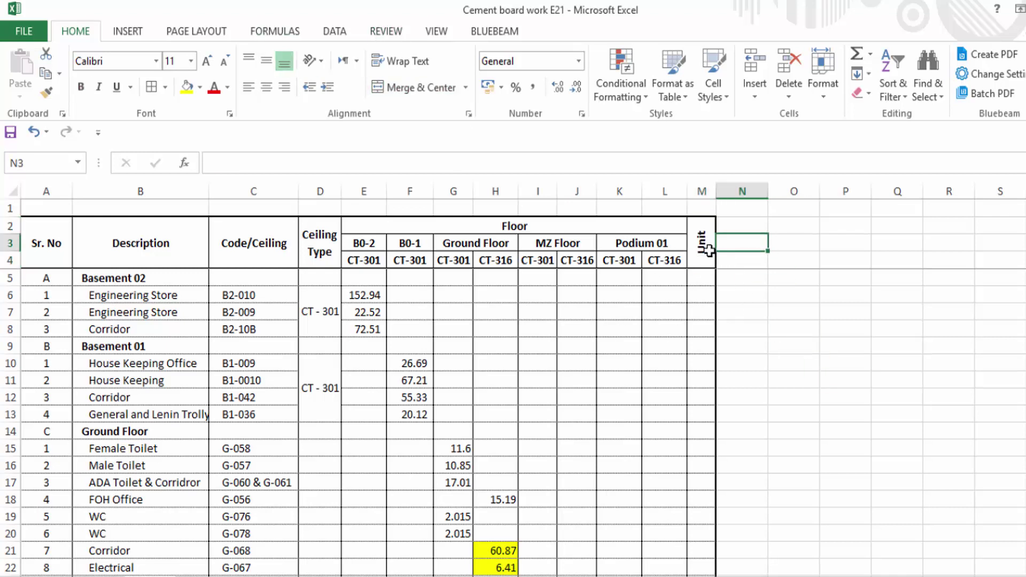
left_click(704, 243)
Step: Enter m² as the Grand Total unit in M66
scroll(715, 446, "down", 6)
scroll(715, 446, "down", 4)
scroll(712, 448, "down", 5)
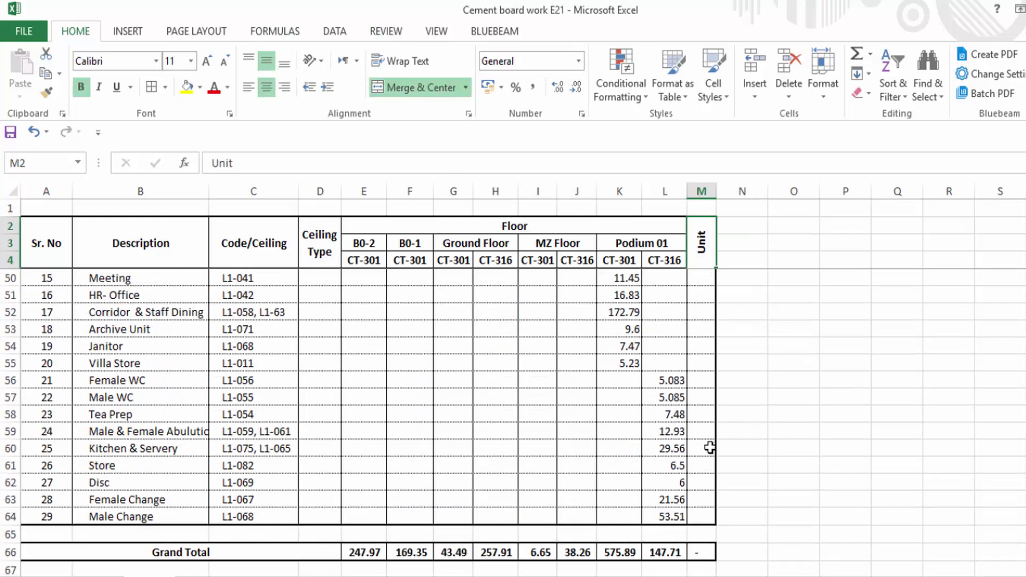
scroll(709, 481, "down", 1)
left_click(706, 497)
type("m²")
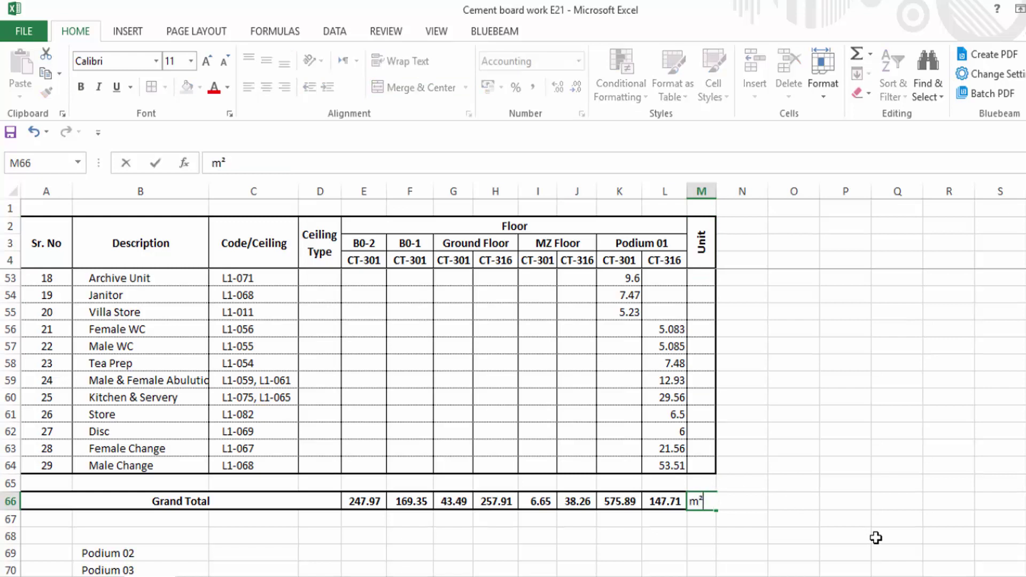
left_click(876, 538)
left_click(706, 502)
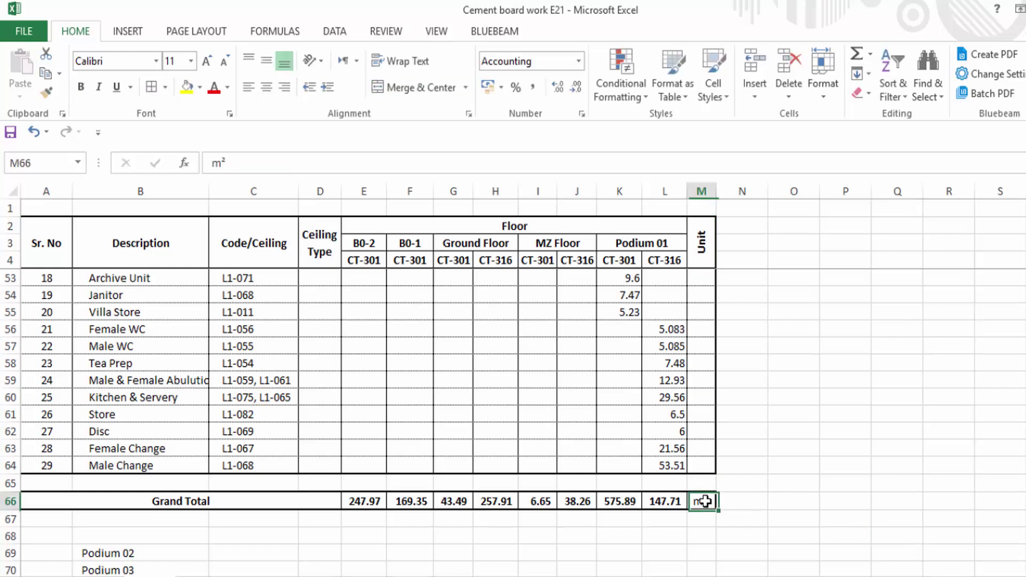
left_click(844, 530)
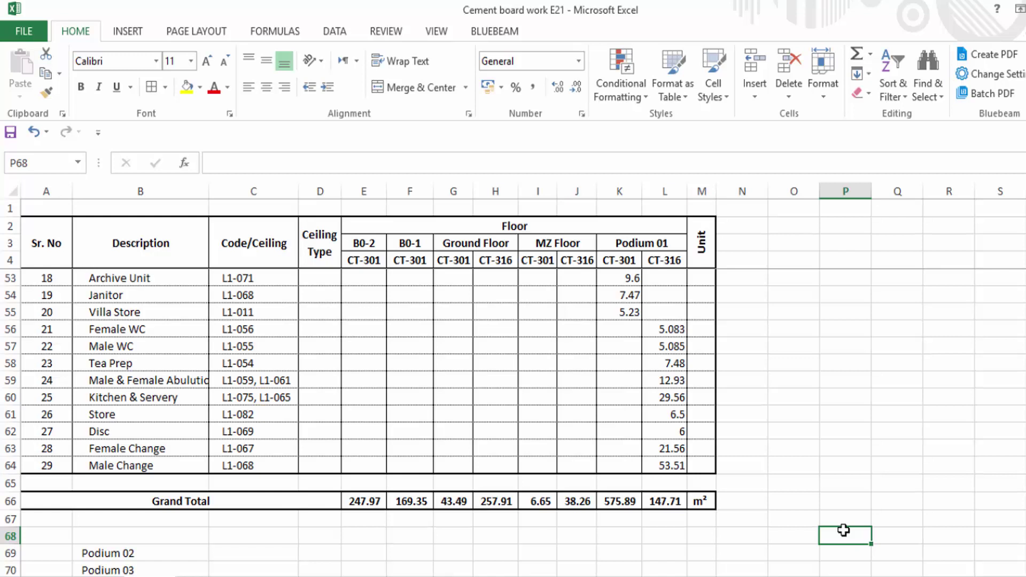
Step: Format the floor quantities from E6 to the table end as comma-style whole numbers
scroll(700, 328, "up", 5)
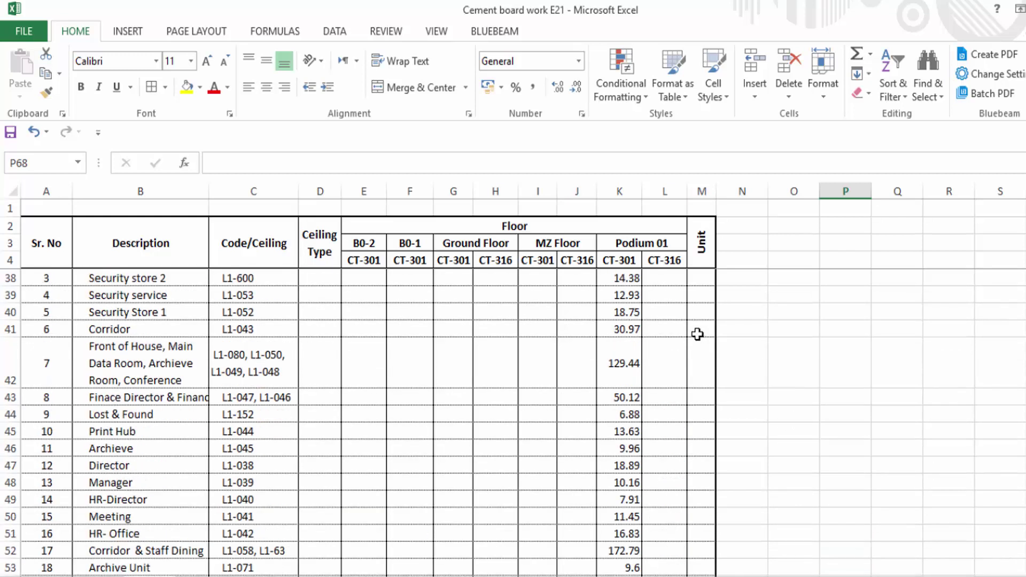
scroll(703, 328, "up", 10)
scroll(534, 375, "up", 1)
left_click(354, 315)
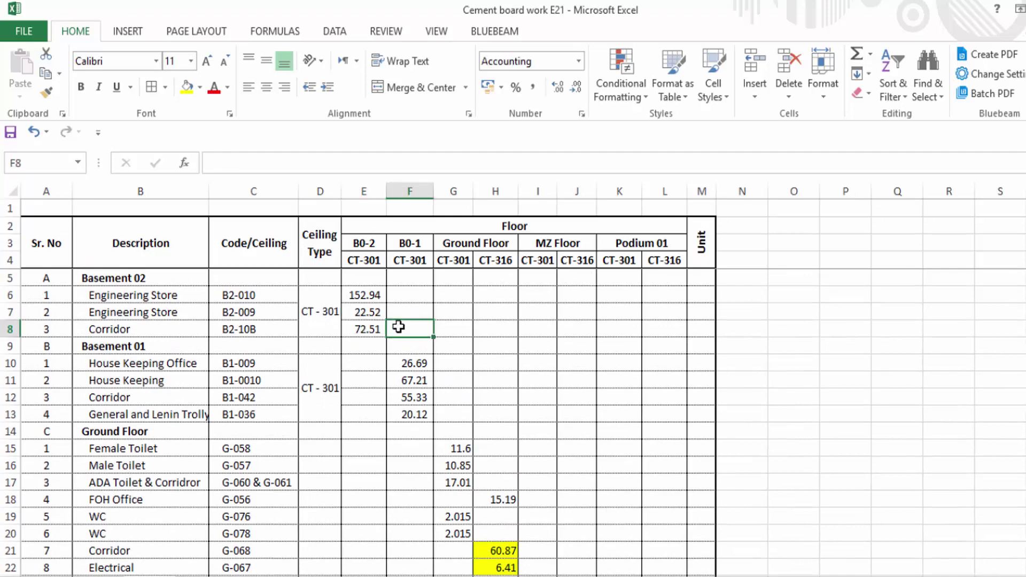
left_click_drag(361, 295, 367, 328)
left_click(451, 345)
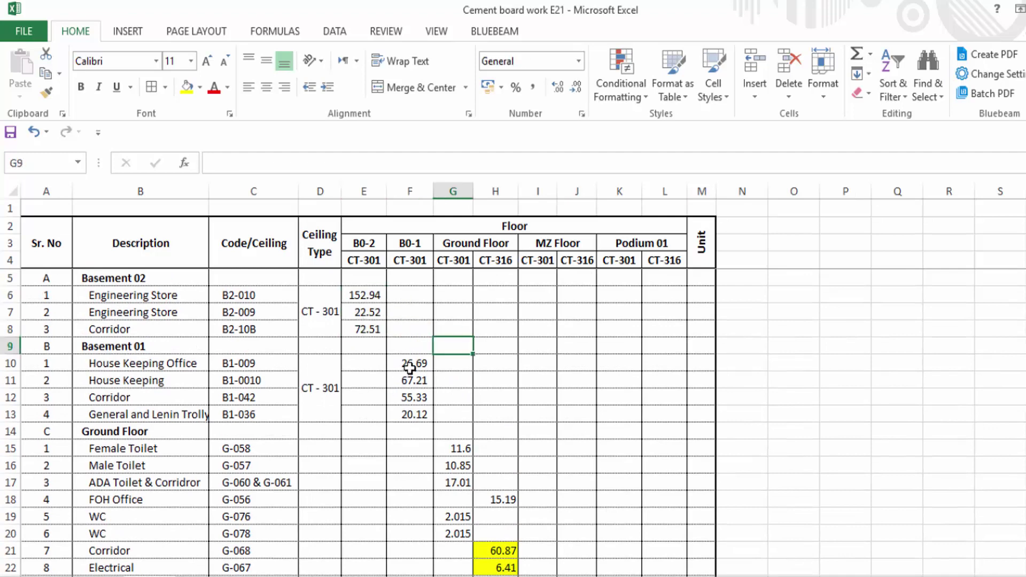
left_click_drag(412, 367, 412, 415)
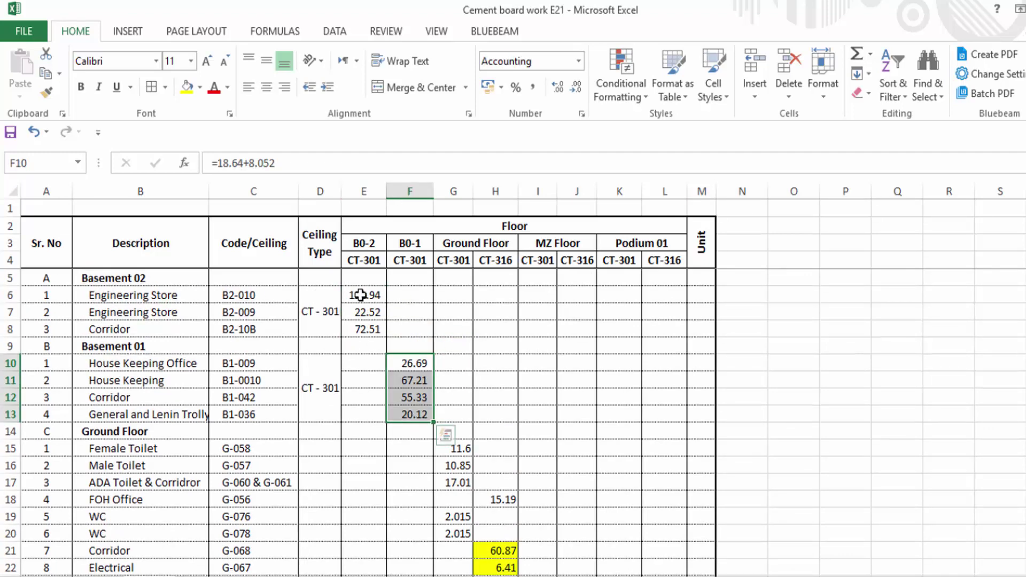
mouse_move(363, 295)
left_mouse_down()
mouse_move(686, 567)
mouse_move(701, 554)
left_mouse_up()
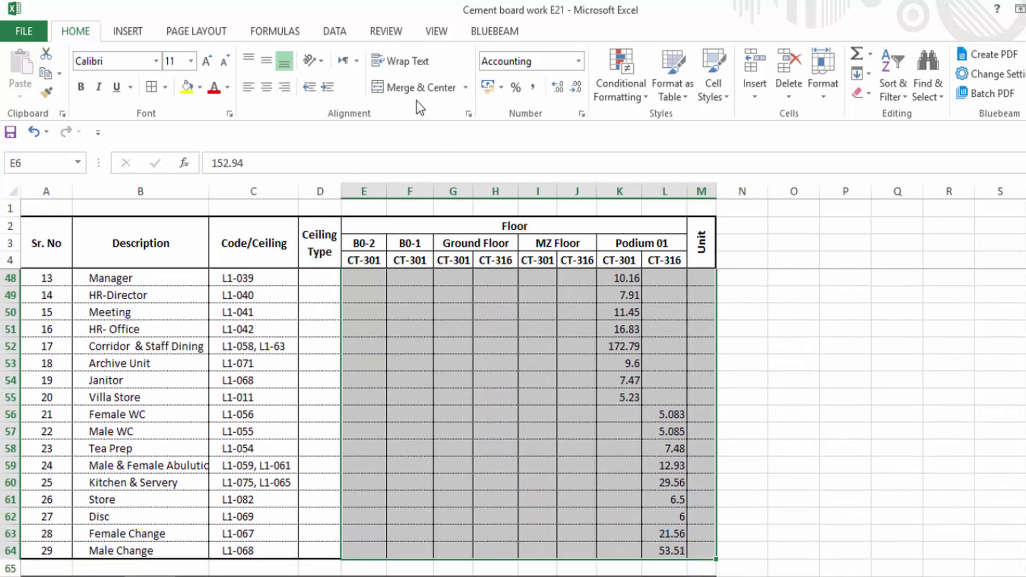
left_click(533, 88)
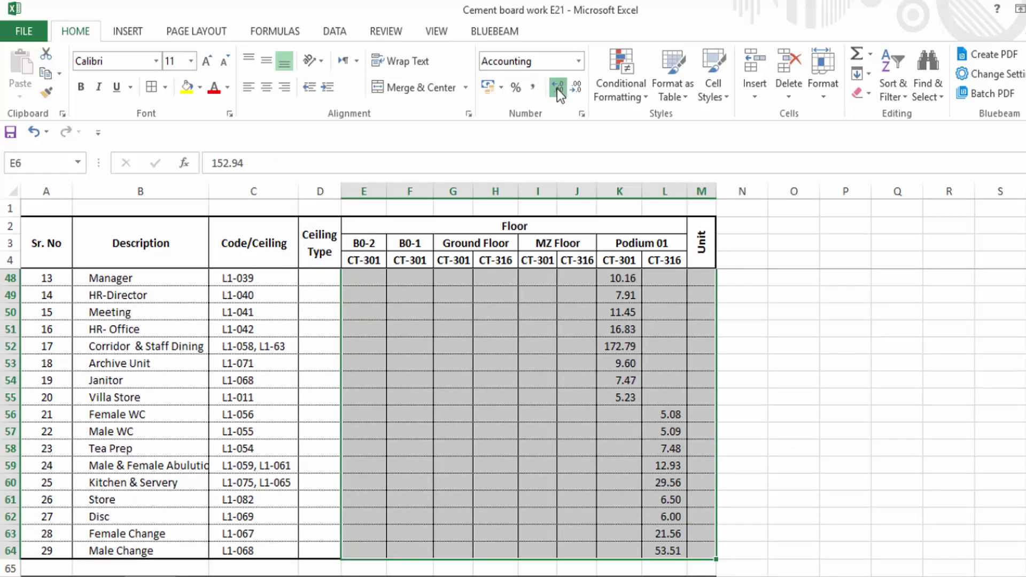
left_click(557, 89)
left_click(575, 92)
left_click(575, 93)
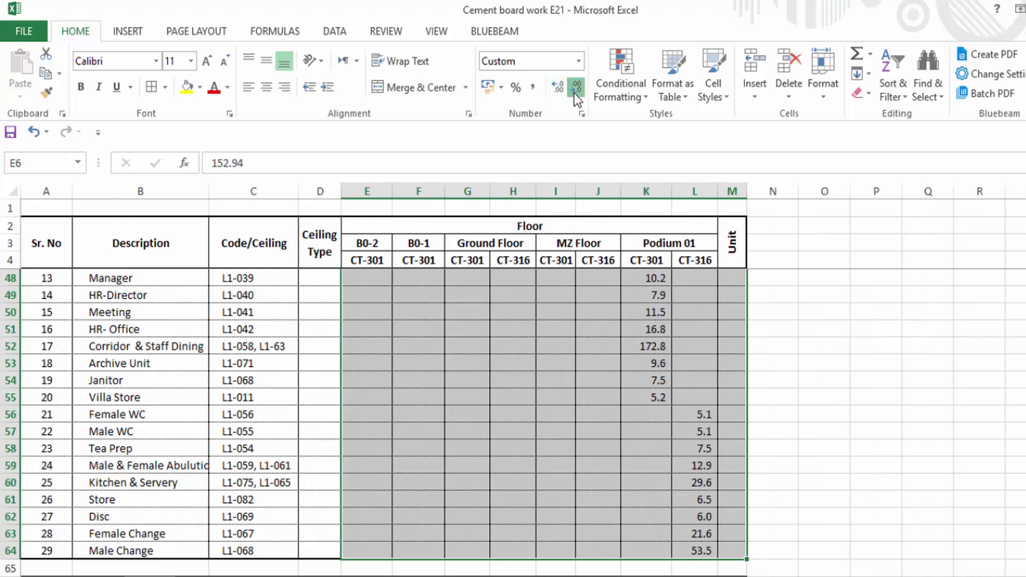
left_click(574, 93)
left_click(819, 501)
Step: Try merging the empty cells above the Floor header, then undo the merge after the warning
scroll(713, 320, "up", 2)
scroll(712, 320, "up", 5)
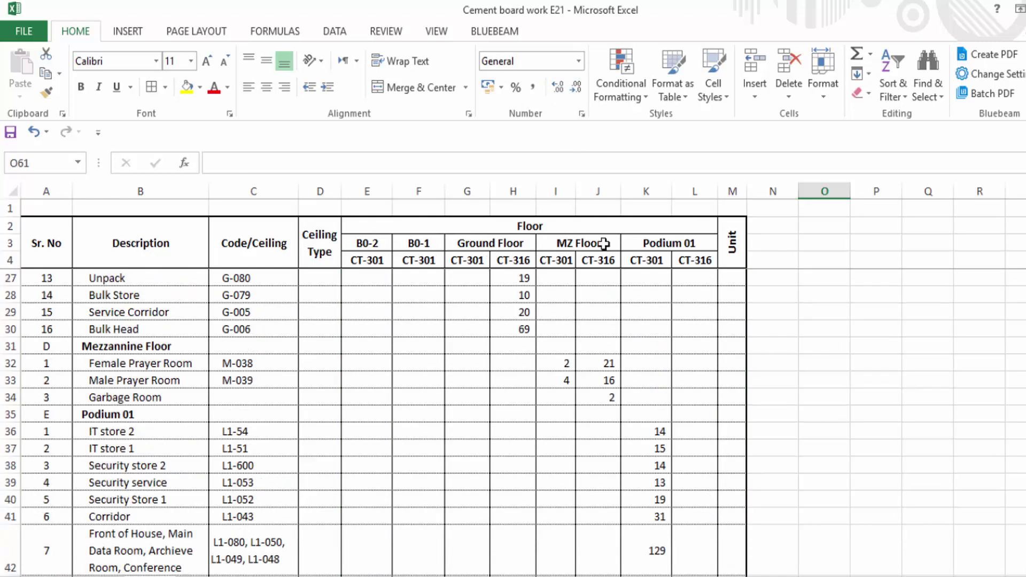
scroll(593, 238, "up", 7)
left_click_drag(351, 200, 740, 203)
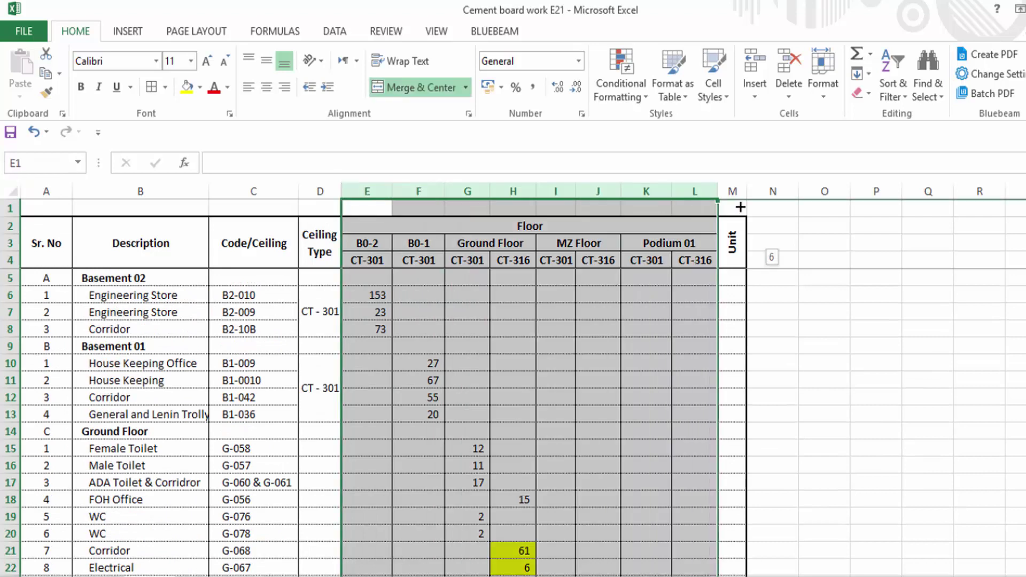
left_click(690, 294)
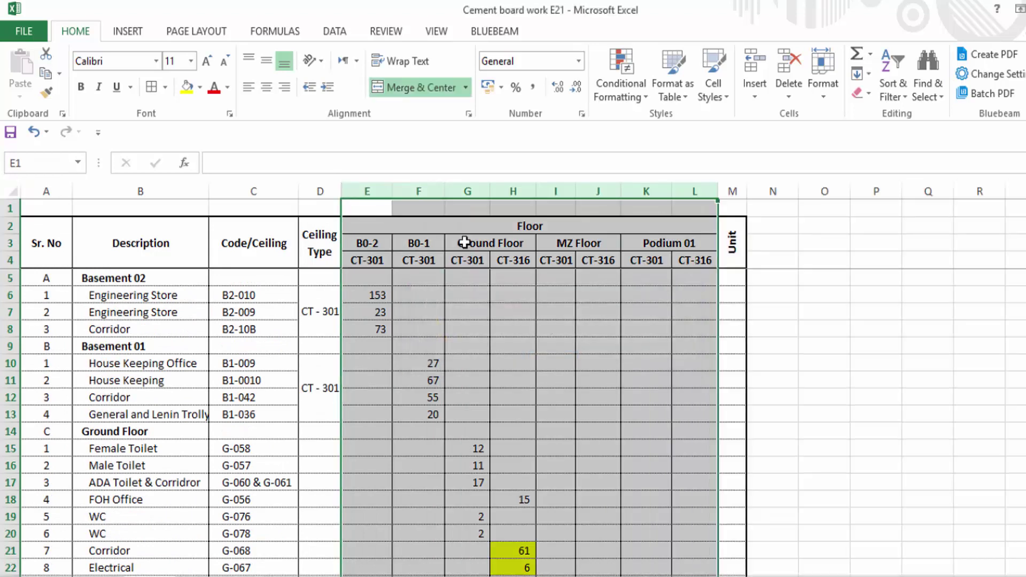
left_click(776, 350)
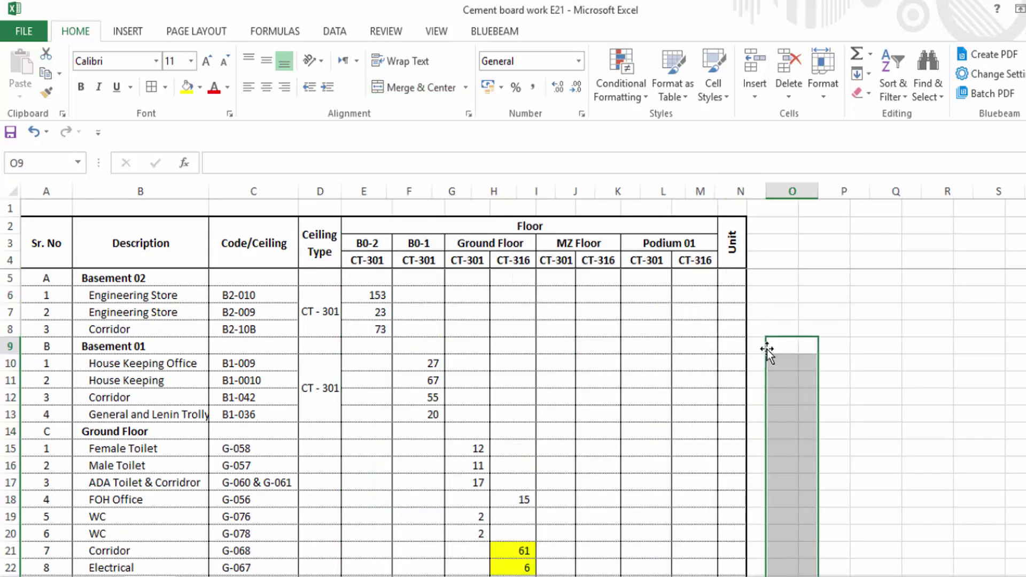
key("ctrl+z")
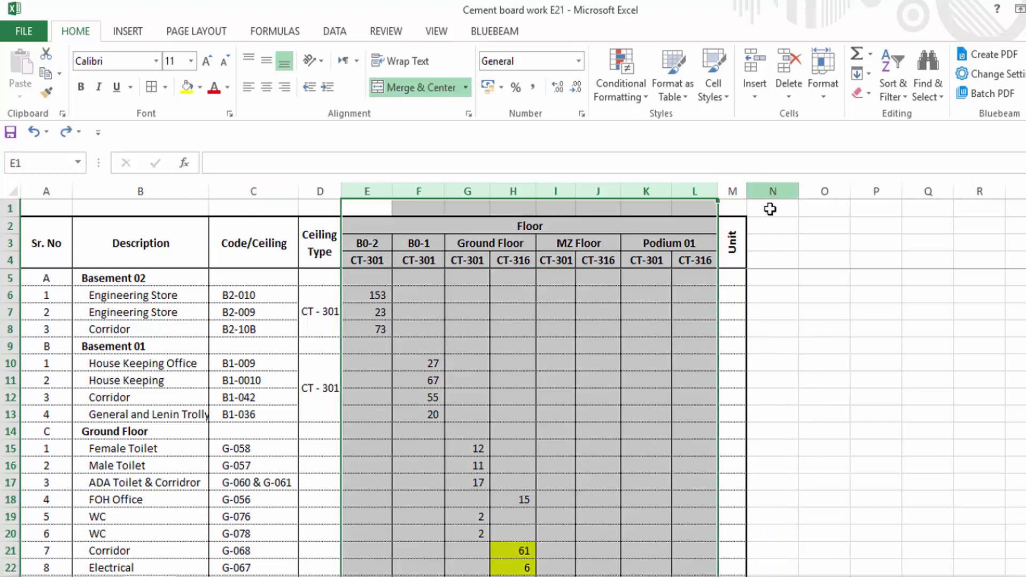
left_click(888, 346)
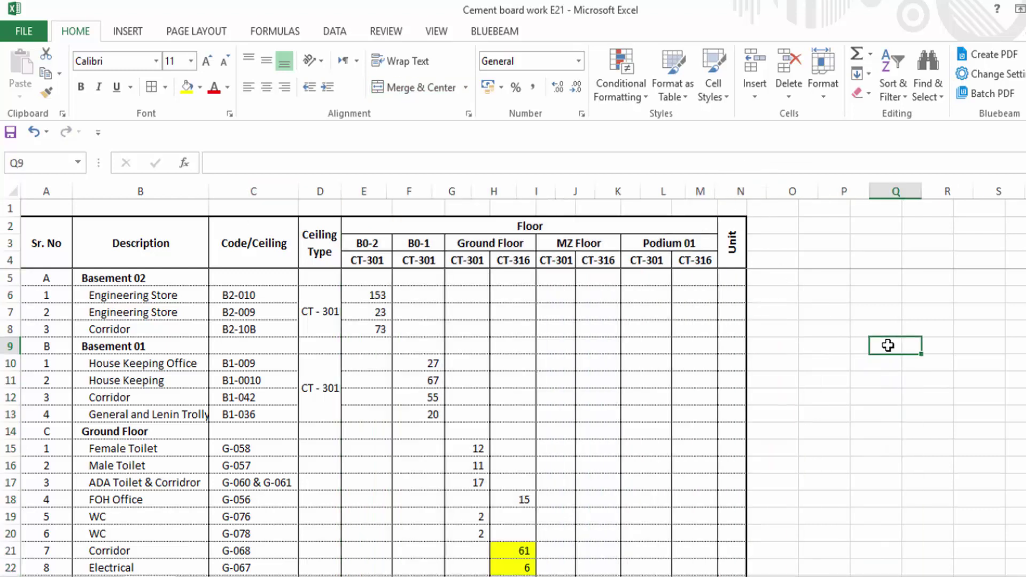
key("ctrl+z")
key("ctrl+z")
Step: Select the Corridor and Electrical quantities 61 and 6 in H21:H22 and review the fill colours
scroll(590, 441, "down", 4)
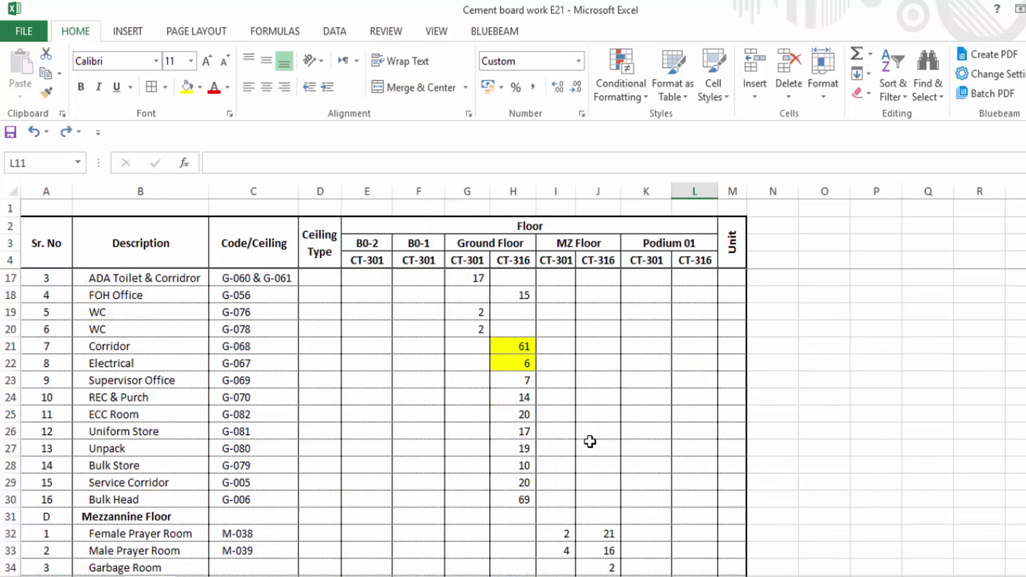
left_click(513, 342)
key("shift+Down")
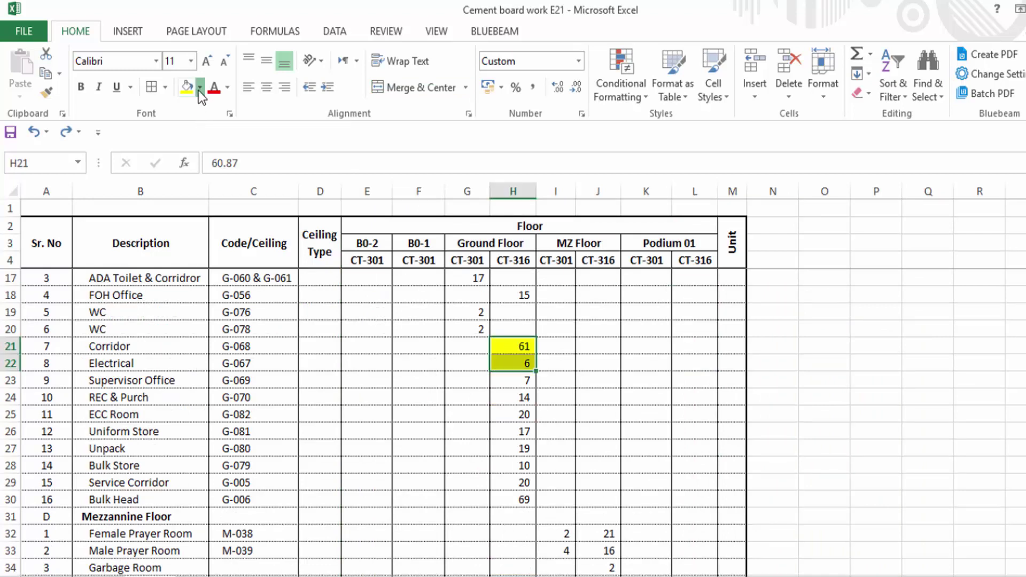
left_click(199, 87)
left_click(598, 346)
left_click(773, 346)
left_click(646, 346)
left_click_drag(512, 345, 512, 364)
left_click(646, 329)
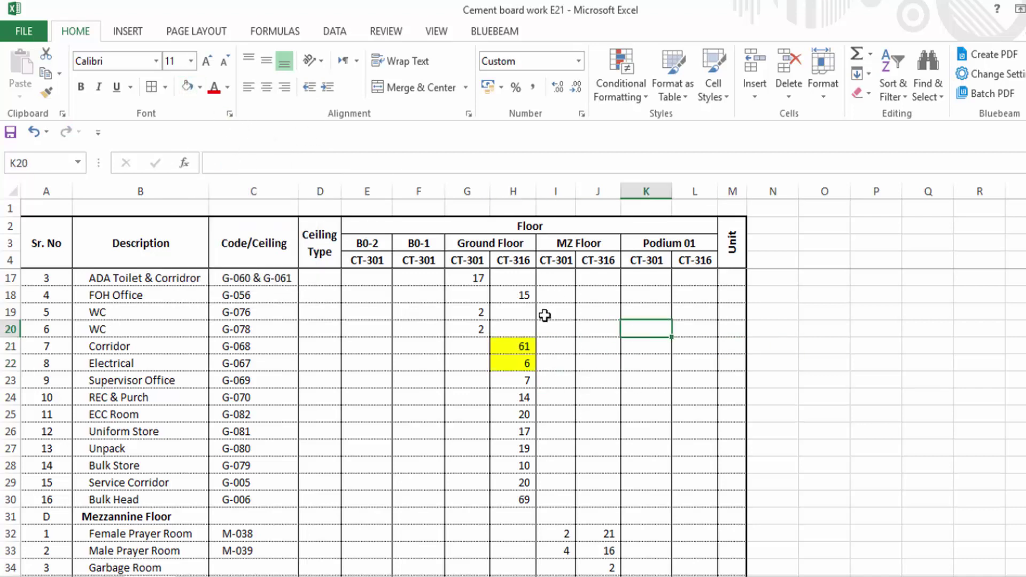
left_click(556, 329)
left_click(514, 329)
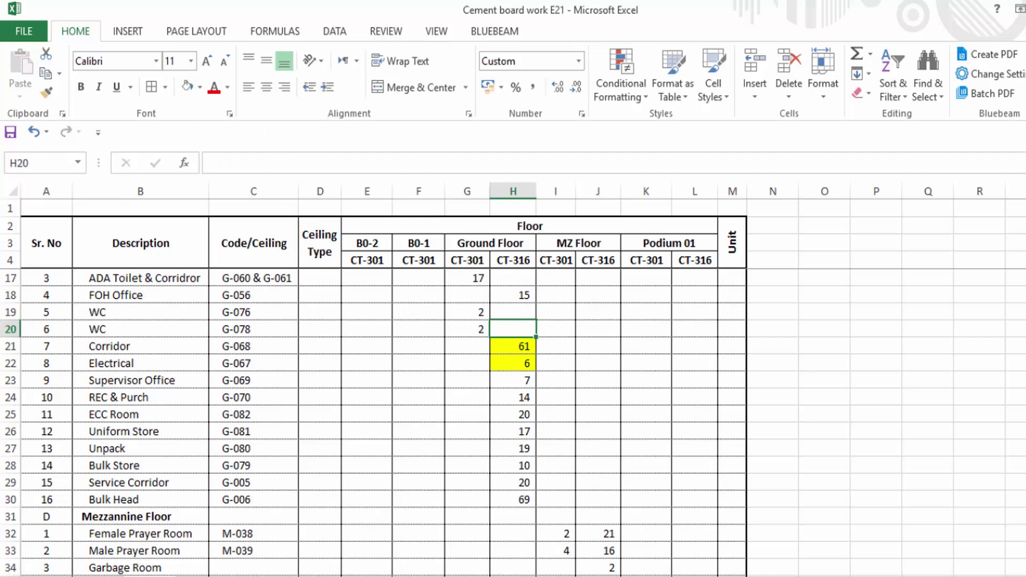
Step: Briefly visit the header-only sheet, then return to the data sheet
key("ctrl+Page_Down")
left_click(339, 412)
type("czczx")
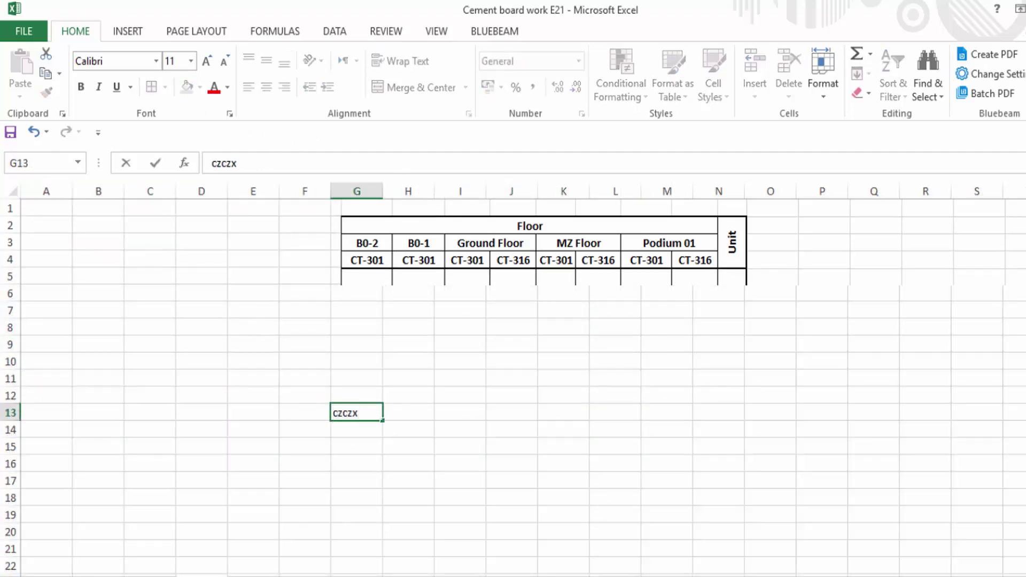
key("Escape")
key("ctrl+Page_Up")
key("Down")
key("Down")
key("Down")
Step: Copy plain cell H20's formatting with Format Painter onto H21 and H22
left_click(521, 323)
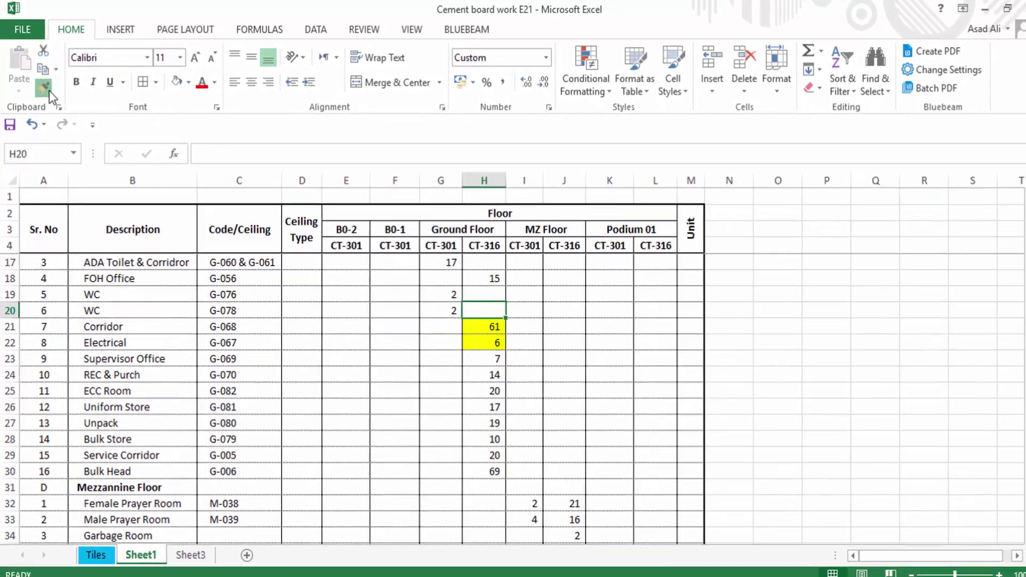
left_click(46, 92)
left_click_drag(483, 327, 497, 343)
key("Down")
key("Down")
key("Down")
left_click(465, 310)
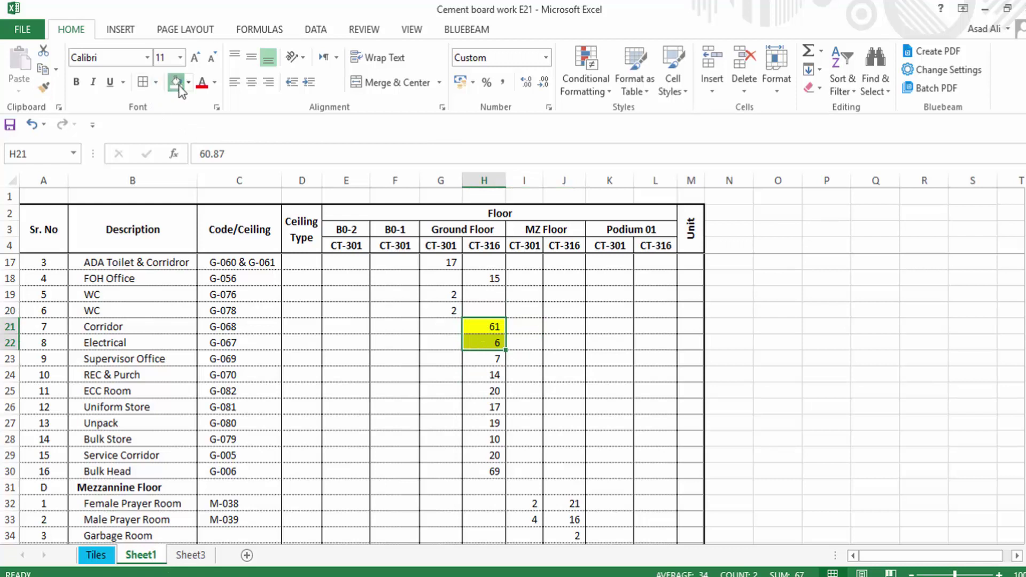
left_click(558, 361)
left_click(812, 315)
Step: Visit Sheet3, then return to Sheet1
left_click(190, 555)
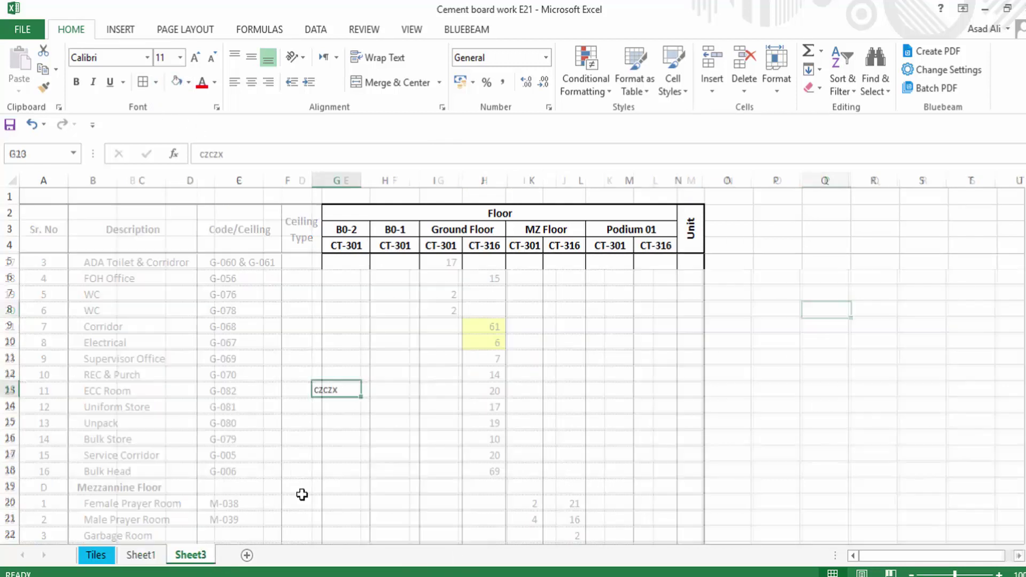
left_click(385, 405)
left_click(580, 405)
left_click(772, 389)
type("dsadsad")
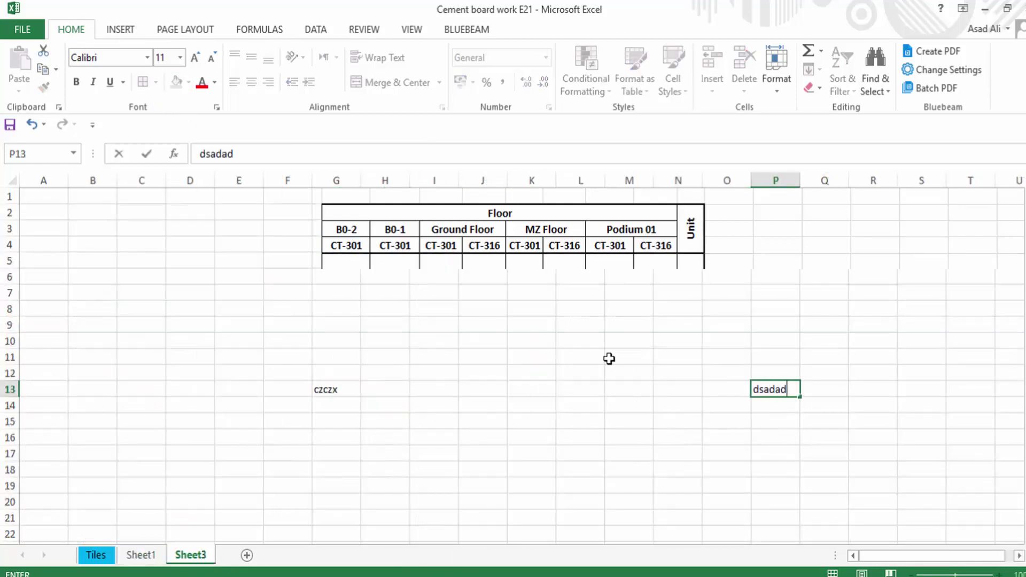
left_click_drag(629, 450, 678, 450)
key("ctrl+Page_Up")
Step: Paint H20's plain formatting onto H21:H22 again so the yellow fill is gone
left_click(441, 327)
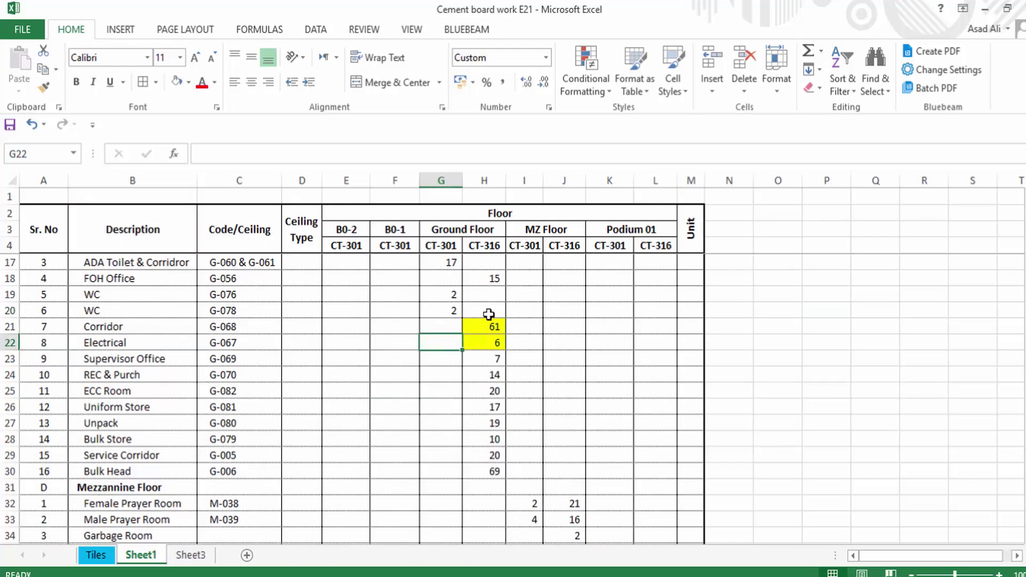
left_click(487, 312)
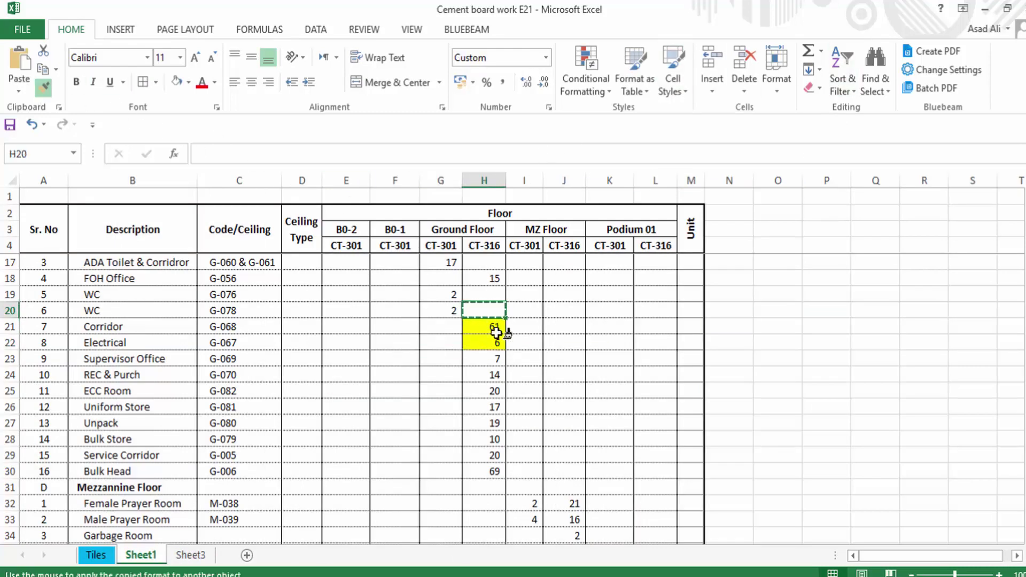
left_click_drag(497, 329, 497, 345)
left_click(458, 353)
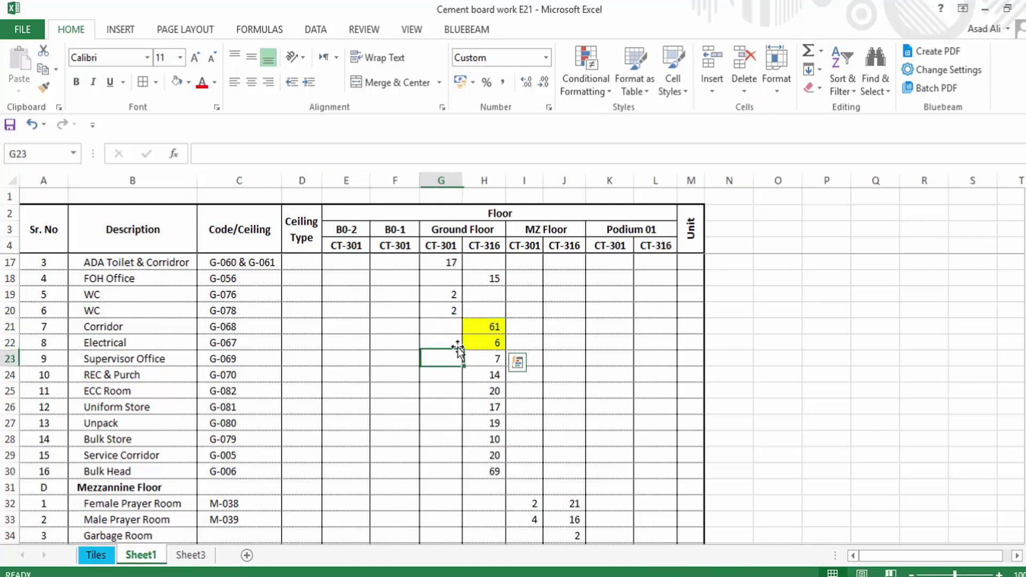
left_click(497, 344)
key("ctrl+z")
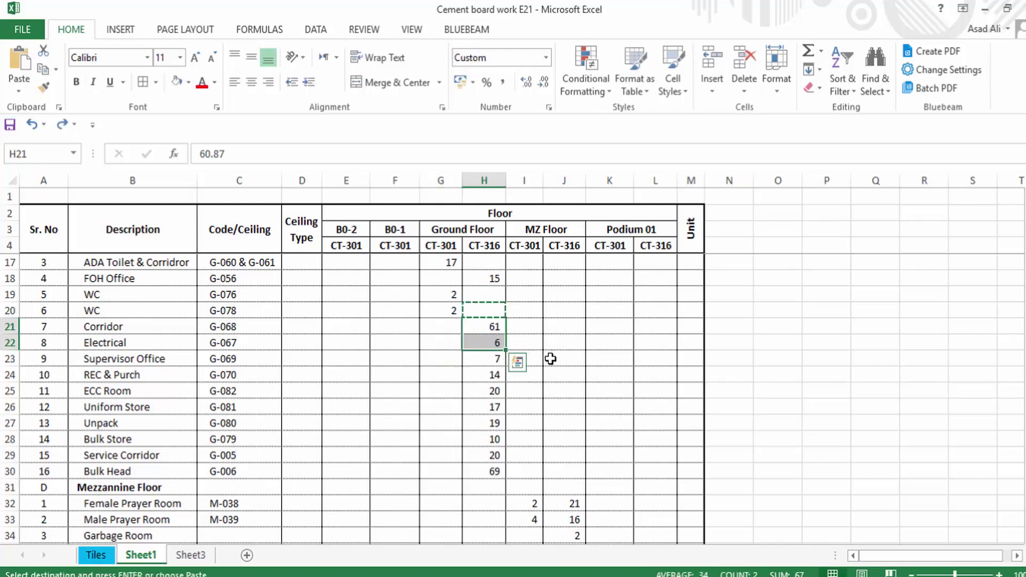
key("Escape")
left_click(548, 373)
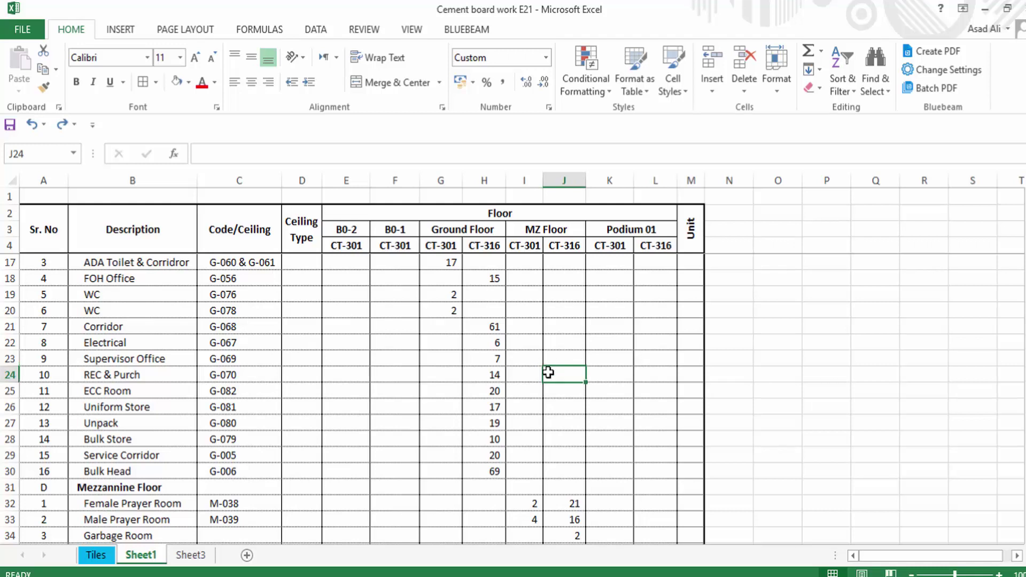
scroll(398, 340, "up", 1)
Step: Merge & Center A1:M1 and drag row 1 taller to hold a title
scroll(299, 294, "up", 3)
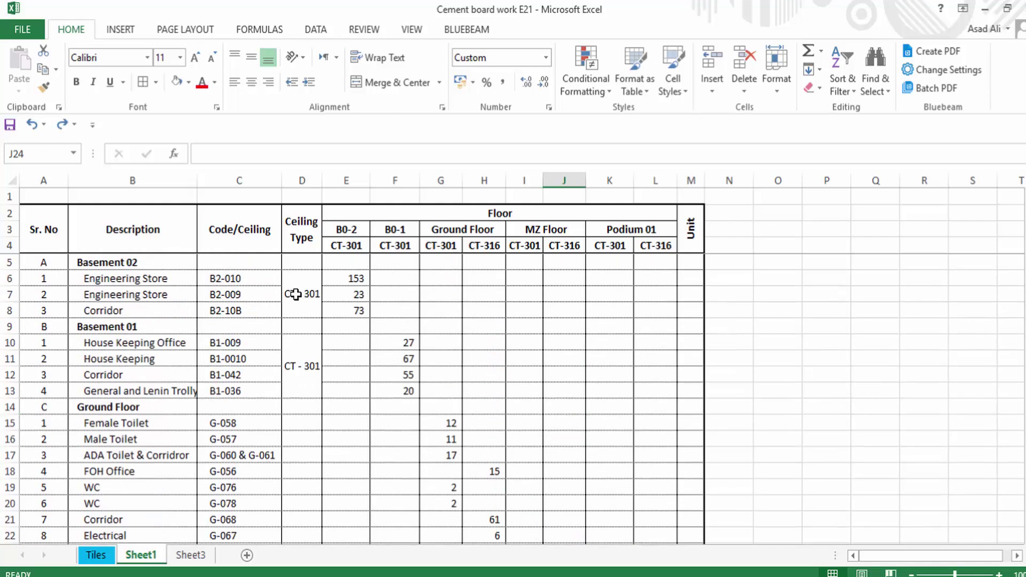
left_click(139, 285)
mouse_move(42, 197)
left_mouse_down()
mouse_move(683, 182)
mouse_move(665, 182)
left_mouse_up()
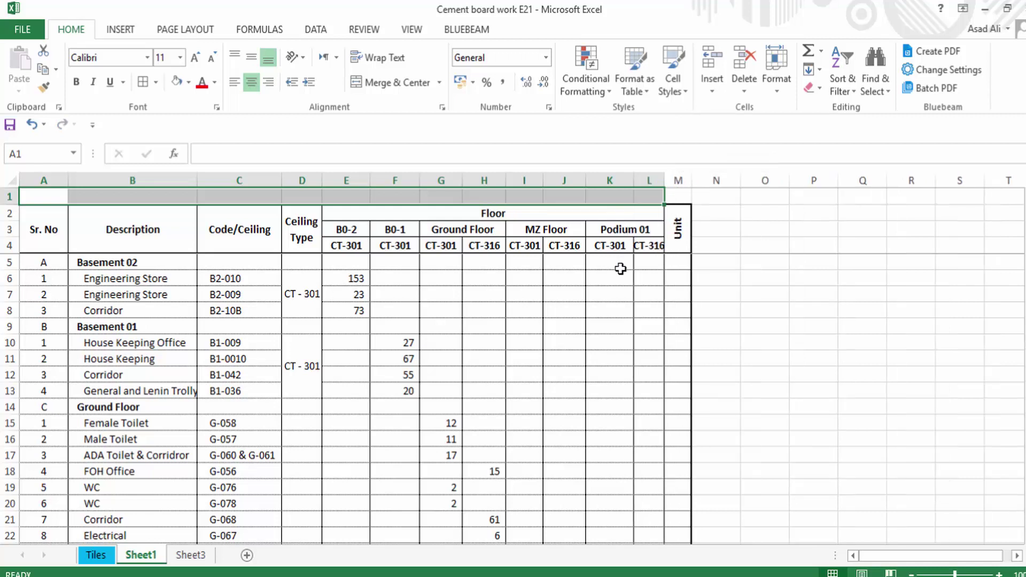
key("ctrl+z")
left_click_drag(59, 194, 690, 162)
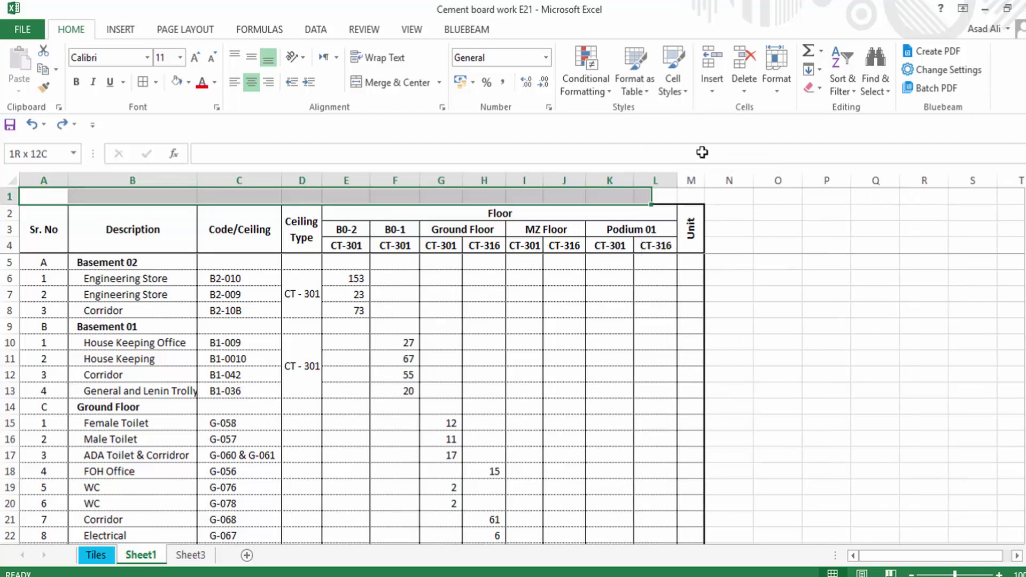
left_click(384, 83)
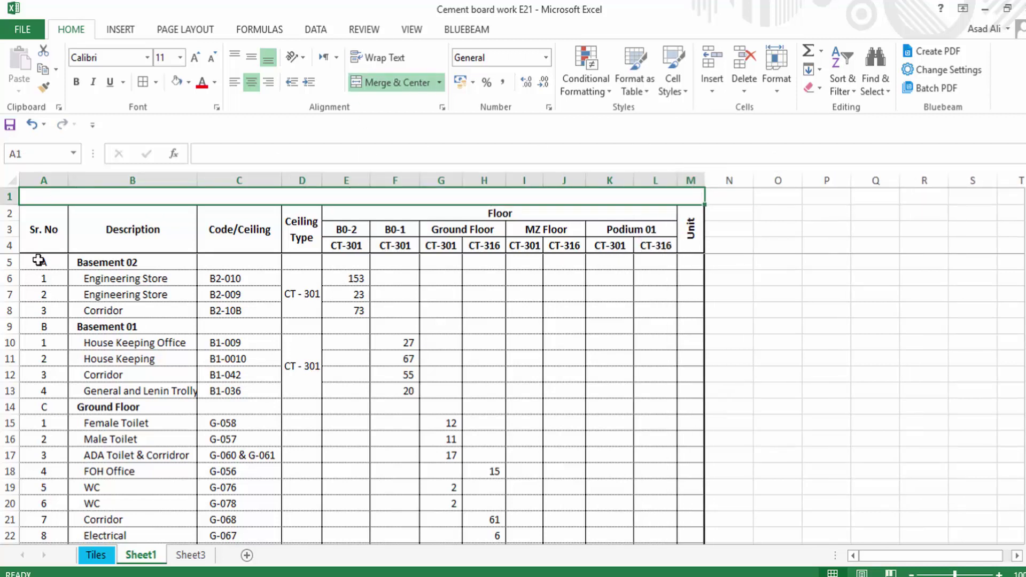
left_click_drag(7, 206, 7, 220)
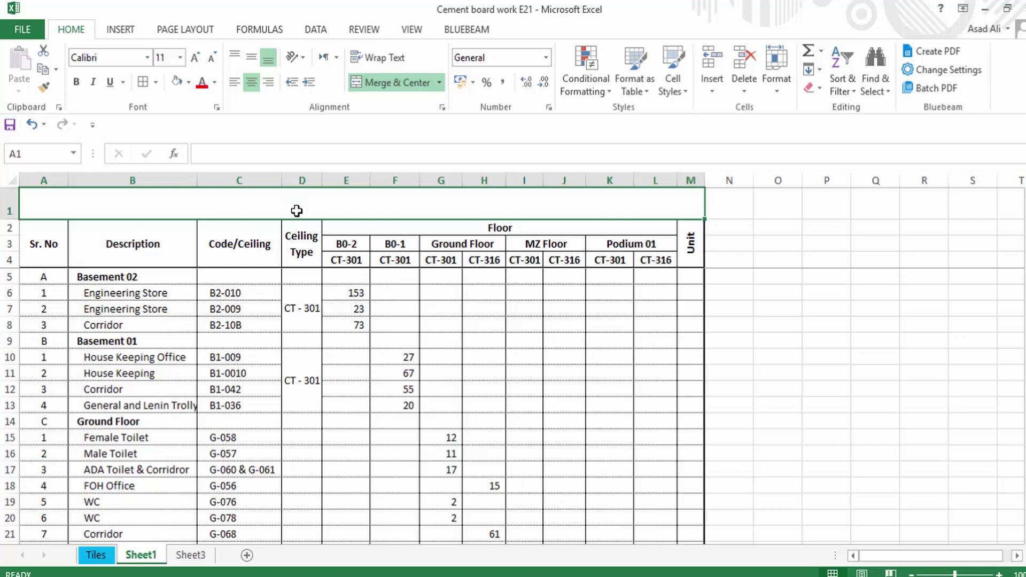
Step: Enter 'Ceiling Quantity For Podiums' in A1, bold it, centre it vertically, and size it to 18 pt
type("Ceiling ")
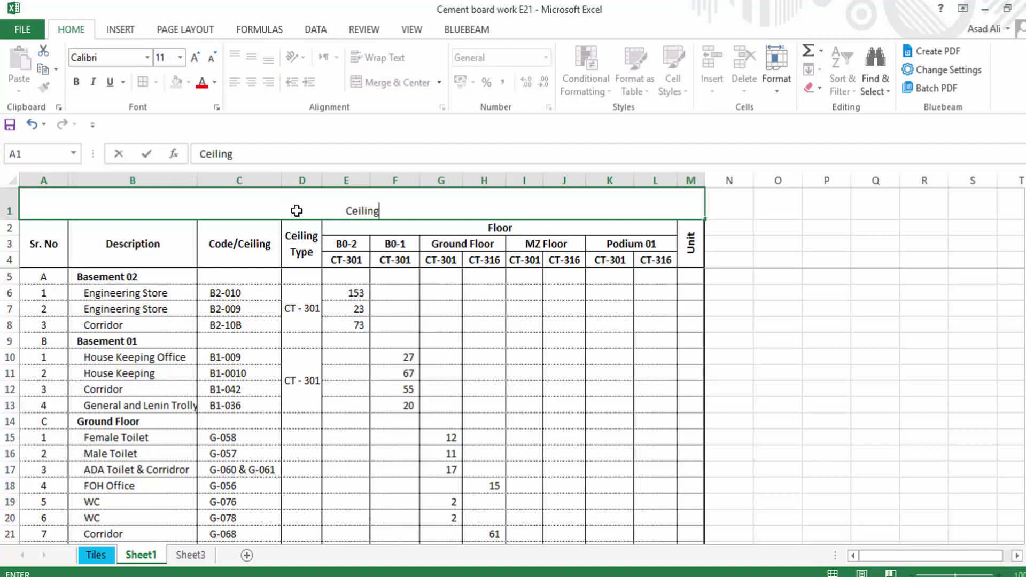
type("Qu")
type("antity ")
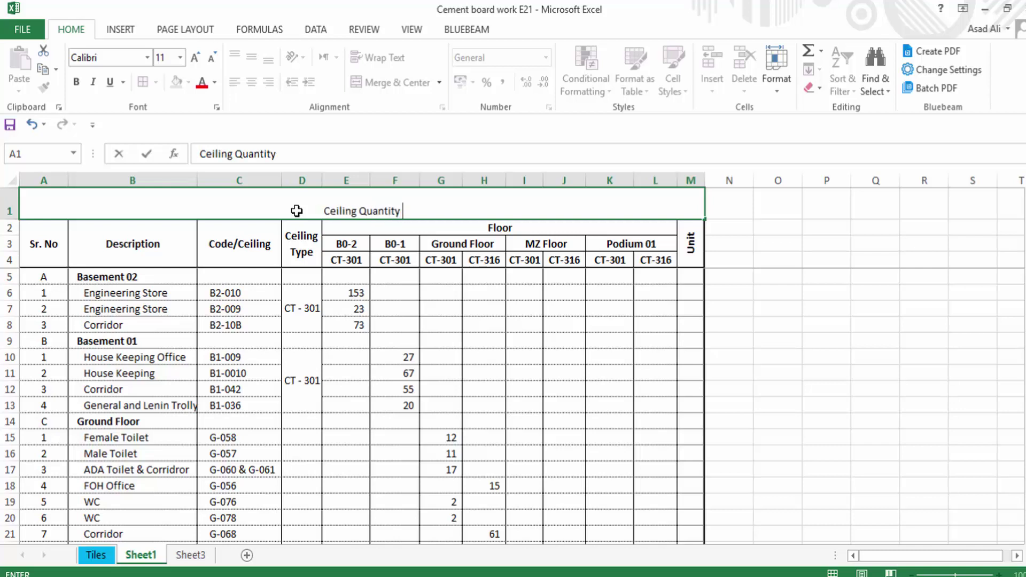
type("For Podi")
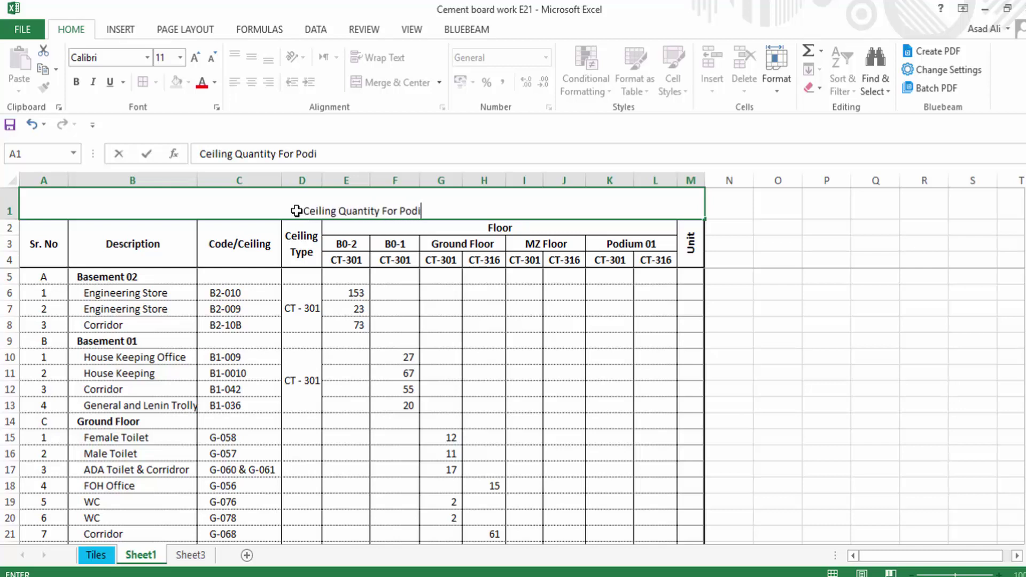
type("ums")
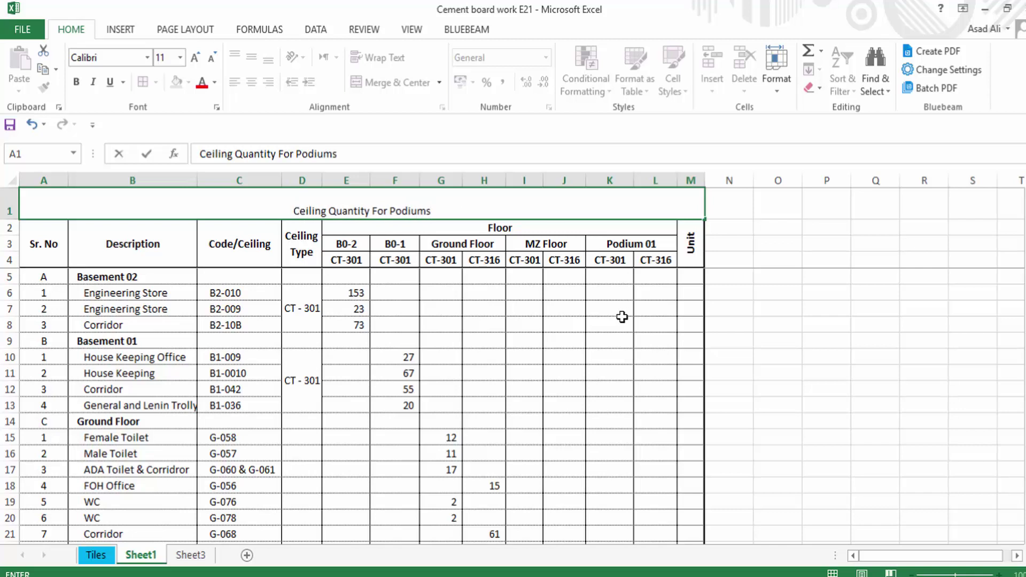
left_click(623, 317)
left_click(415, 202)
key("ctrl+b")
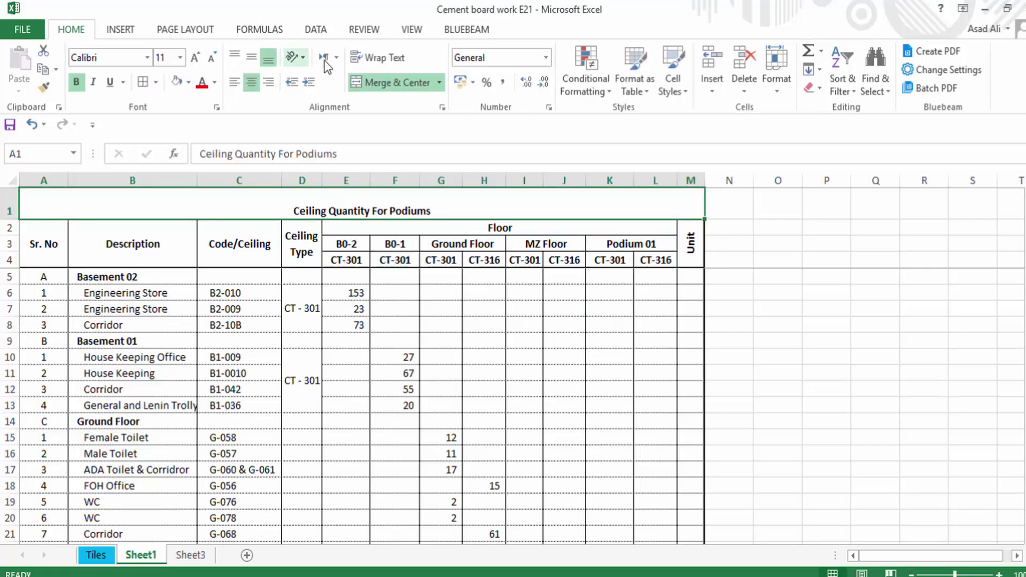
left_click(251, 57)
left_click(195, 57)
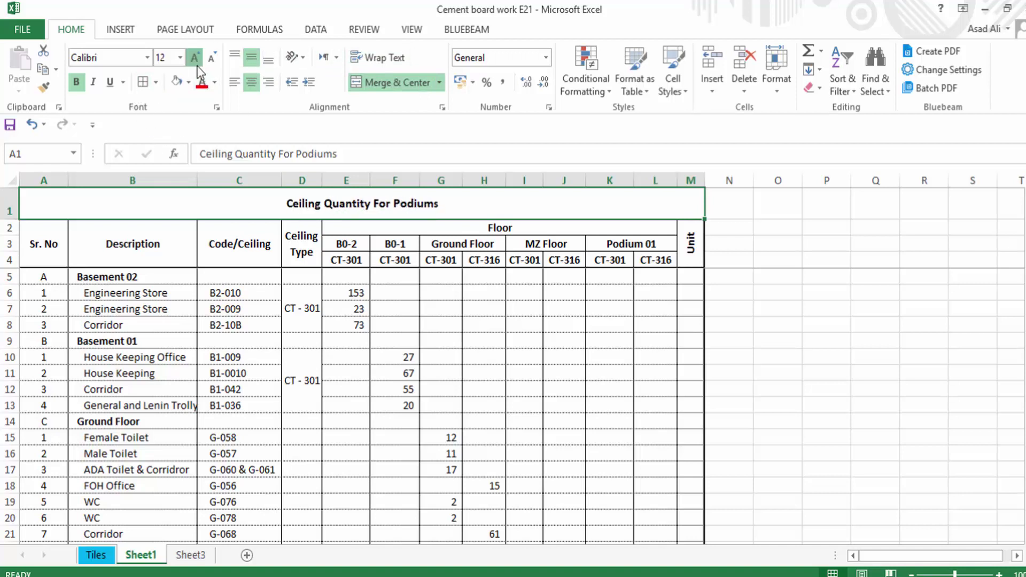
left_click(195, 57)
left_click(195, 57)
left_click(195, 57)
left_click(195, 57)
left_click(195, 57)
left_click(212, 57)
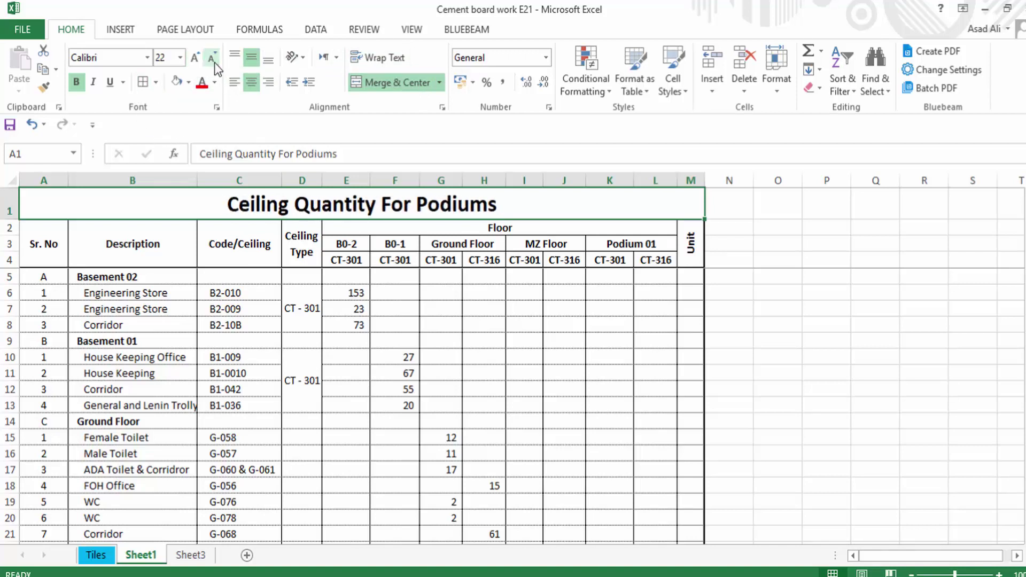
left_click(212, 57)
left_click(212, 57)
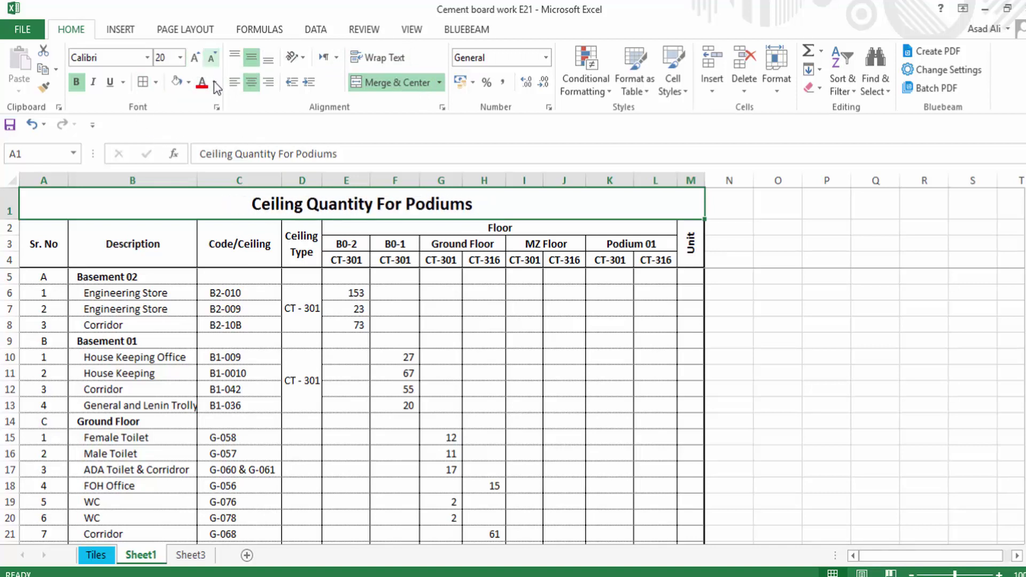
left_click(147, 58)
scroll(115, 139, "down", 10)
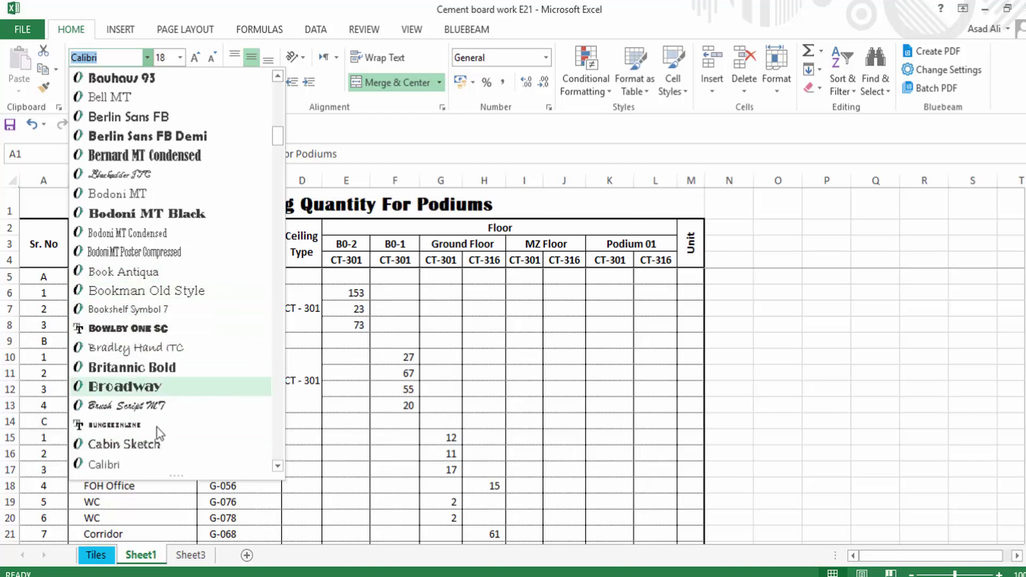
left_click(176, 463)
left_click(605, 348)
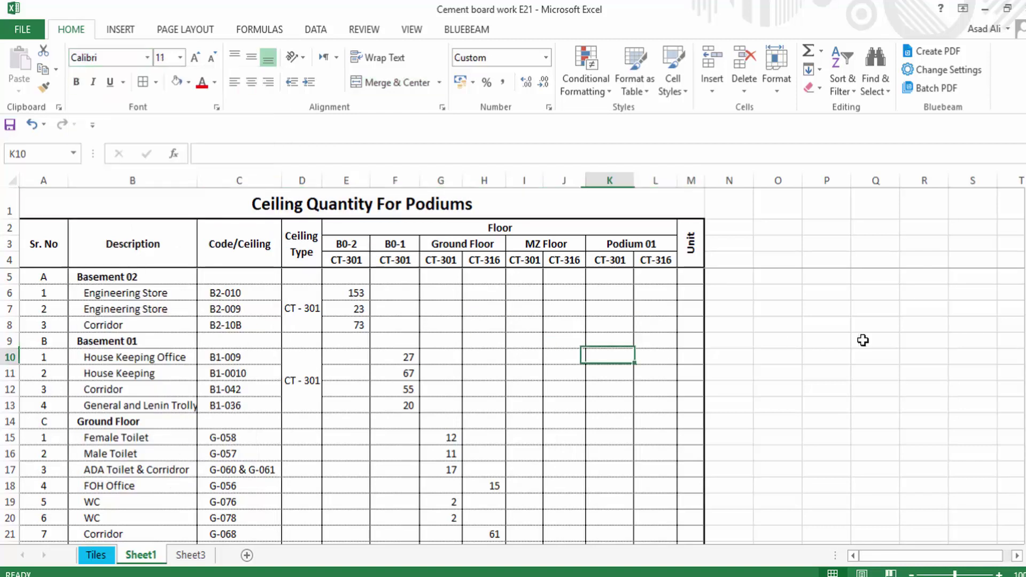
left_click(562, 310)
Step: Give the header rows A2:M4 a tan fill
left_click(441, 405)
left_click(346, 381)
left_click(153, 341)
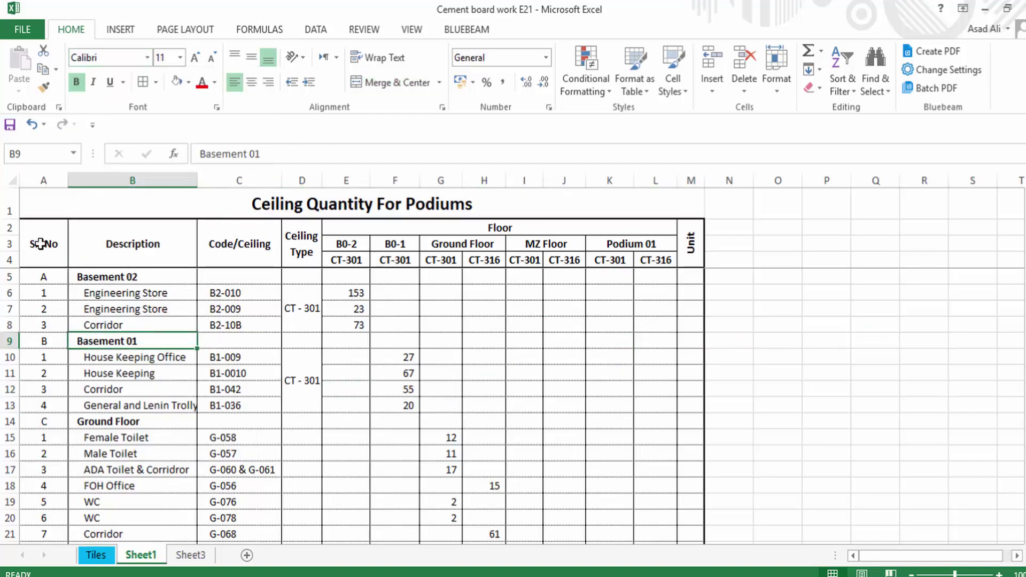
left_click_drag(41, 244, 579, 254)
left_click_drag(685, 254, 691, 254)
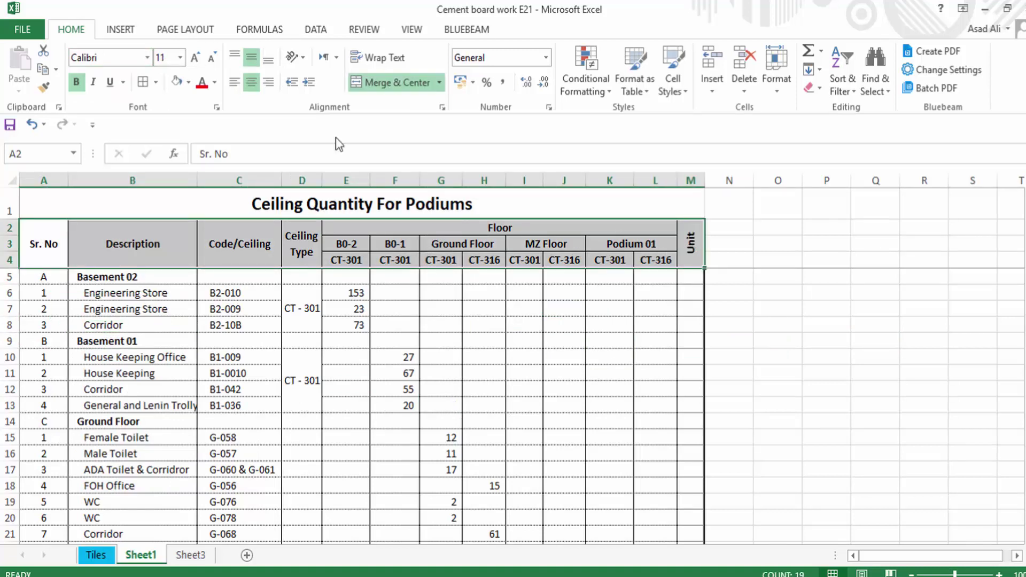
left_click(188, 82)
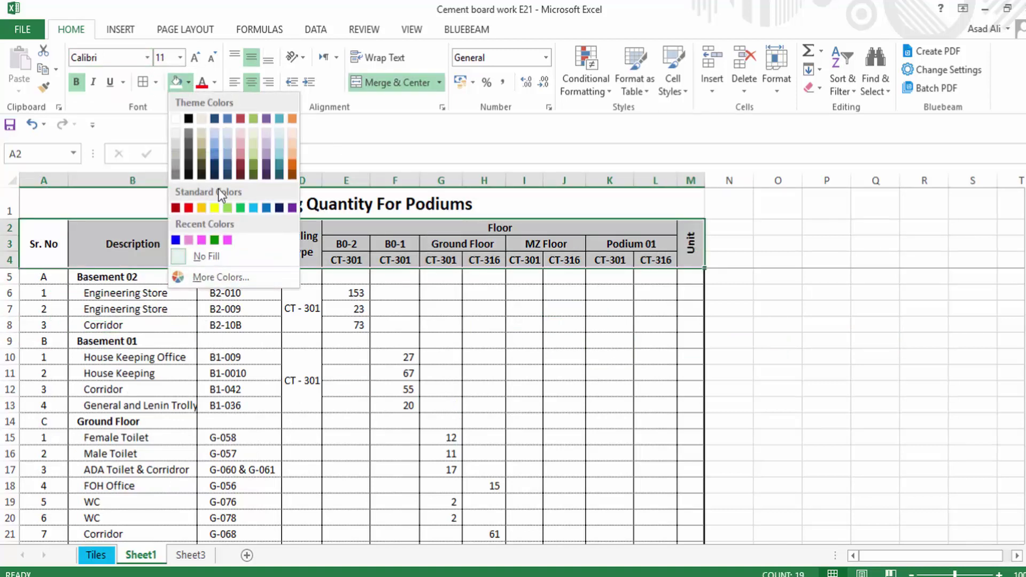
left_click(201, 143)
left_click(691, 390)
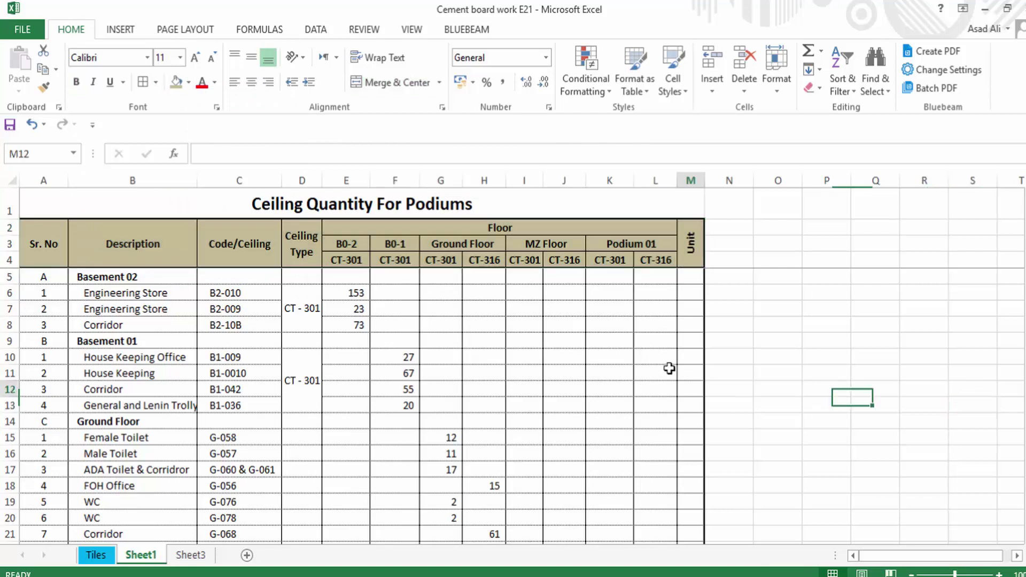
Step: Give the merged title row the same tan fill
left_click(196, 205)
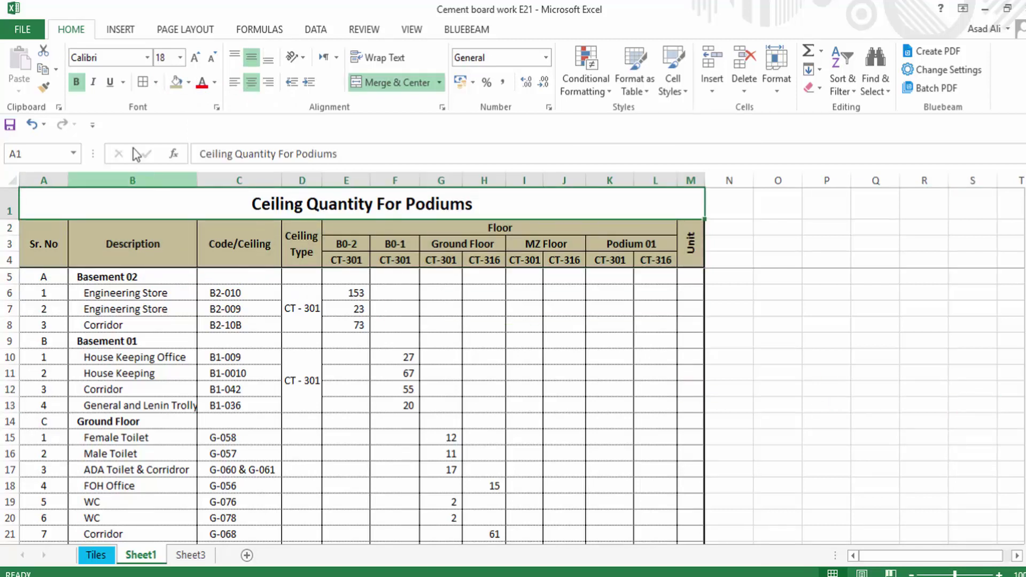
left_click(188, 83)
left_click(201, 132)
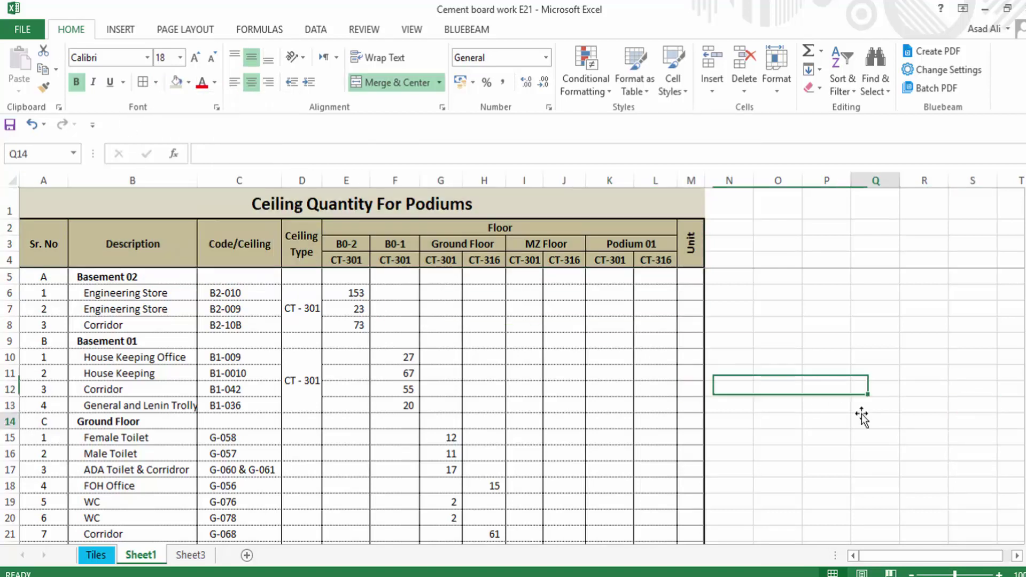
left_click(729, 405)
Step: Put a thin solid outline border around the merged title cell
left_click(312, 213)
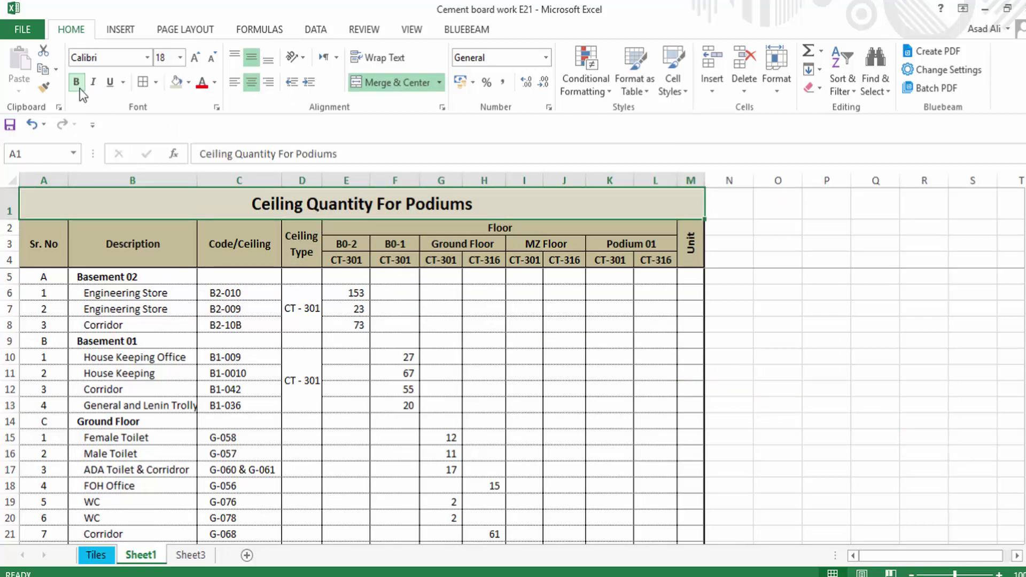
key("ctrl+1")
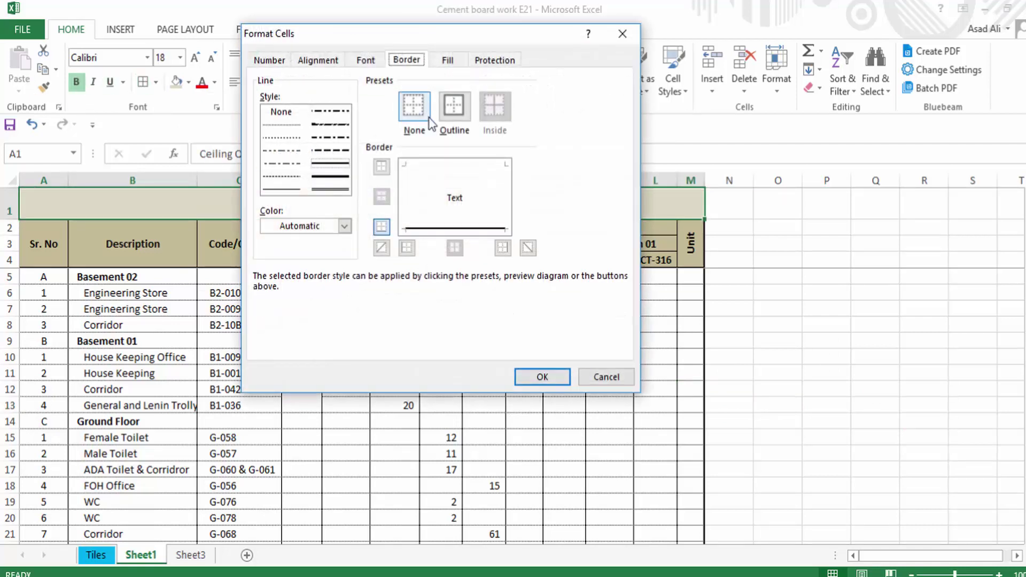
left_click(284, 190)
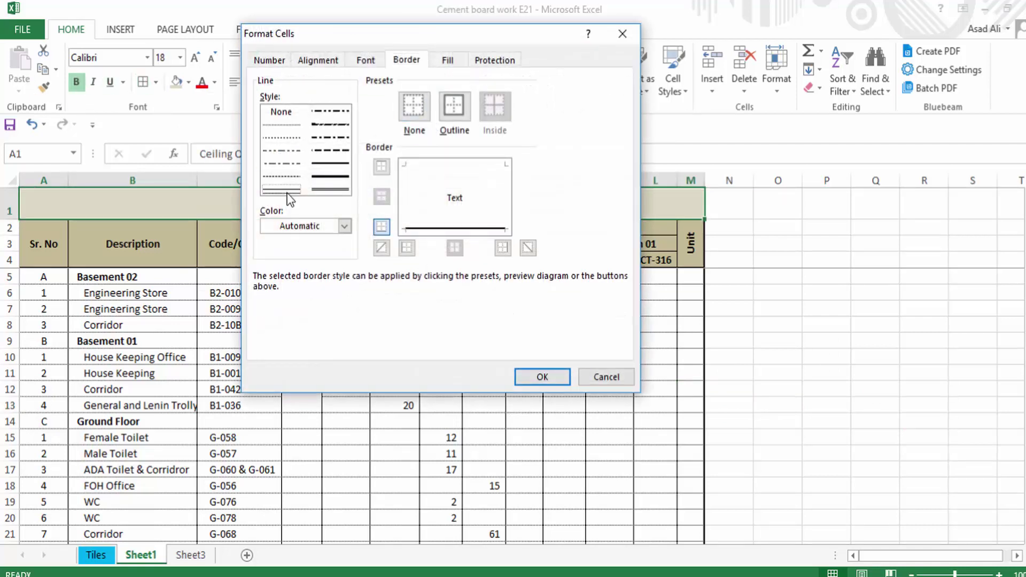
left_click(456, 124)
left_click(528, 376)
left_click(855, 309)
left_click(738, 309)
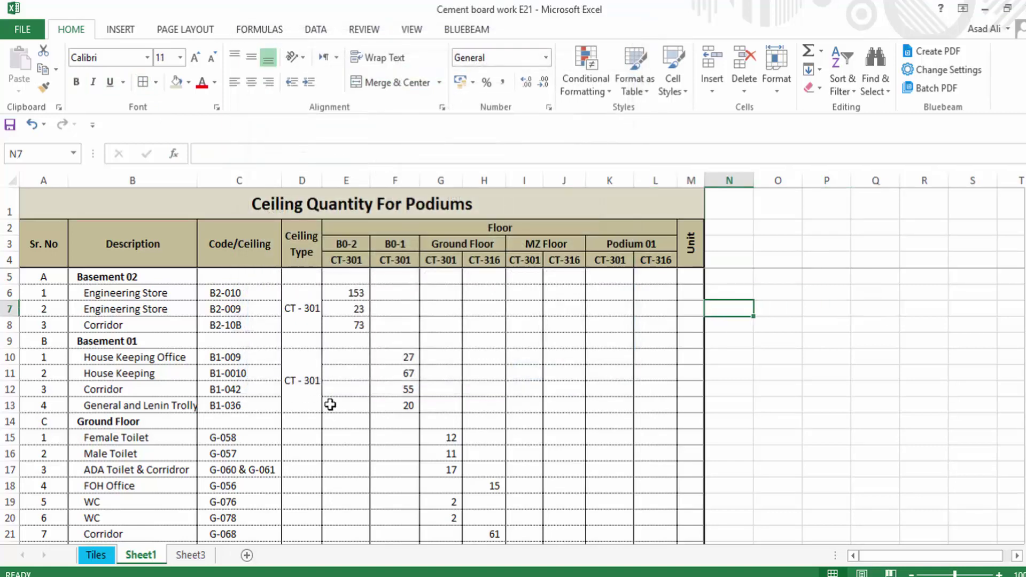
Step: Check the Grand Total formula in E66, then select the whole Grand Total row 66
scroll(340, 428, "down", 6)
scroll(368, 473, "down", 4)
scroll(384, 474, "down", 8)
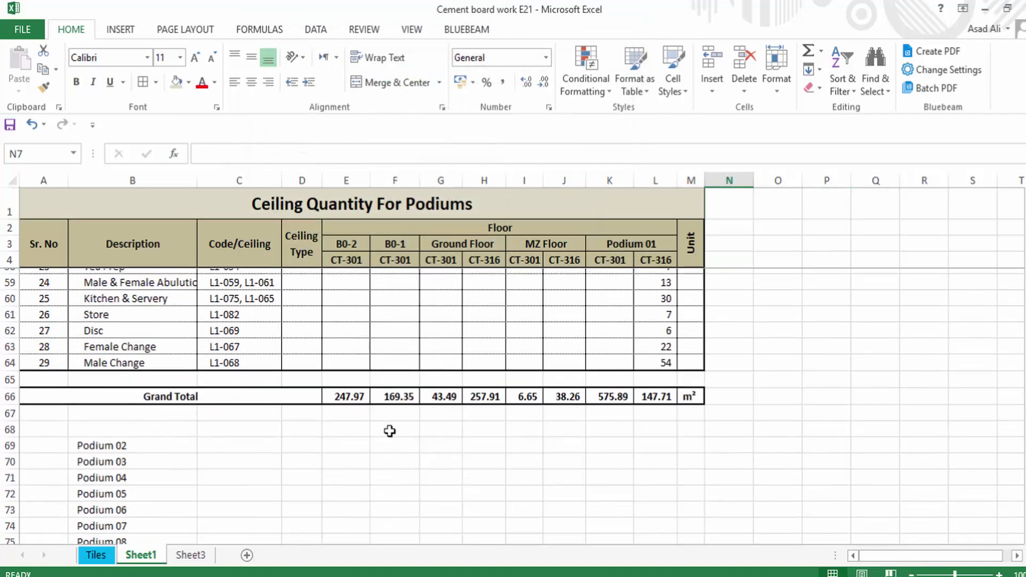
scroll(390, 428, "up", 2)
double_click(355, 487)
key("Return")
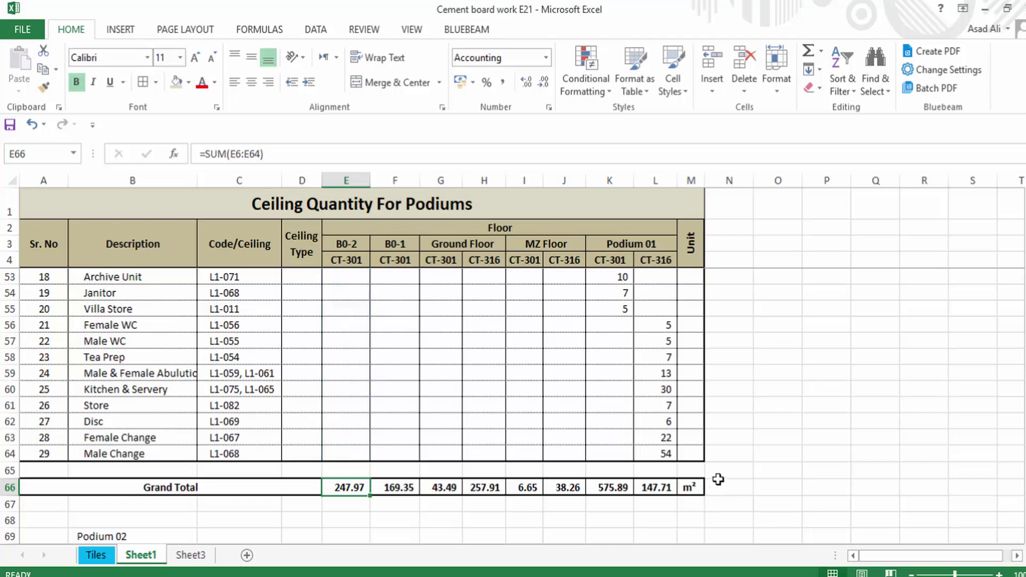
left_click(717, 484)
left_click(484, 520)
left_click(160, 502)
left_click(524, 536)
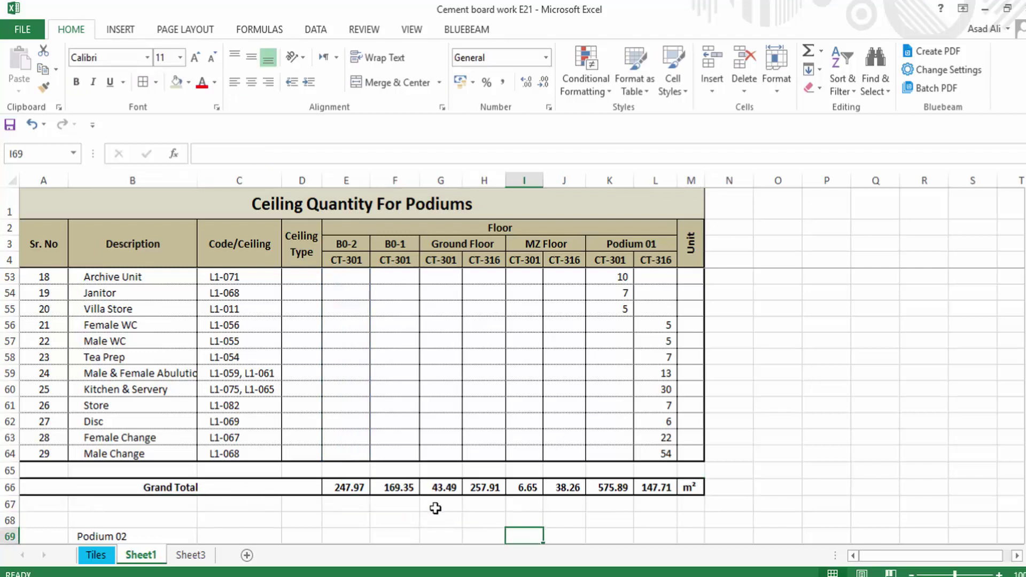
scroll(385, 488, "down", 2)
scroll(390, 489, "down", 1)
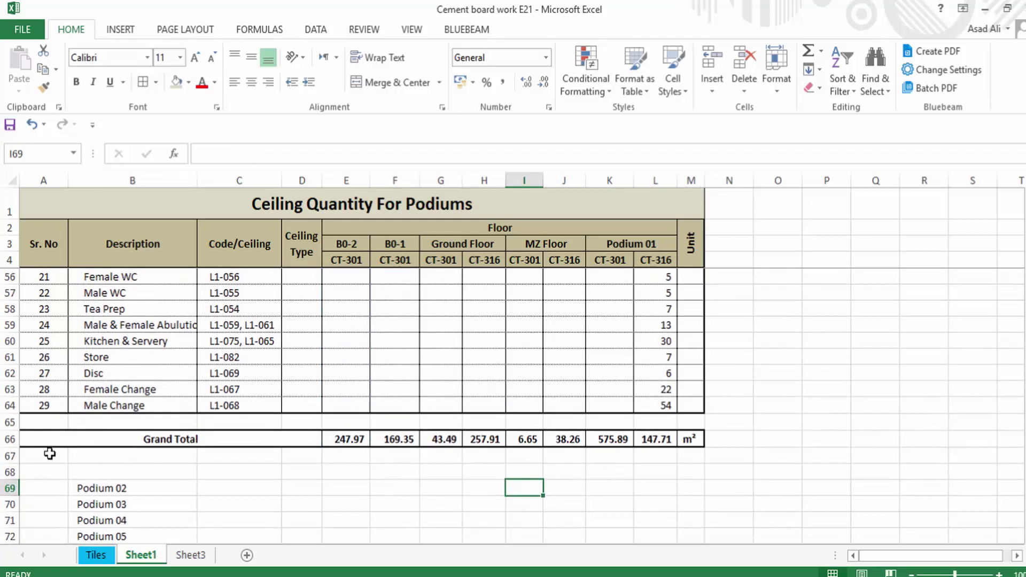
left_click_drag(50, 439, 685, 436)
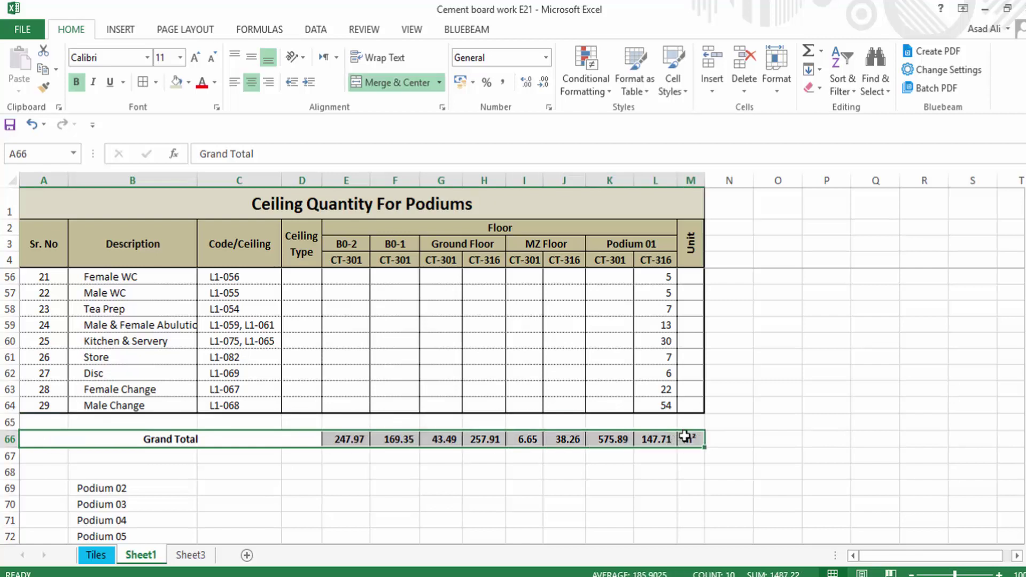
Step: Copy the Grand Total row 66 into row 68
key("ctrl+c")
left_click(43, 473)
key("ctrl+v")
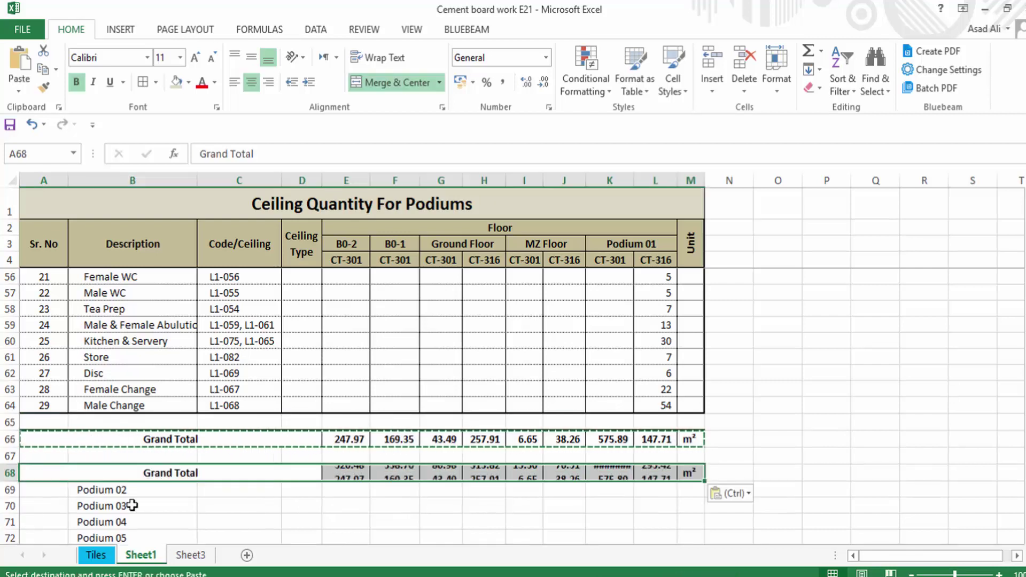
key("Escape")
Step: Rename the label in A66 from Grand Total to Sub Total
left_click(184, 440)
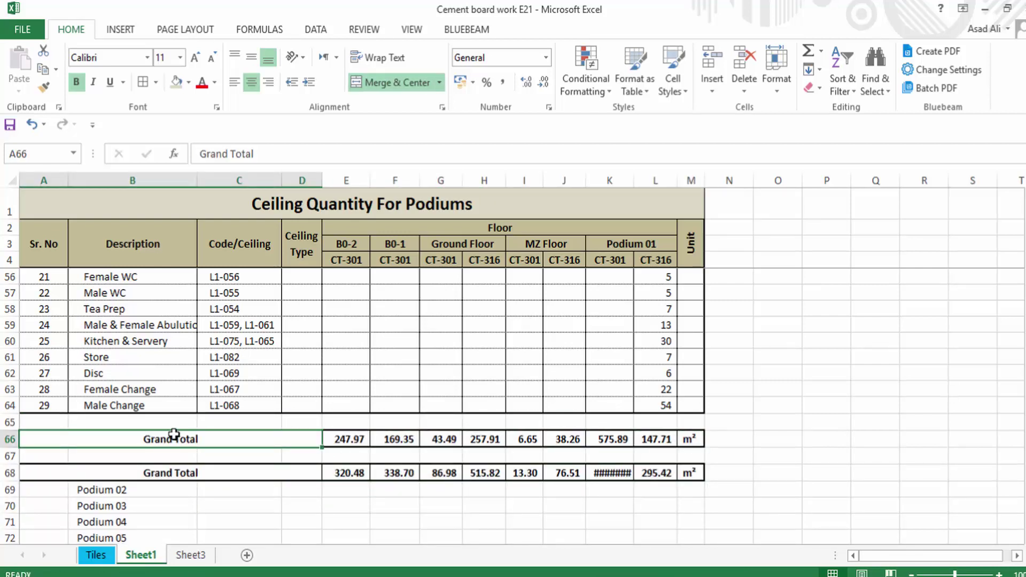
double_click(176, 439)
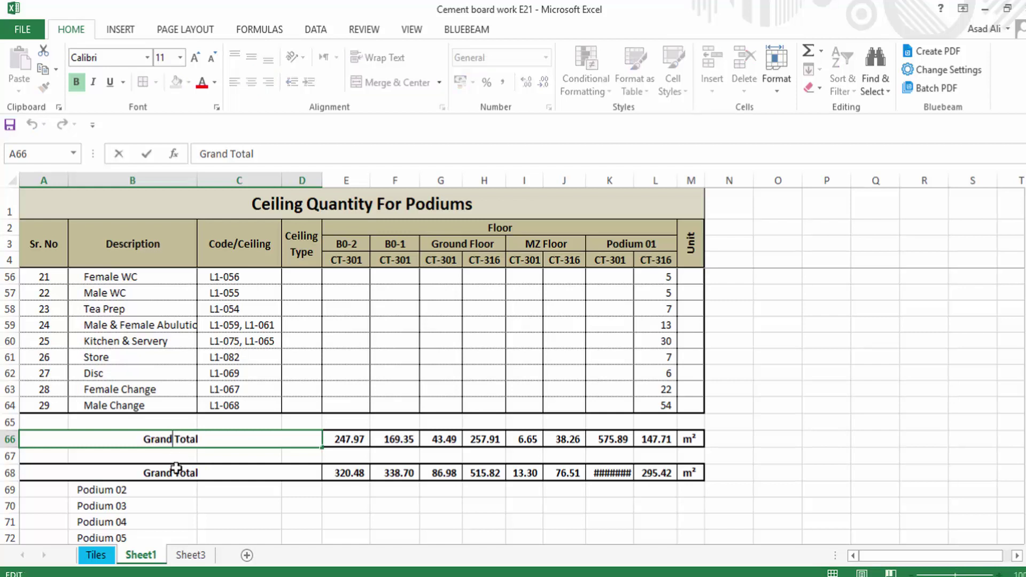
key("BackSpace")
key("BackSpace")
key("BackSpace")
key("BackSpace")
key("BackSpace")
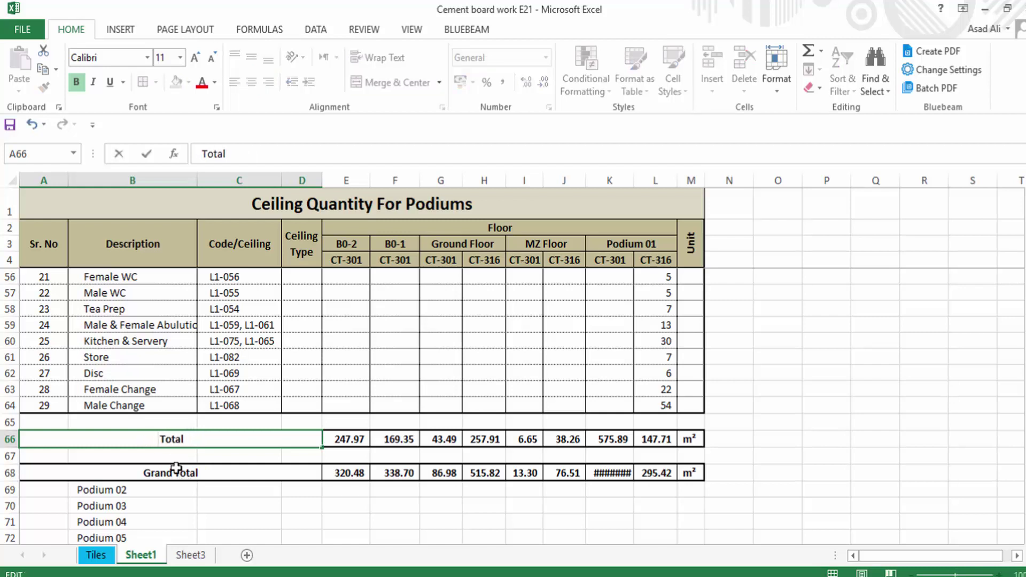
type("Sub")
key("BackSpace")
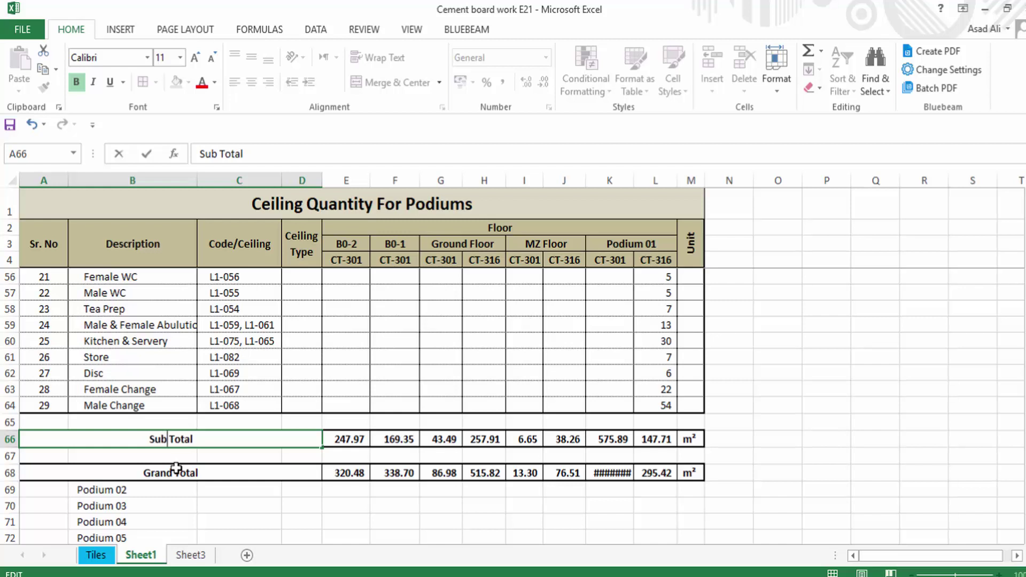
left_click(356, 507)
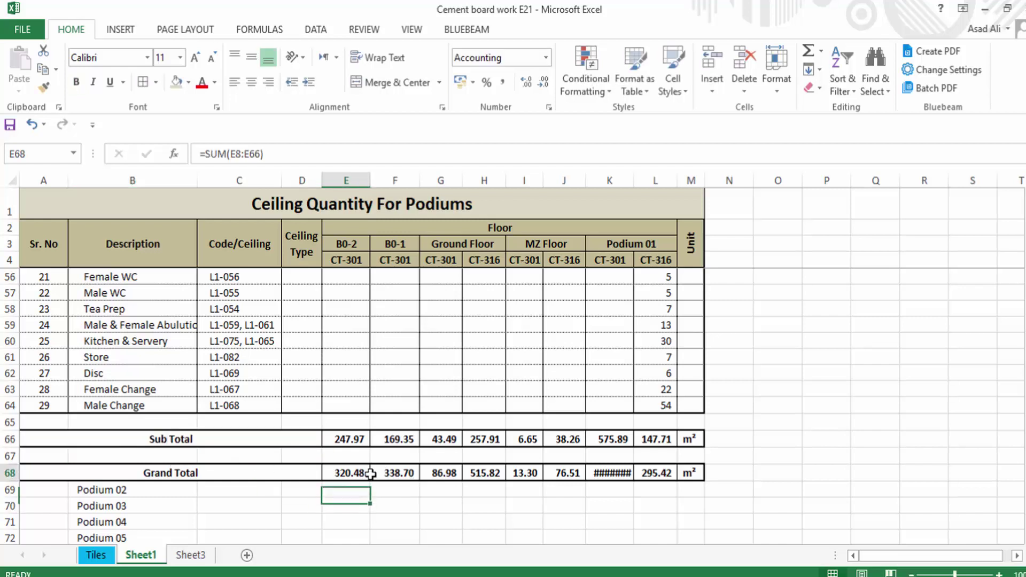
Step: Merge Grand Total cells E68 through M68 into one cell, keeping only the first value
left_click_drag(350, 473, 690, 473)
left_click(690, 473)
left_click(600, 510)
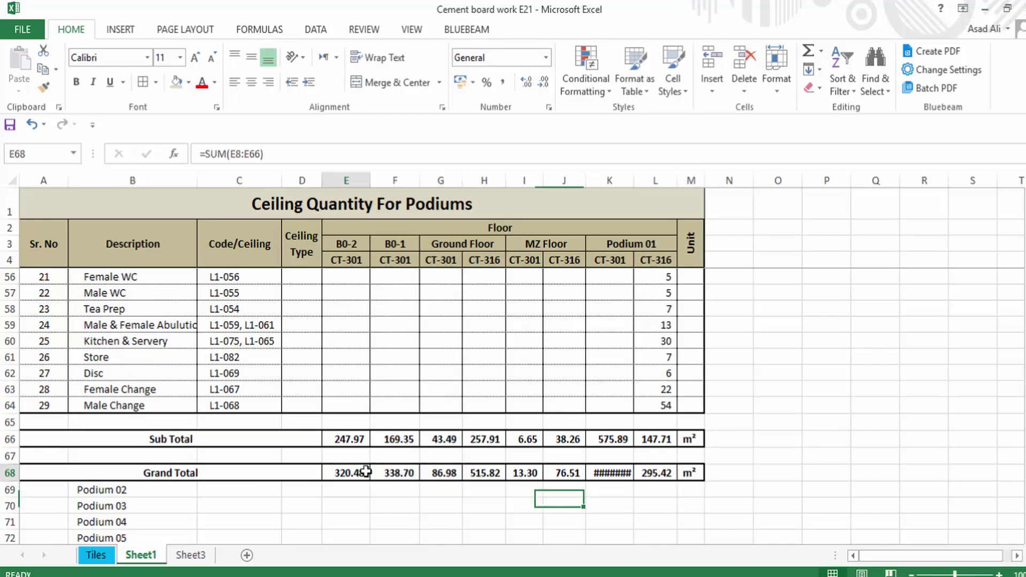
left_click_drag(367, 473, 556, 474)
left_click_drag(657, 473, 690, 473)
left_click(690, 473)
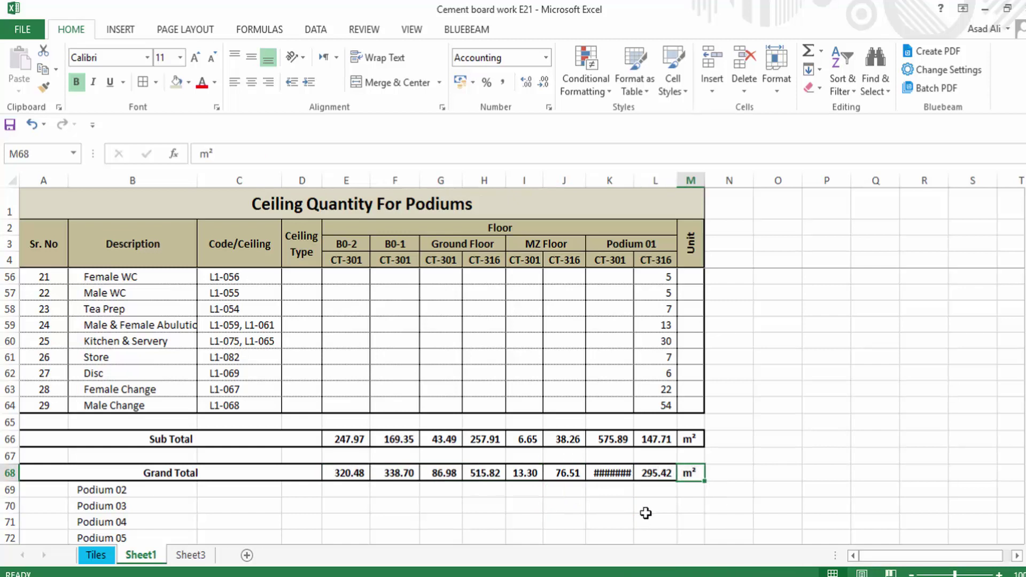
left_click(464, 526)
left_click_drag(350, 473, 689, 473)
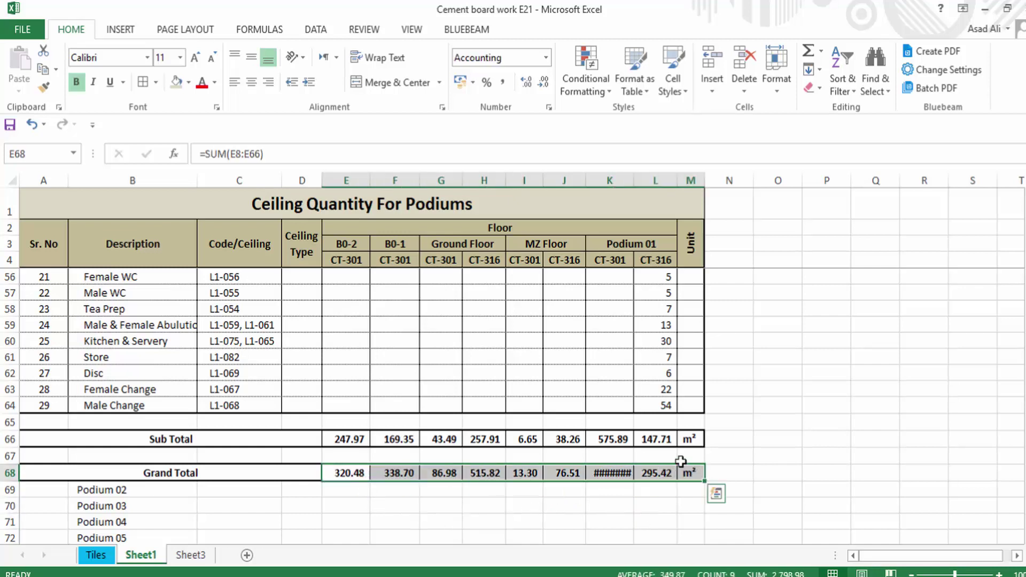
left_click(390, 82)
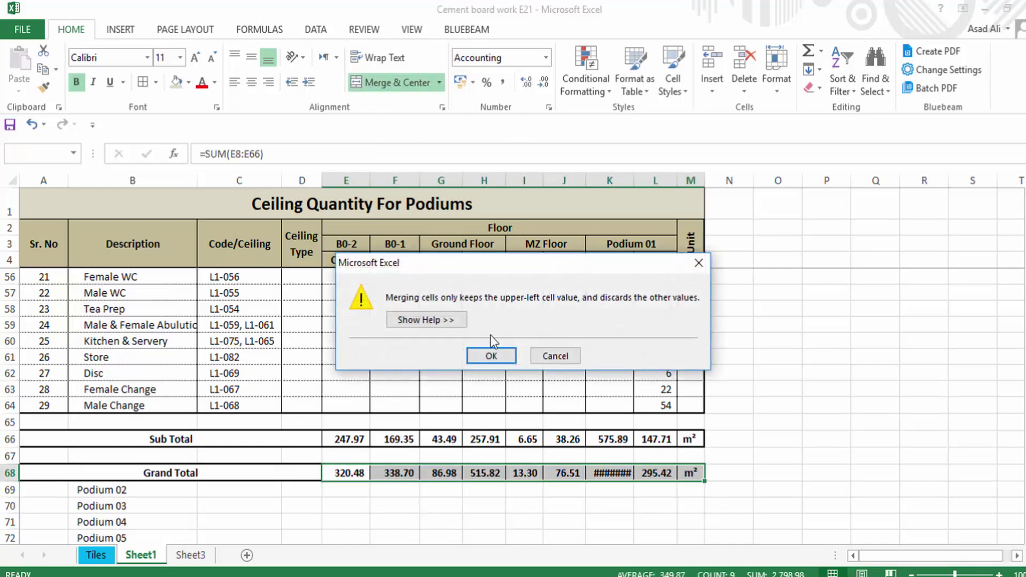
left_click(492, 355)
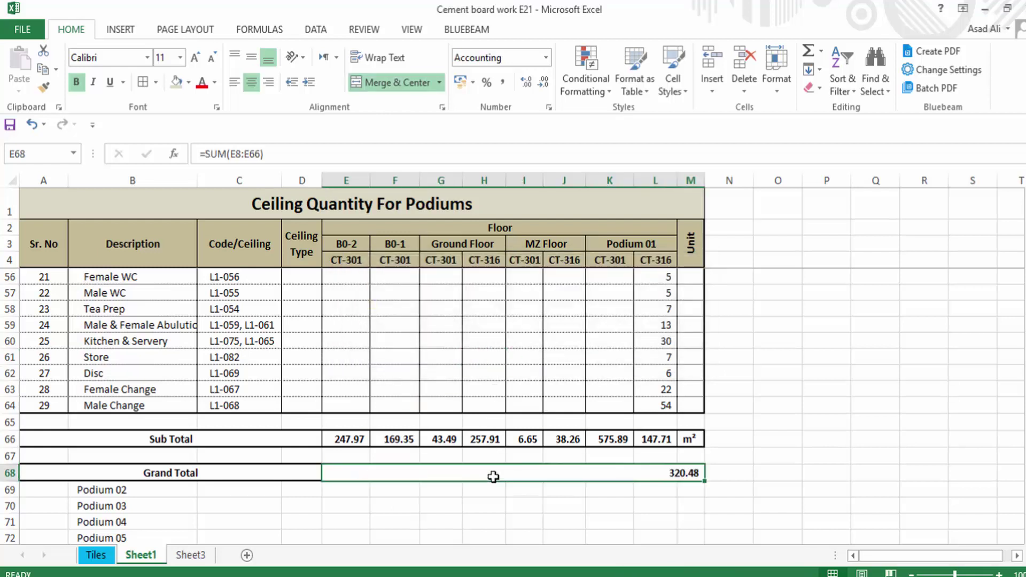
Step: Change the merged Grand Total's SUM to cover the Sub Total row through column L
key("alt+p")
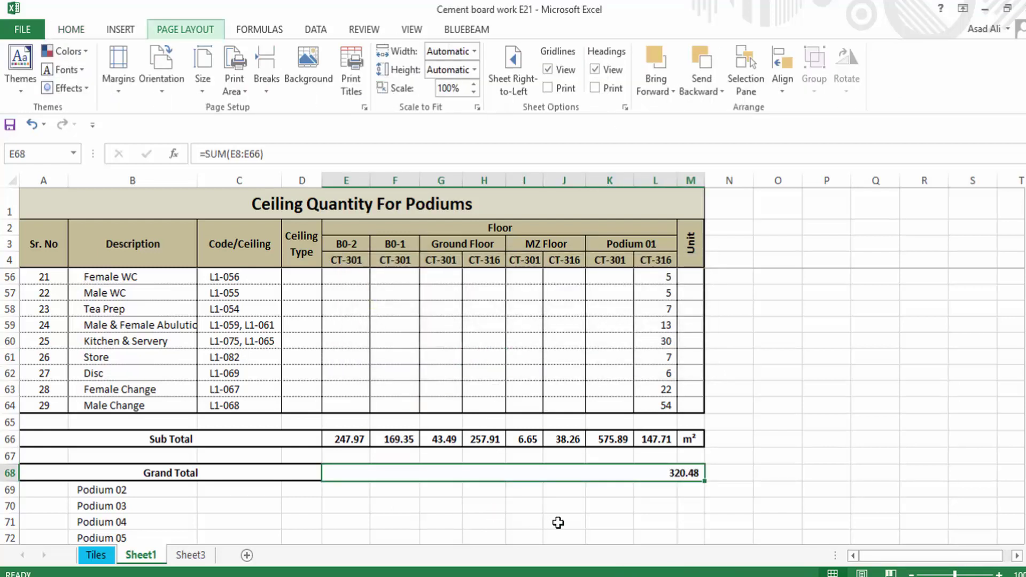
left_click(557, 522)
left_click(435, 468)
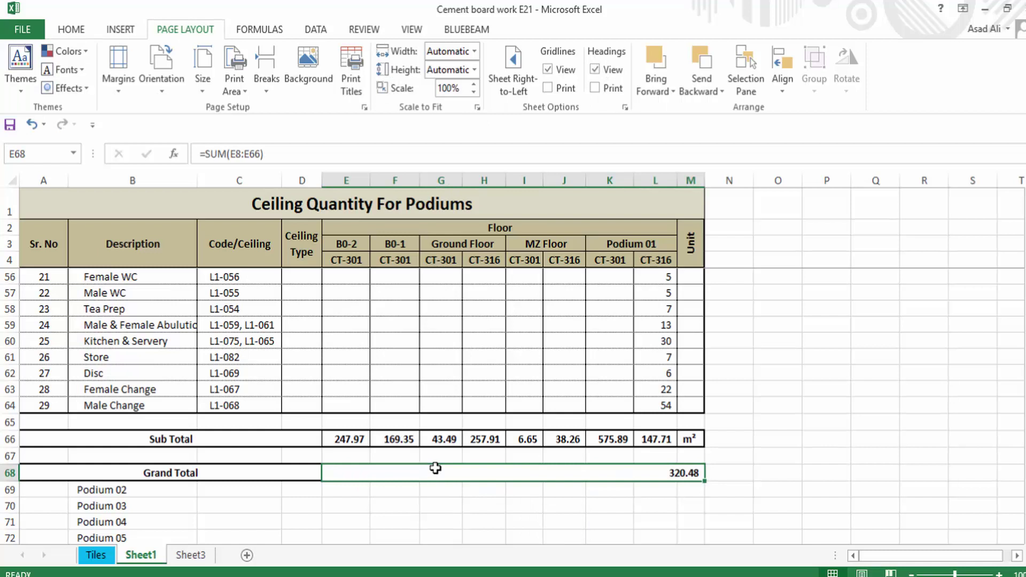
double_click(436, 468)
key("Up")
key("Up")
left_click_drag(373, 439, 675, 431)
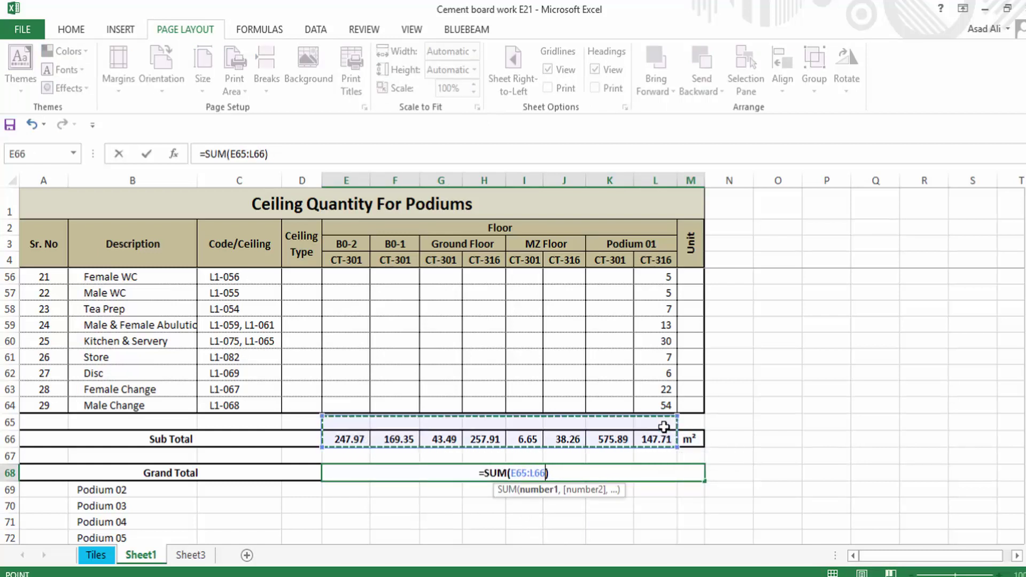
key("Return")
Step: Center the Grand Total vertically and check More Borders without applying changes
left_click(672, 470)
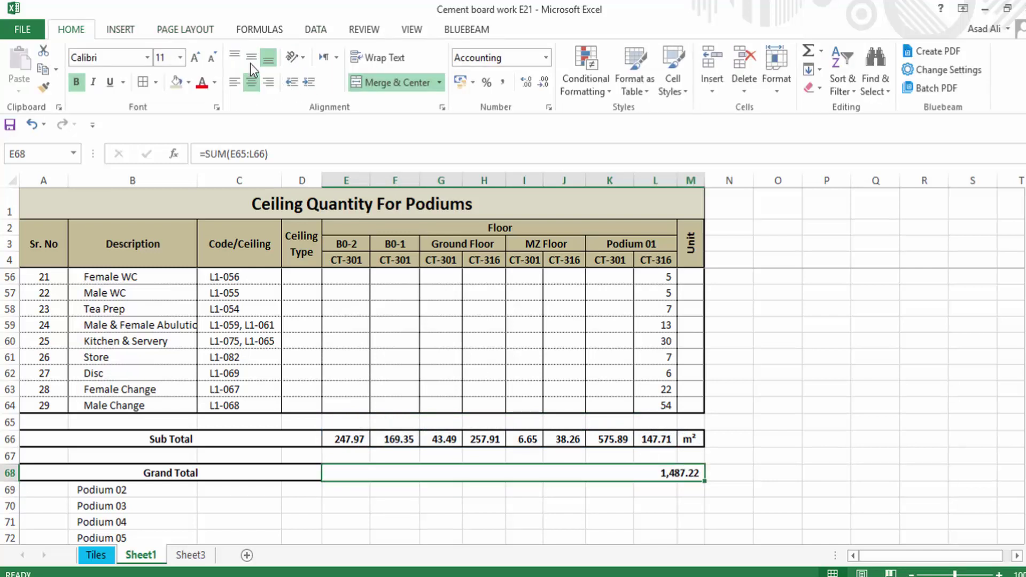
left_click(251, 63)
left_click(575, 478)
left_click(155, 82)
left_click(304, 287)
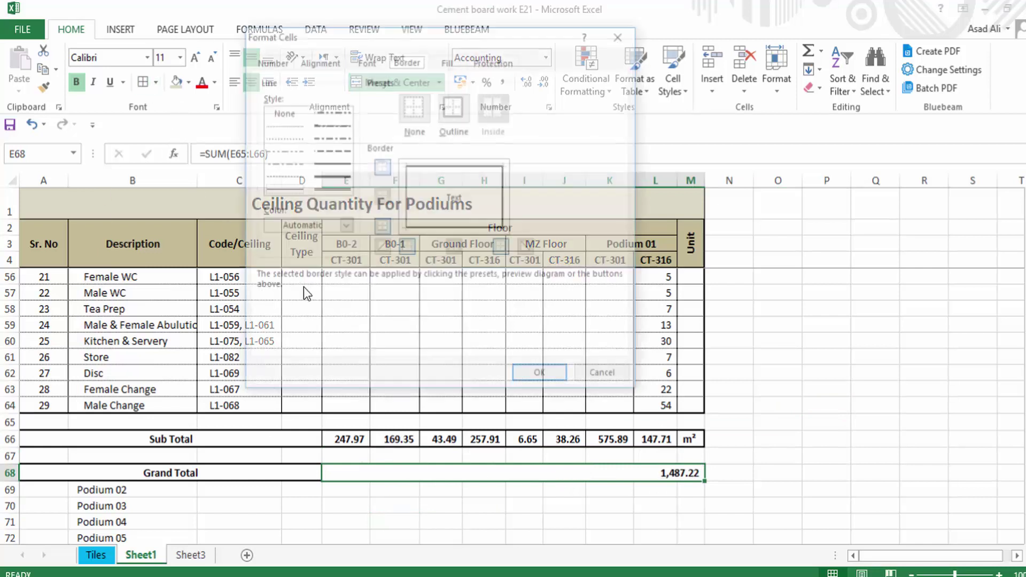
left_click(624, 36)
Step: Undo the merge to restore the per-column Grand Total values in row 68
left_click(550, 505)
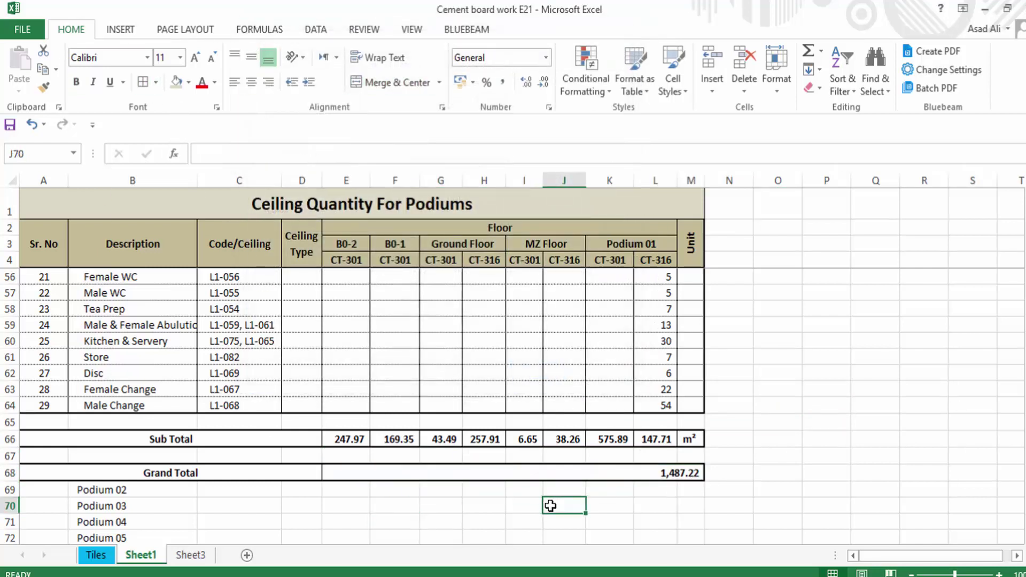
key("ctrl+z")
left_click(621, 492)
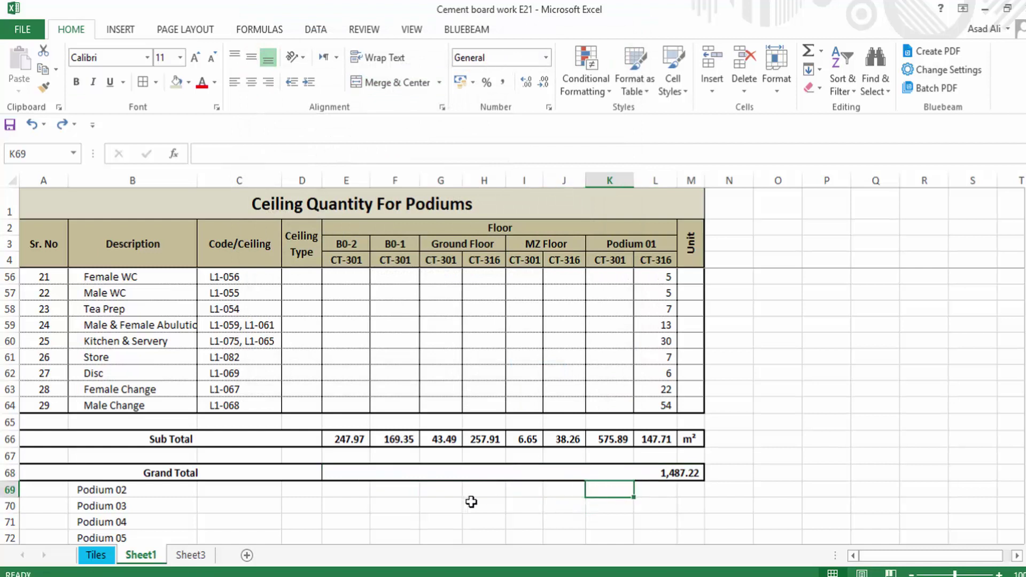
key("ctrl+z")
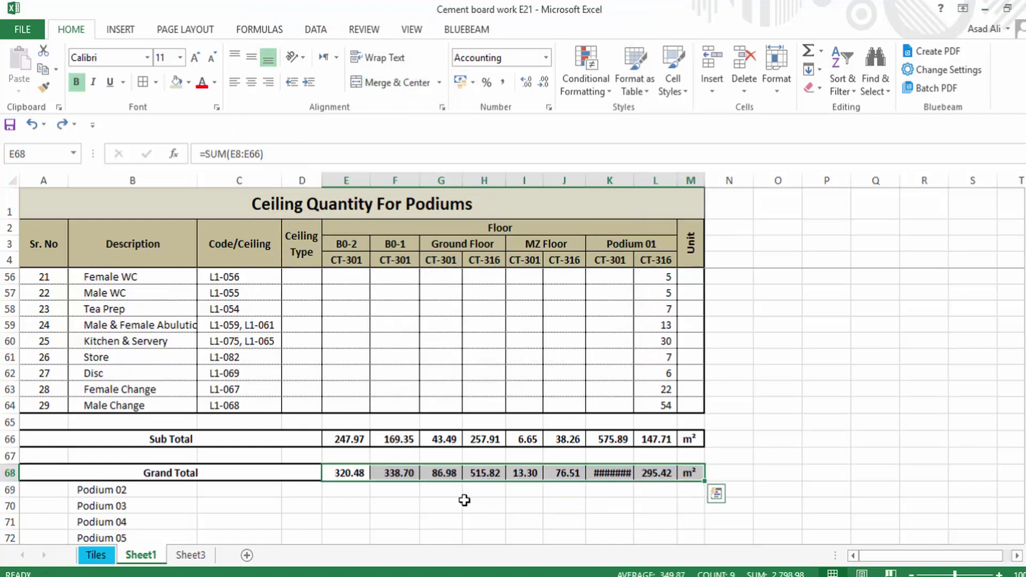
left_click(374, 506)
scroll(460, 440, "up", 1)
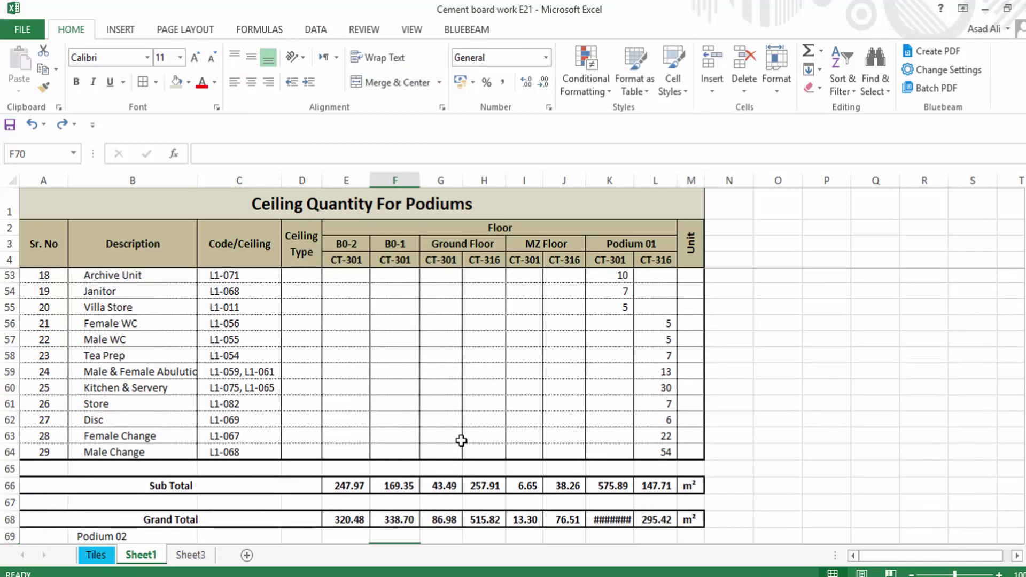
scroll(435, 415, "down", 1)
Step: Merge the Grand Total cells E68:F68, keeping only the upper-left value
left_click_drag(364, 478, 398, 474)
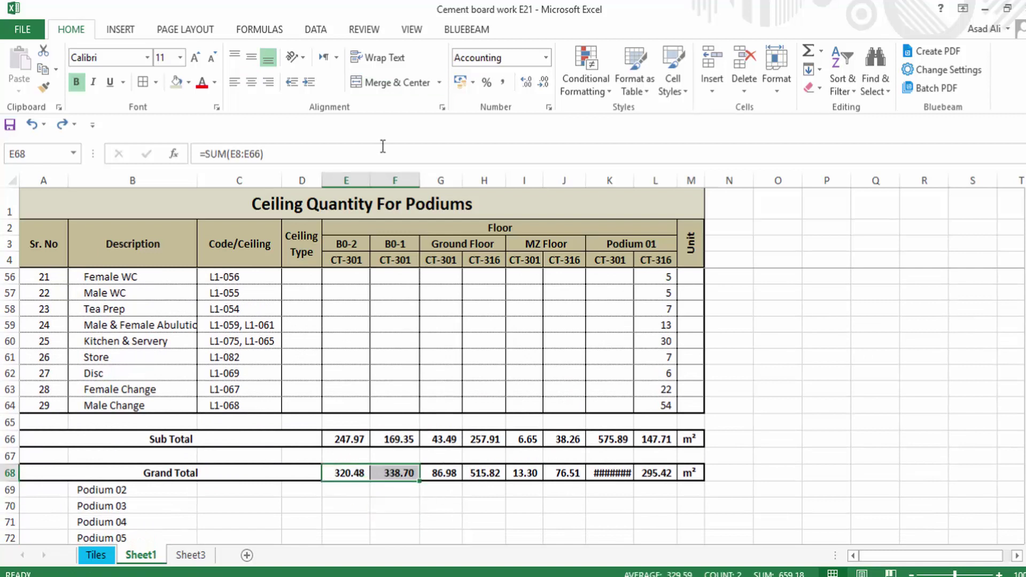
left_click(393, 83)
left_click(489, 356)
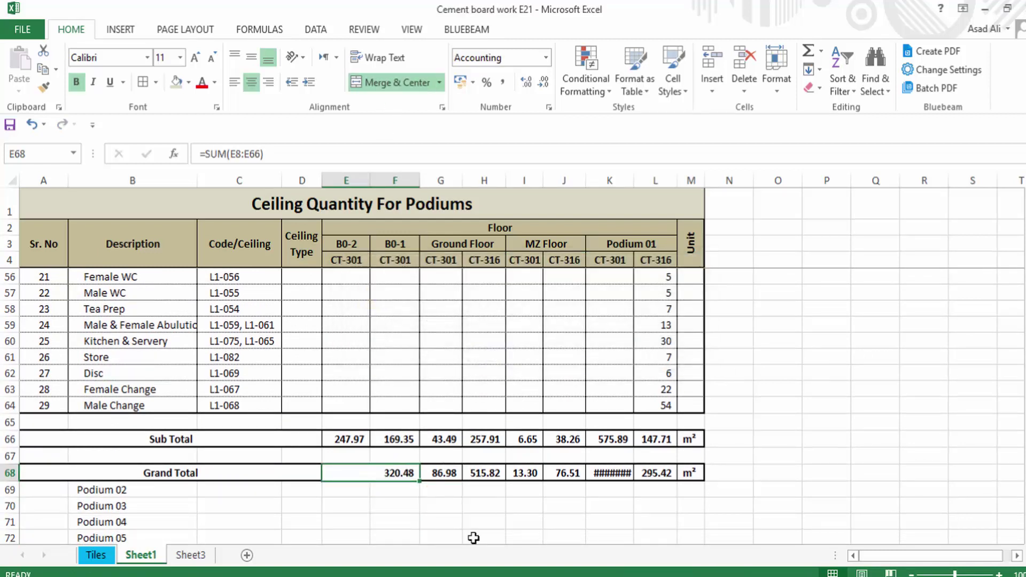
Step: Clear the Grand Total values from E68 through L68, leaving the m² unit
left_click(685, 492)
left_click(450, 475)
left_click_drag(450, 474, 666, 473)
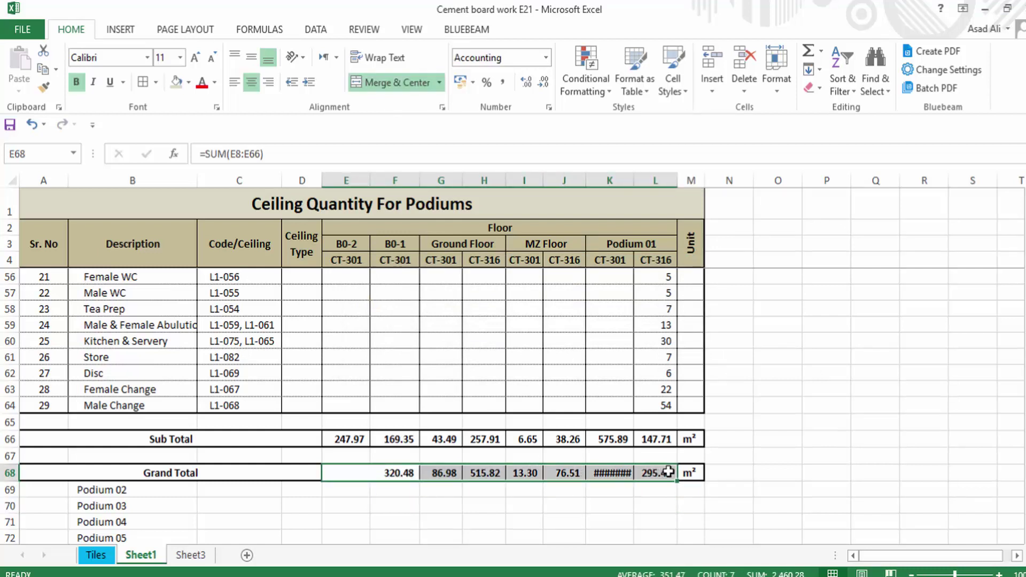
key("Delete")
left_click(655, 505)
left_click(398, 506)
Step: Enter =E66+F66+G66+I66+K66 in merged E68 so the Grand Total shows 1,043.35
left_click(485, 438)
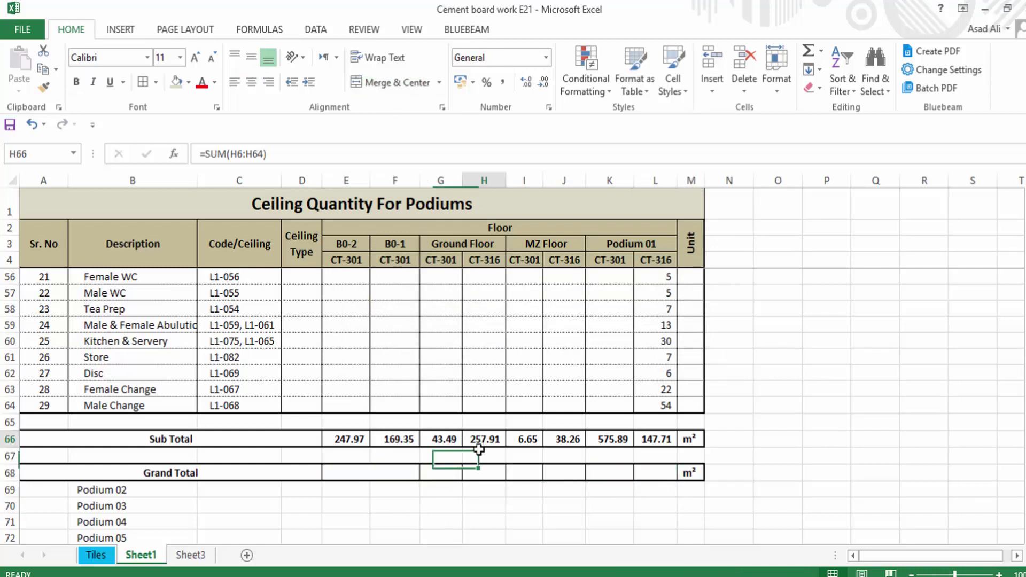
left_click(377, 473)
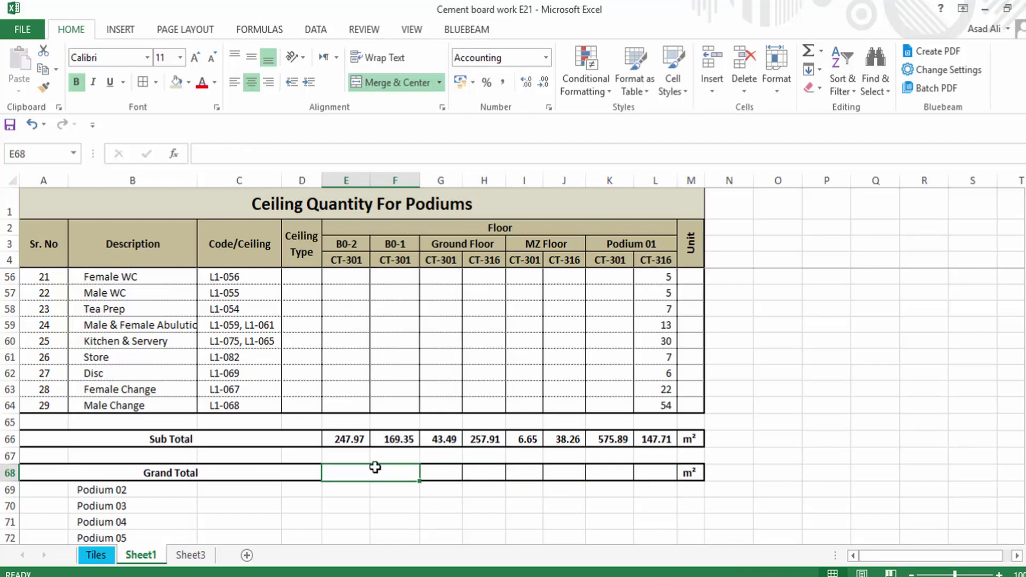
type("=")
left_click(356, 438)
type("+")
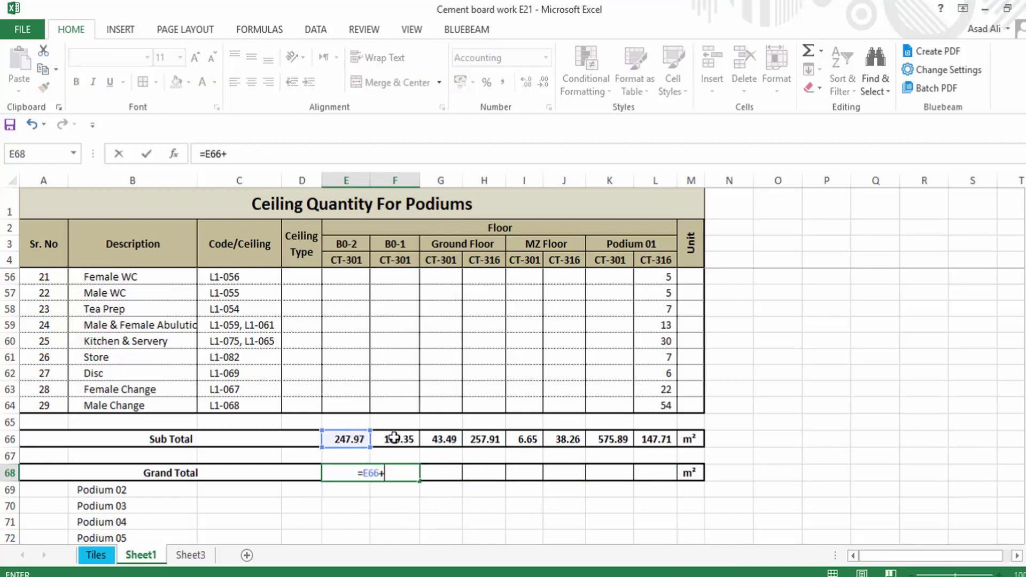
left_click(394, 439)
type("+")
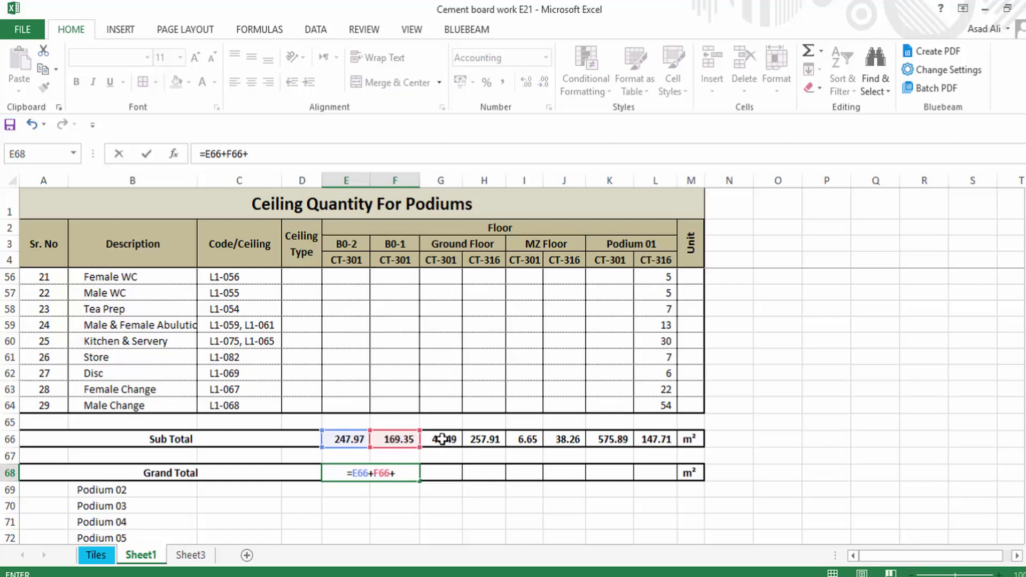
left_click(446, 440)
type("+")
left_click(523, 441)
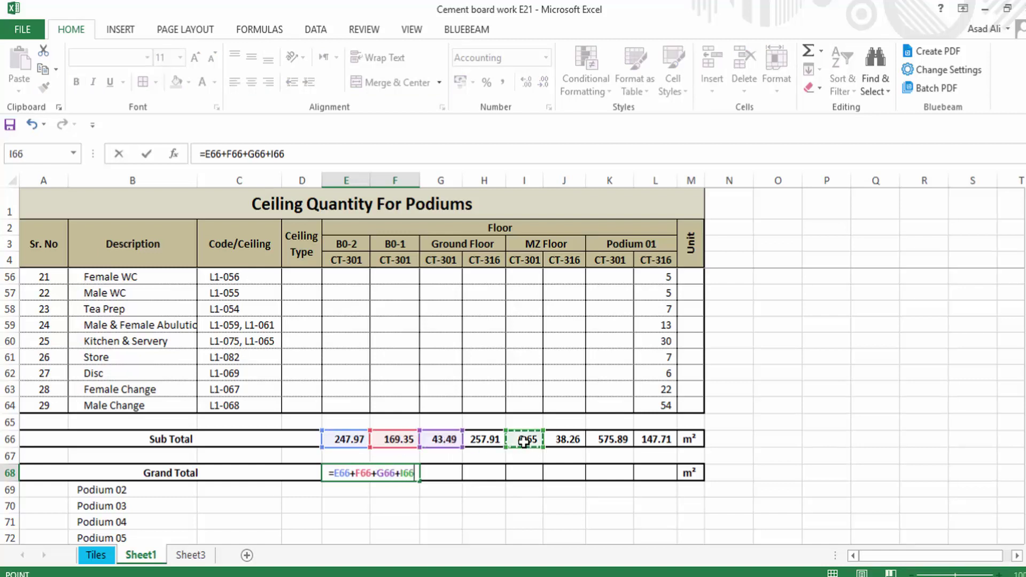
type("+")
left_click(603, 439)
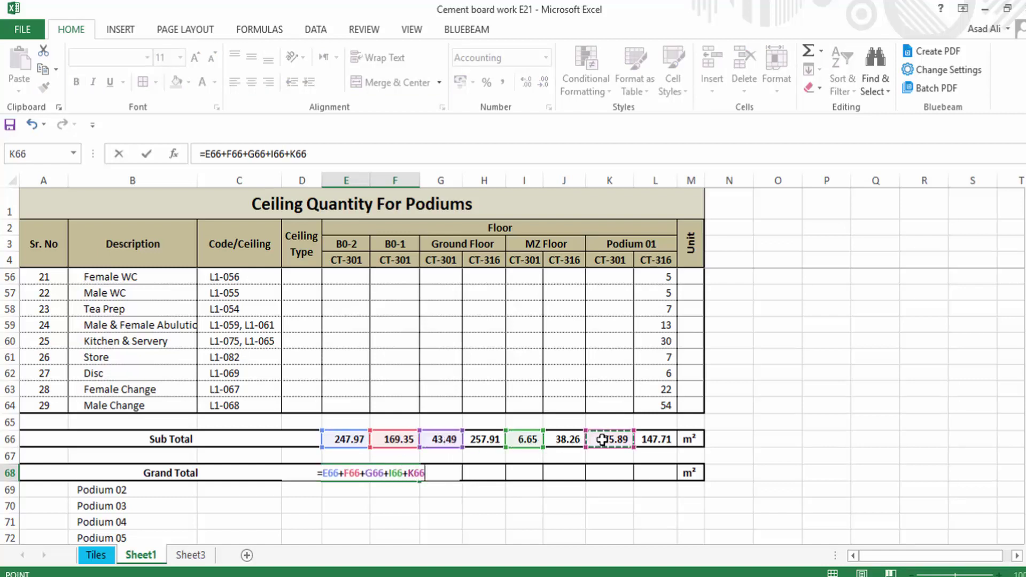
key("Return")
Step: Merge G68:I68 and J68:L68, then begin a formula in J68
left_click(411, 471)
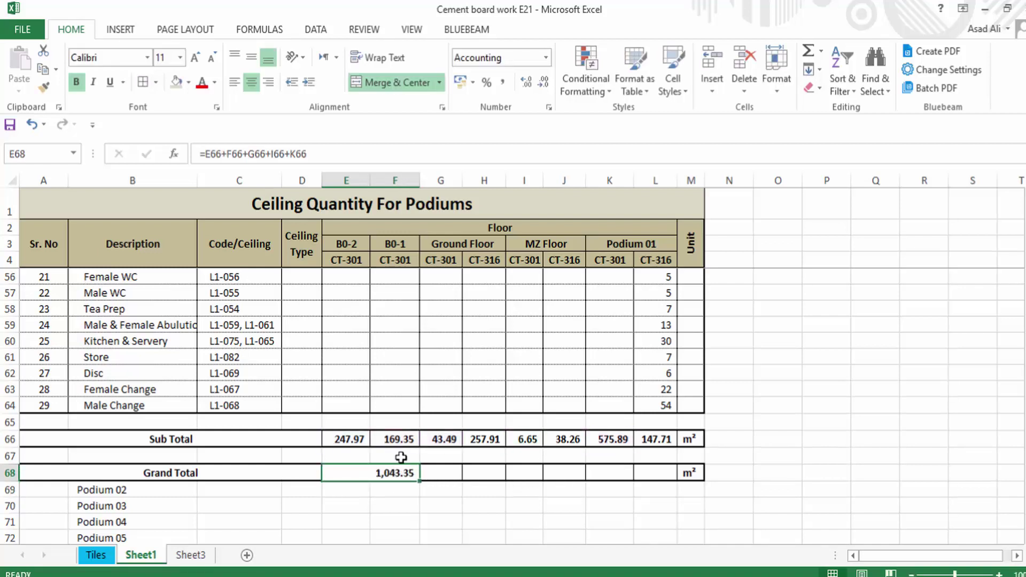
left_click_drag(454, 469, 529, 472)
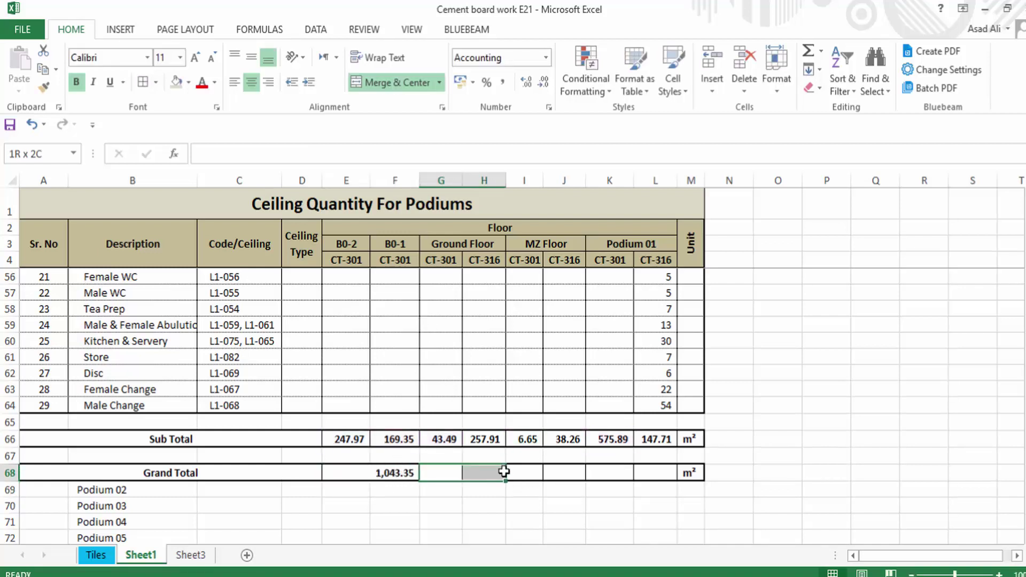
left_click(398, 86)
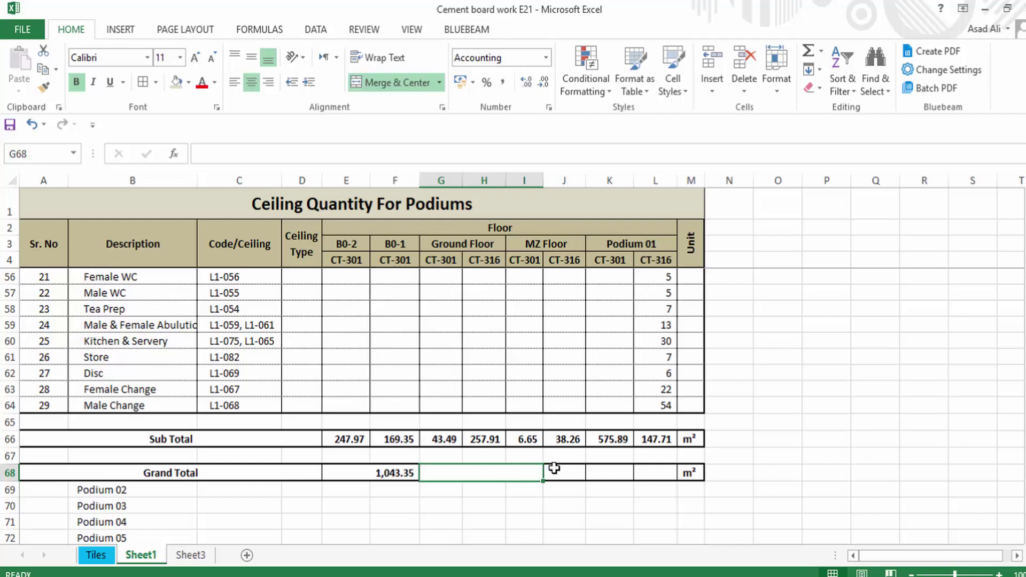
left_click_drag(568, 473, 645, 473)
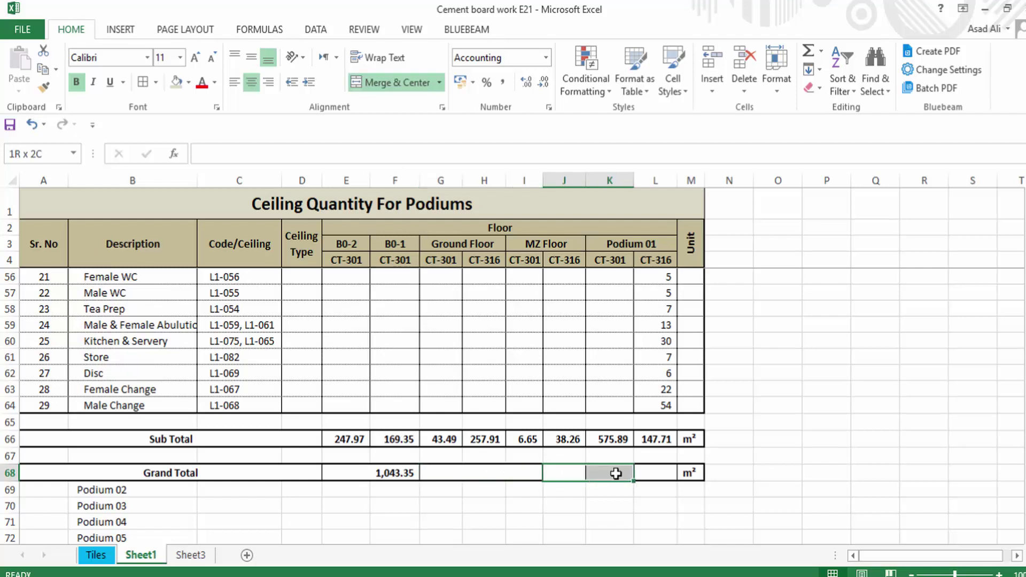
left_click(393, 83)
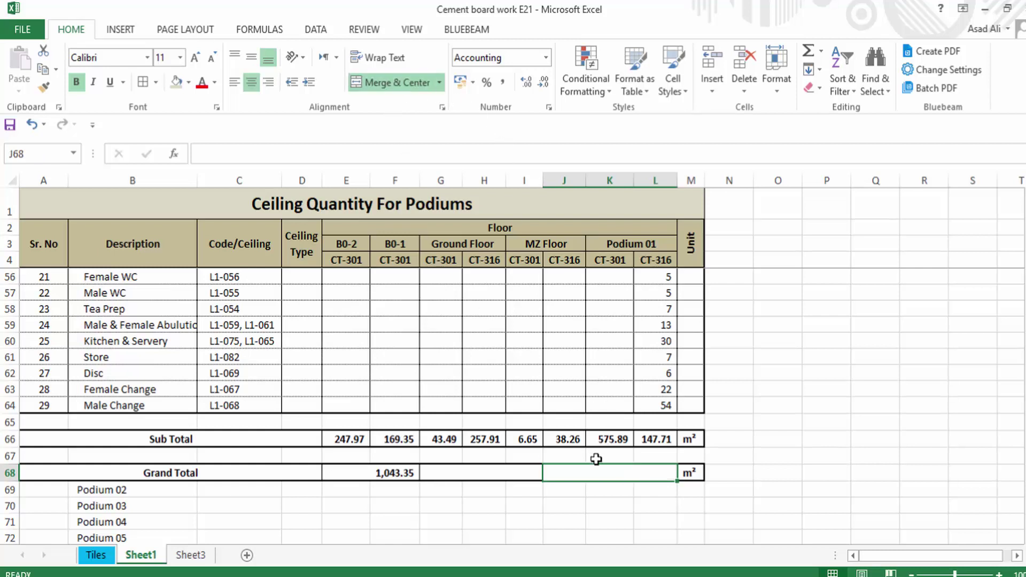
type("=")
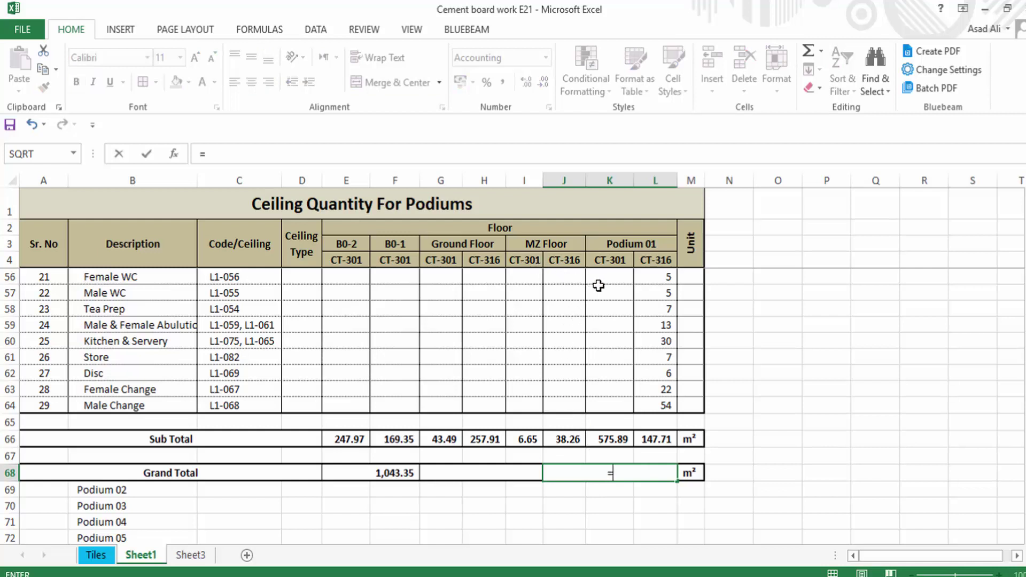
Step: Enter =H66+J66+L66 in J68 to total the three CT-316 subtotals as 443.87
left_click(491, 438)
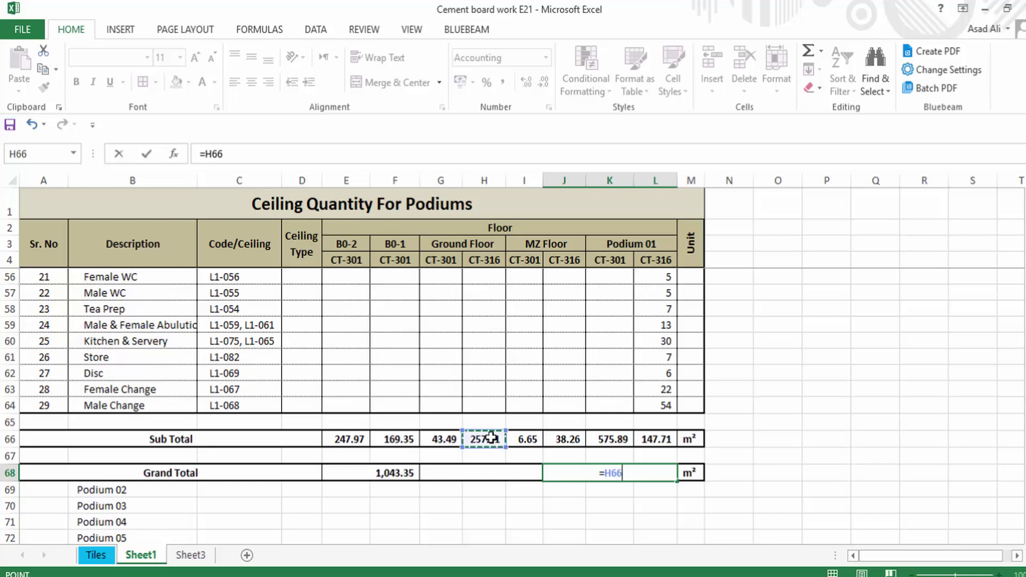
key("Return")
left_click(623, 467)
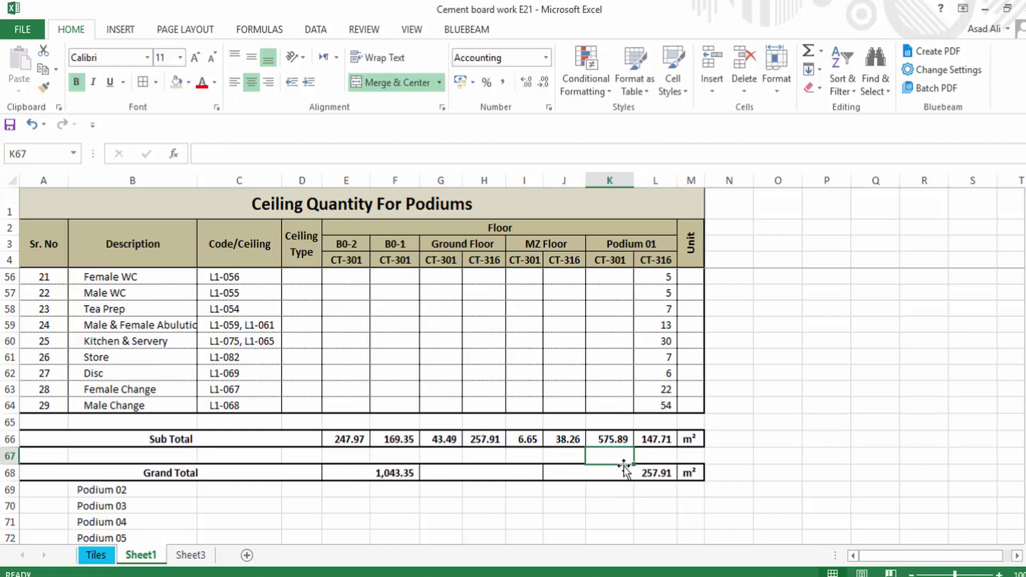
double_click(654, 472)
type("+")
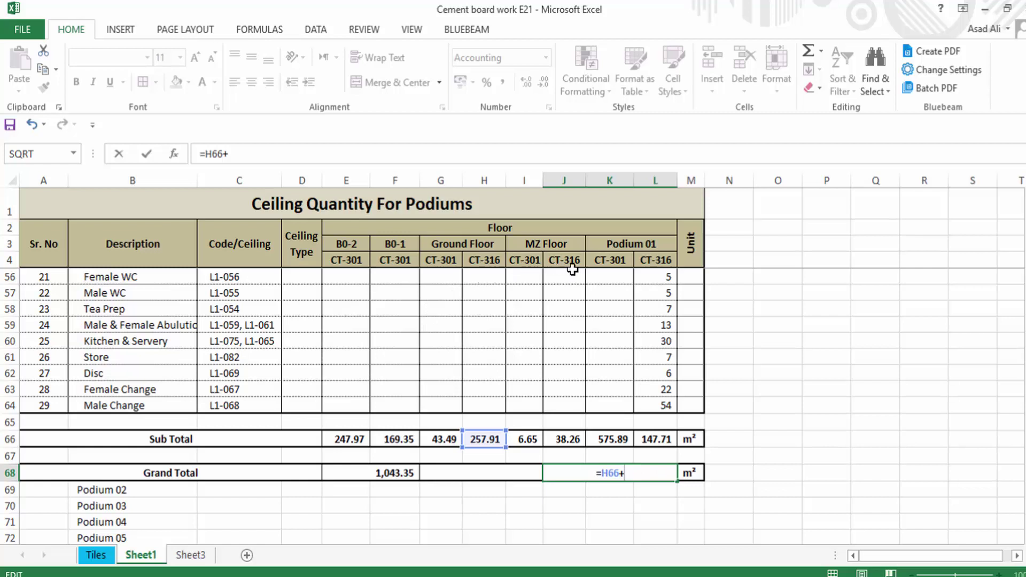
left_click(571, 438)
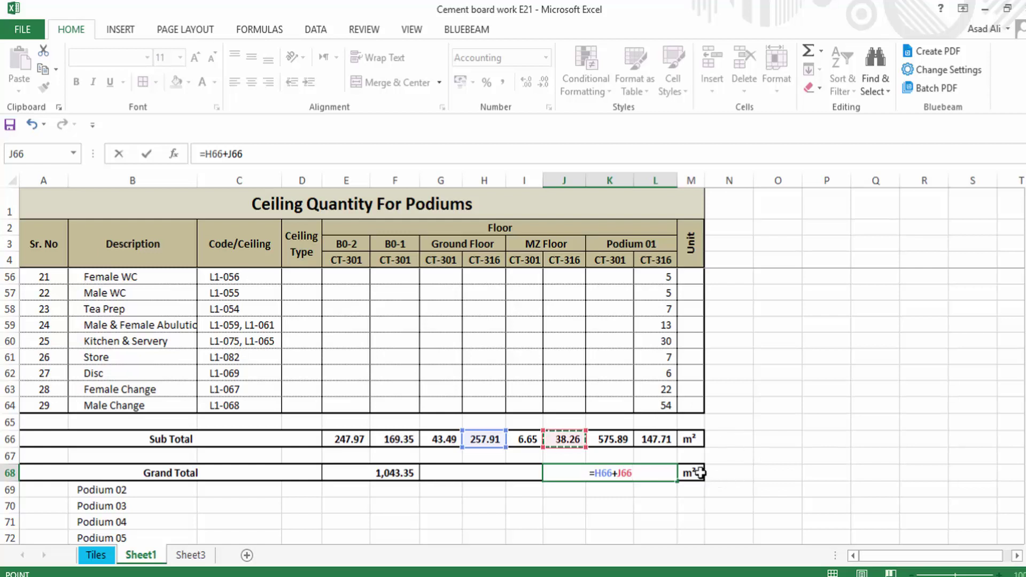
type("+")
left_click(656, 438)
key("Return")
Step: Select the Grand Total row and the Sub Total row to compare their sums in the status bar
left_click(653, 474)
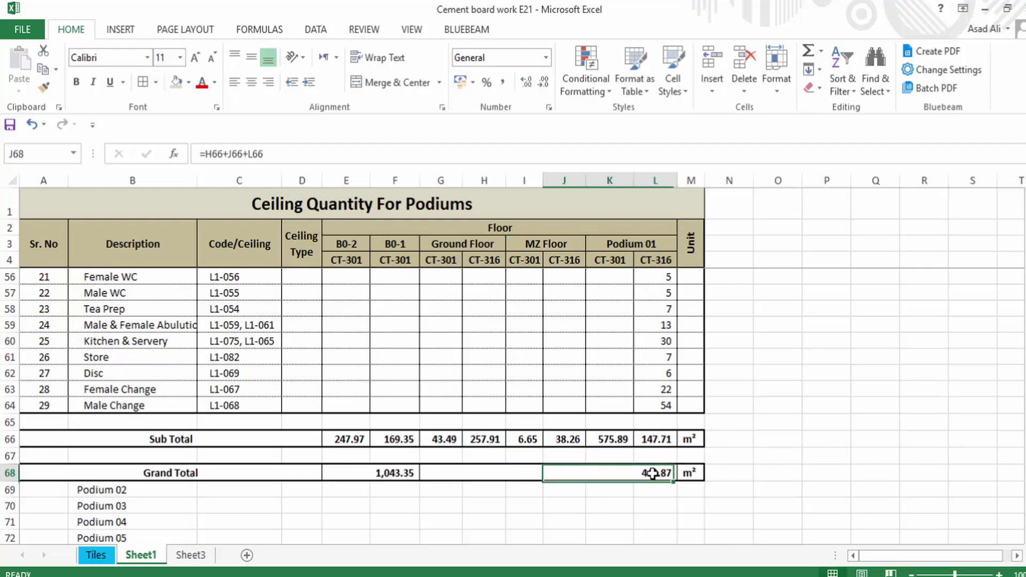
left_click_drag(653, 473, 399, 475)
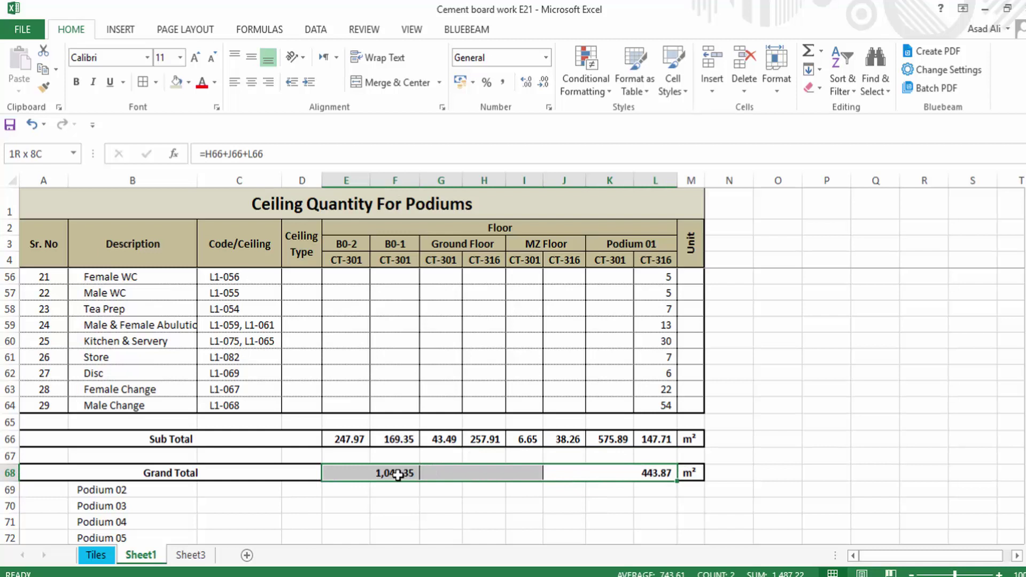
left_click_drag(651, 443, 354, 432)
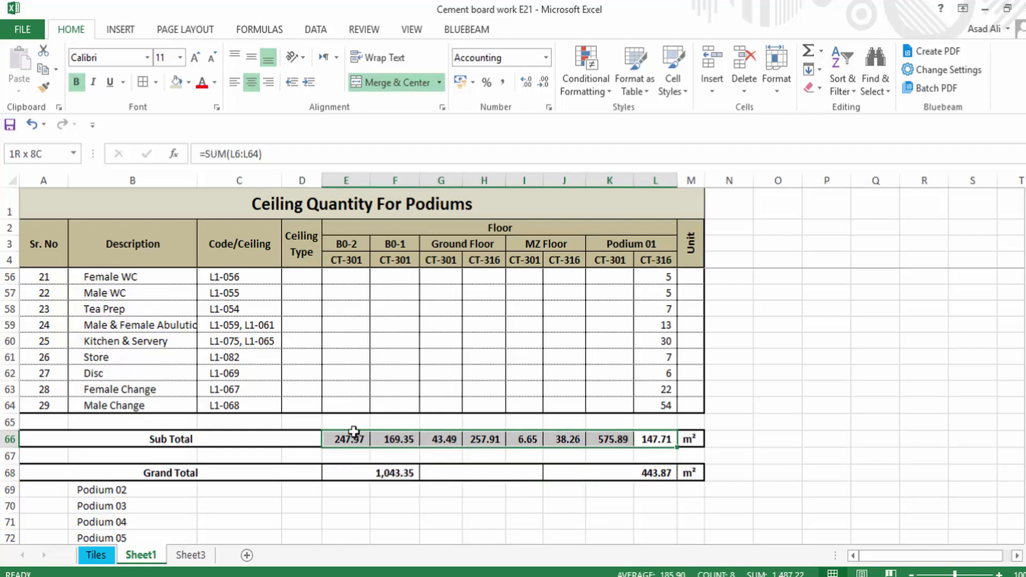
Step: Label the 1,043.35 grand total CT-301 in the cell beside it
left_click(524, 521)
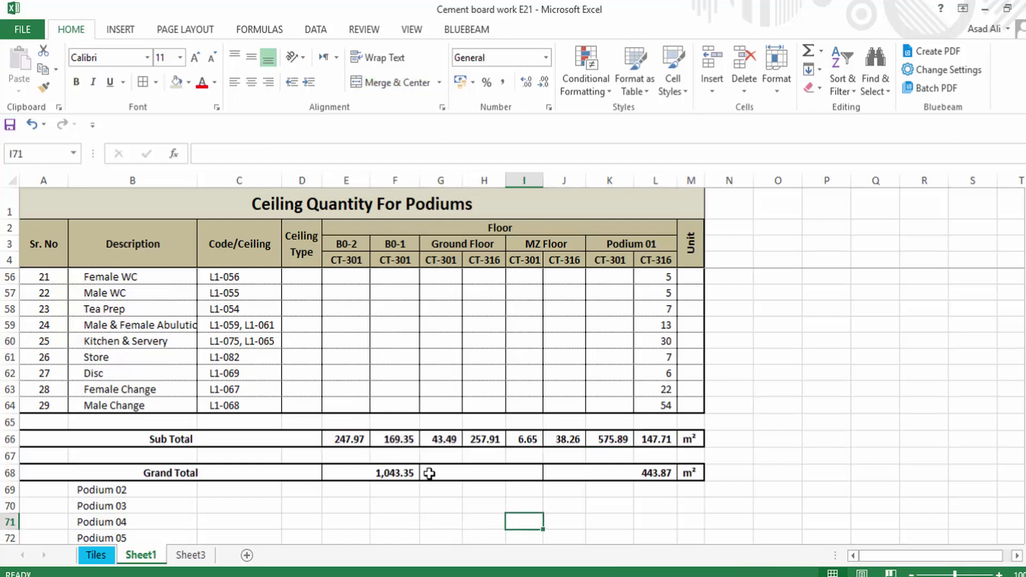
left_click(428, 476)
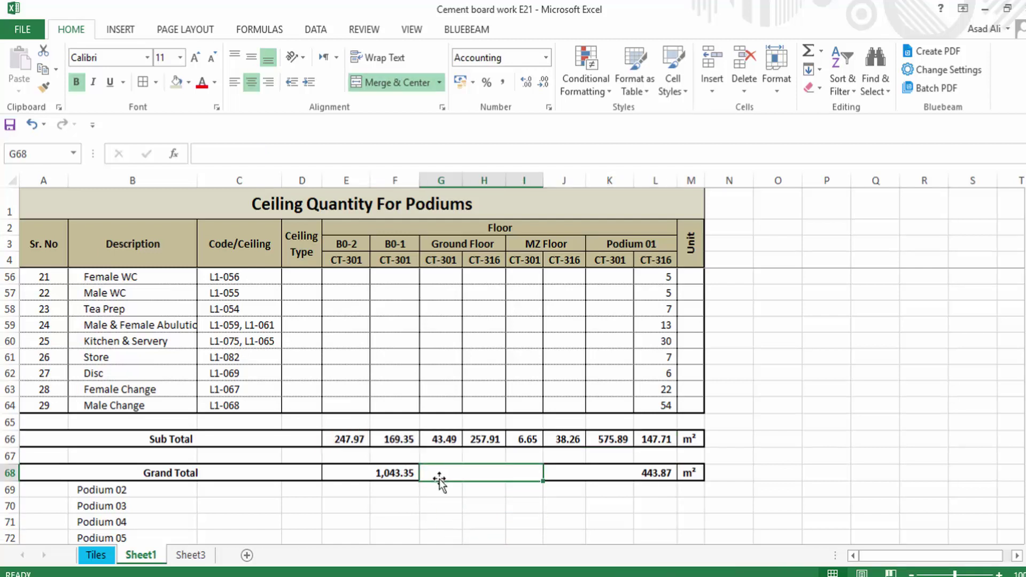
type("CT")
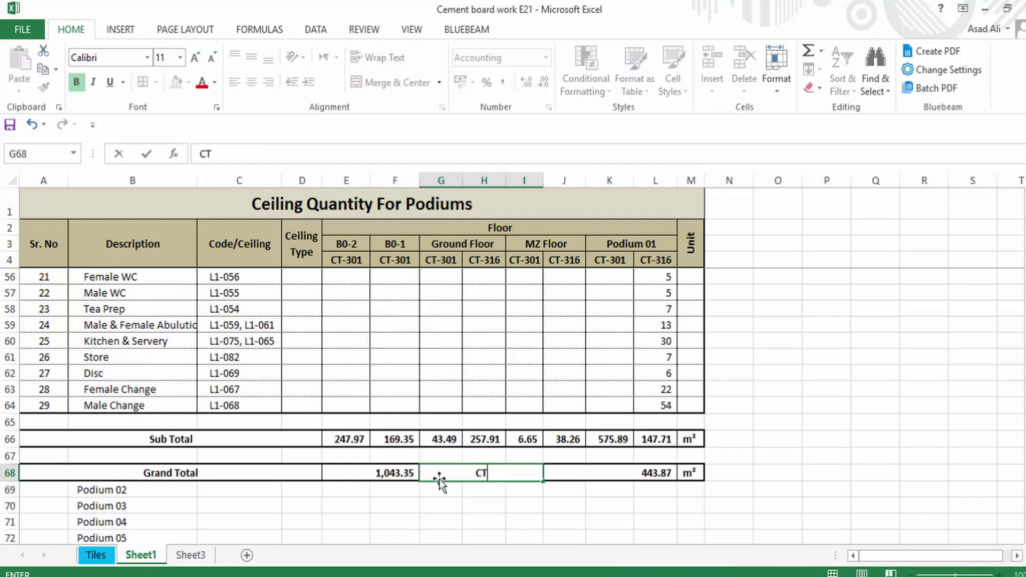
type("-301")
key("Return")
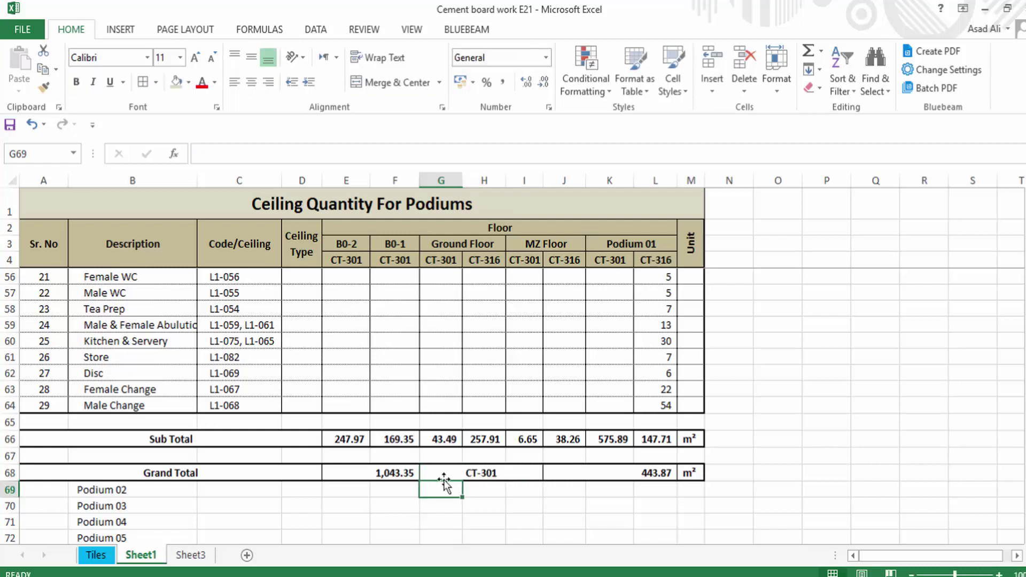
Step: Re-merge 443.87 across J68:K68 only and label it CT-316 in L68
left_click(620, 473)
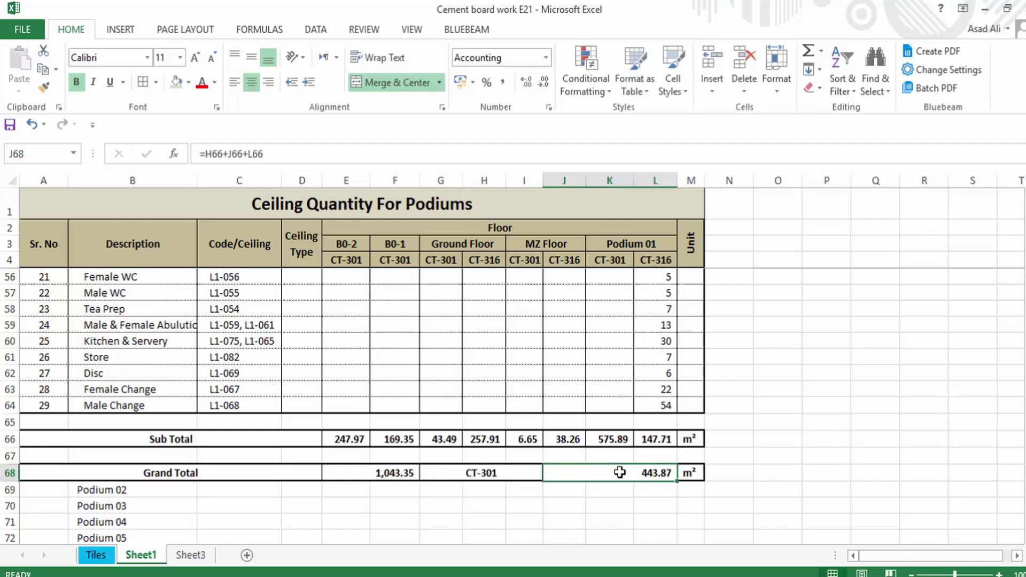
left_click(387, 85)
left_click_drag(569, 472, 600, 474)
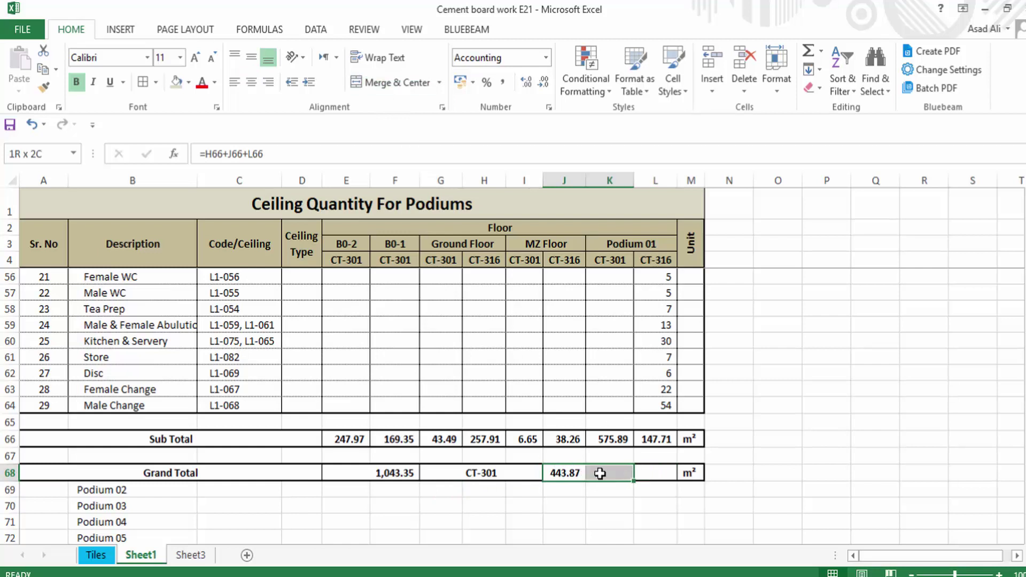
left_click(390, 83)
left_click(649, 478)
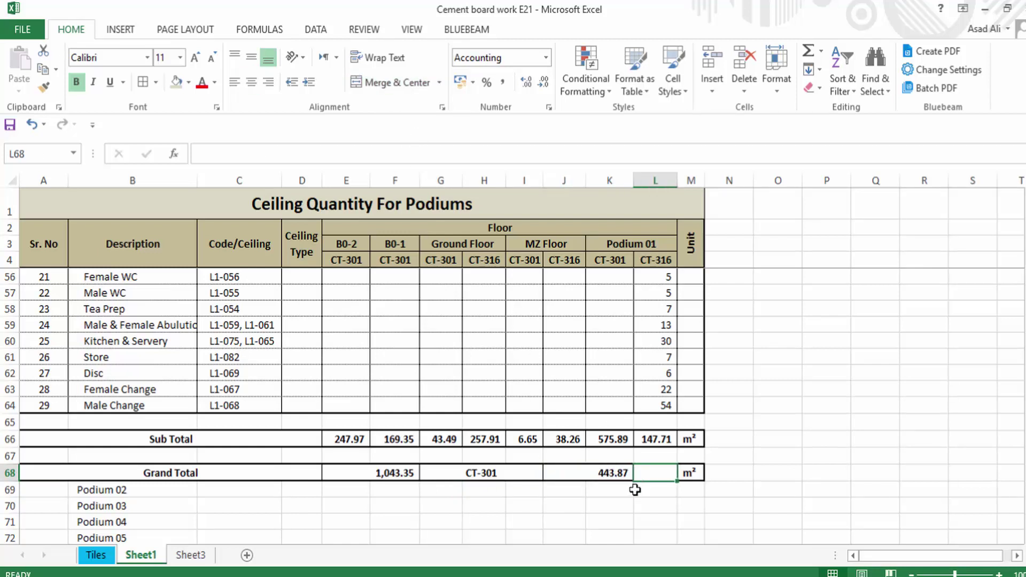
type("S")
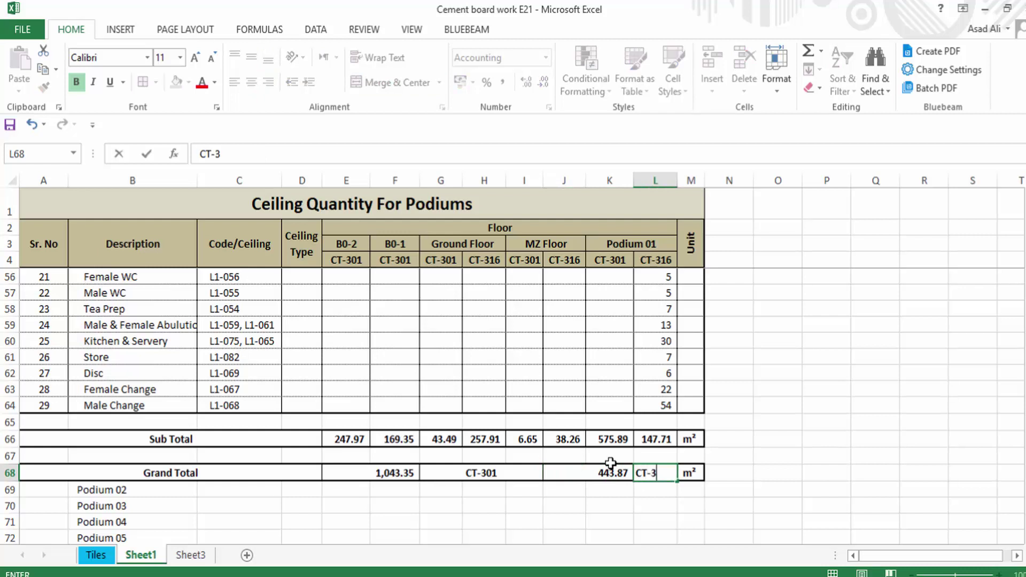
type("16")
key("Return")
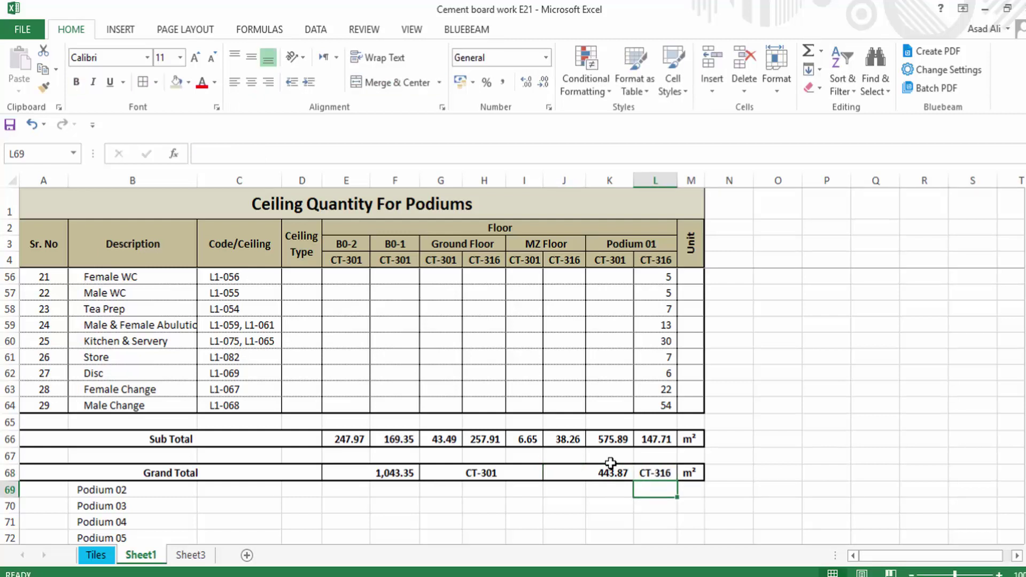
left_click(731, 439)
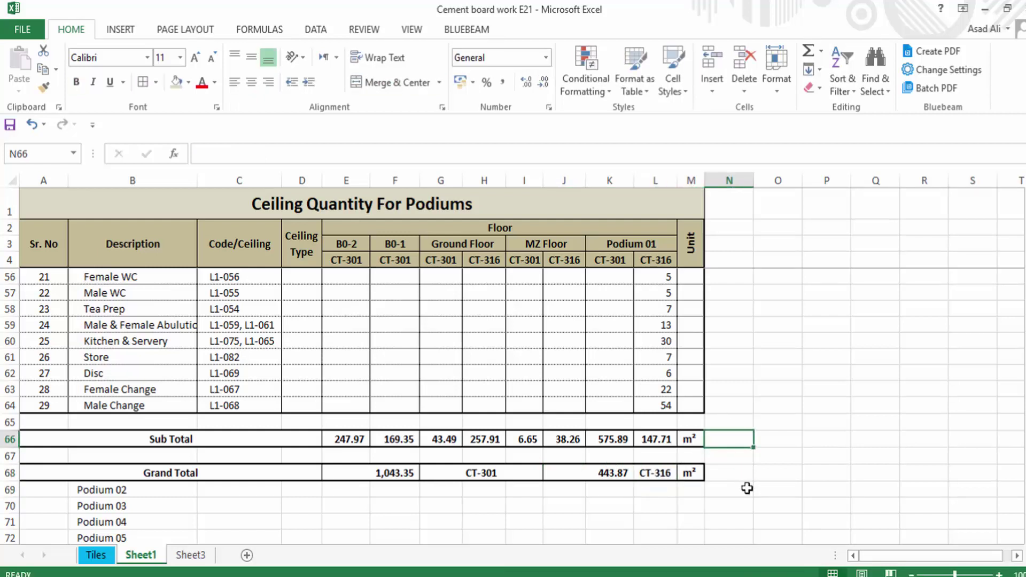
Step: In Page Break Preview, move the bottom page border up to end at Grand Total row 68
left_click(170, 488)
scroll(321, 470, "down", 2)
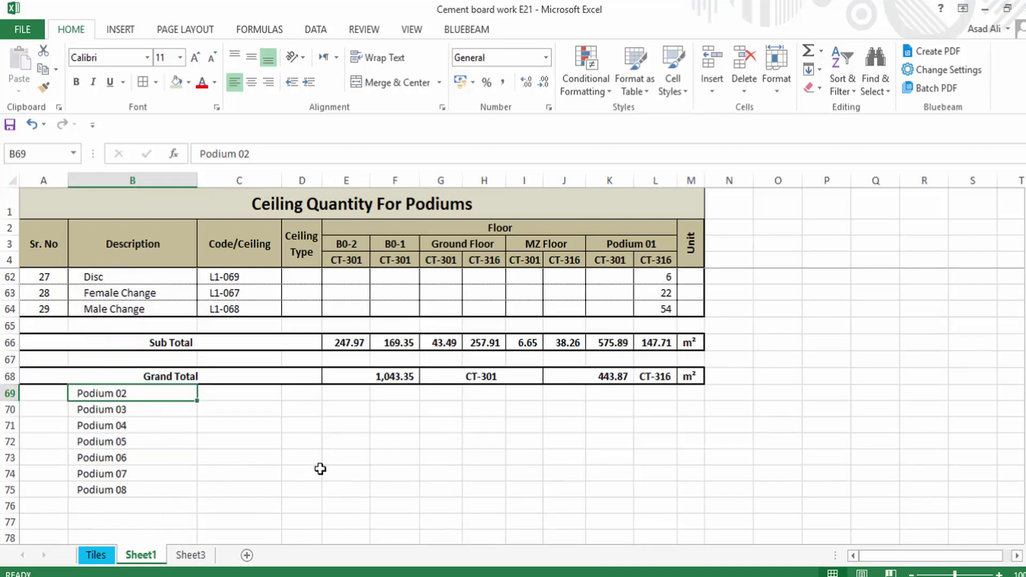
scroll(304, 440, "up", 3)
left_click(396, 389)
scroll(635, 393, "up", 2)
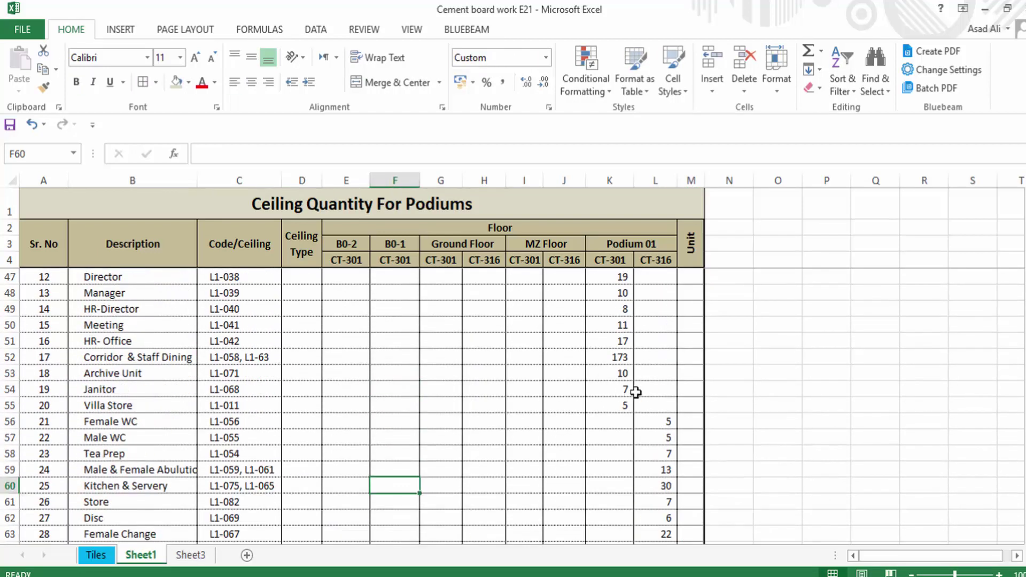
left_click(890, 573)
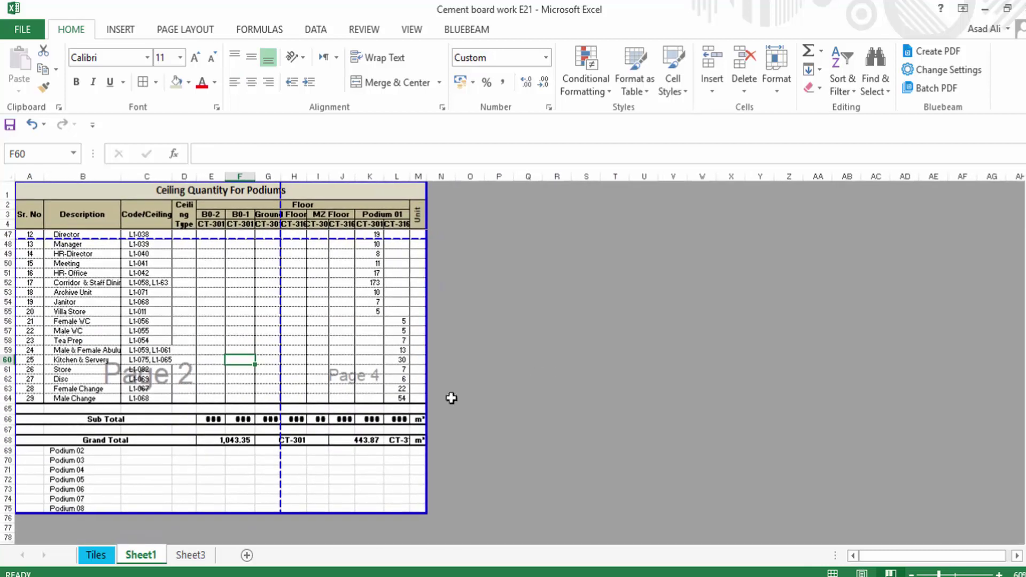
mouse_move(205, 511)
left_mouse_down()
mouse_move(226, 432)
mouse_move(225, 443)
left_mouse_up()
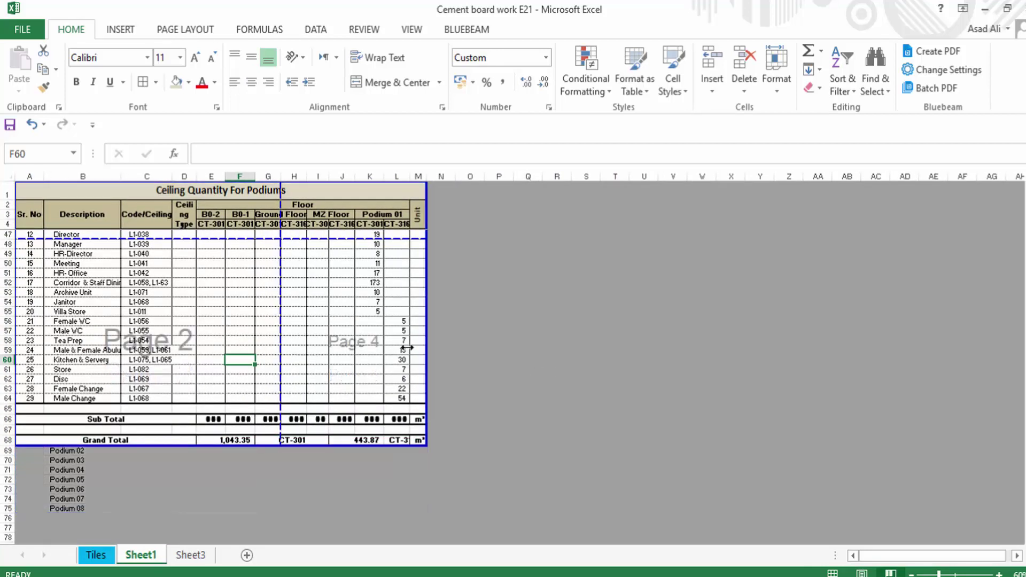
Step: Scroll up and down through the page-break view to review the printed table
scroll(284, 261, "up", 4)
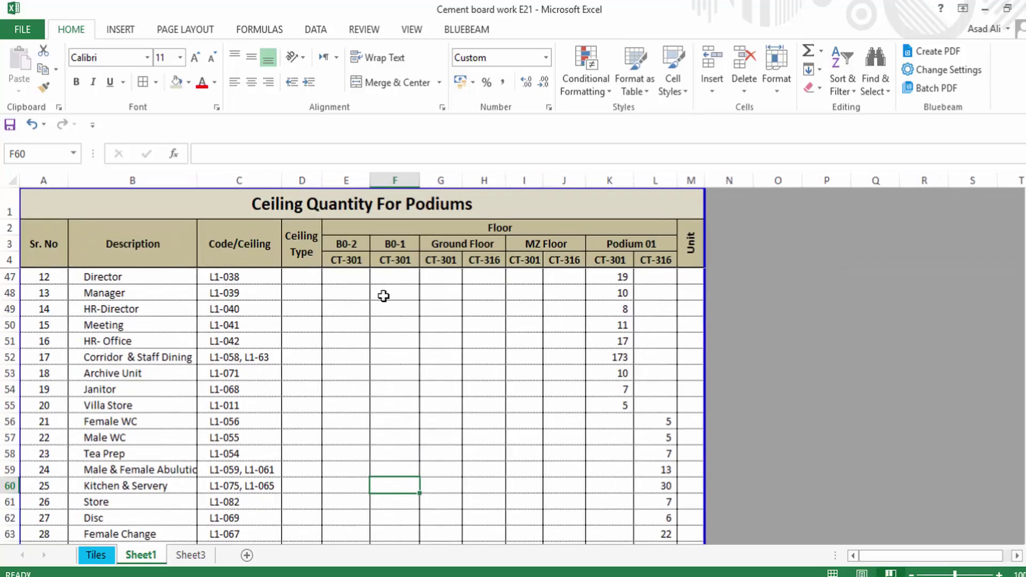
scroll(517, 447, "up", 2)
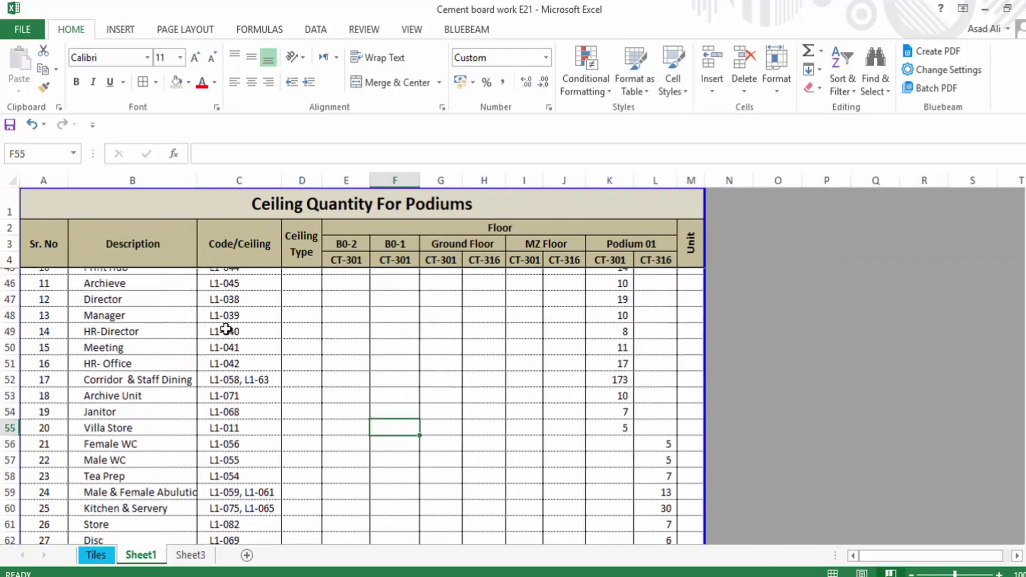
left_click(230, 298)
scroll(252, 347, "up", 4)
left_click(268, 406)
scroll(262, 348, "up", 2)
scroll(259, 342, "up", 2)
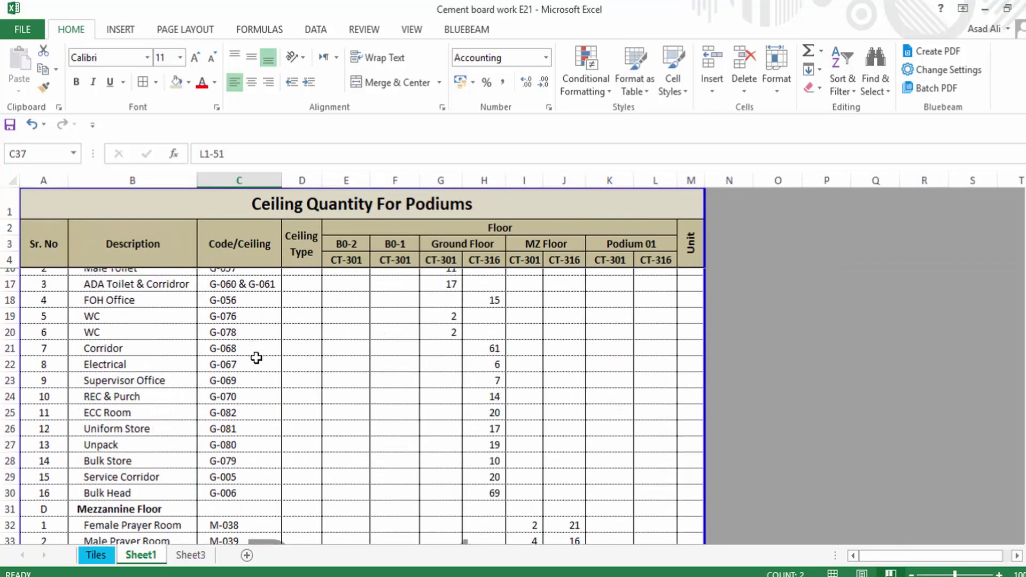
scroll(260, 362, "up", 3)
scroll(150, 417, "up", 1)
scroll(147, 422, "down", 5)
scroll(142, 436, "down", 3)
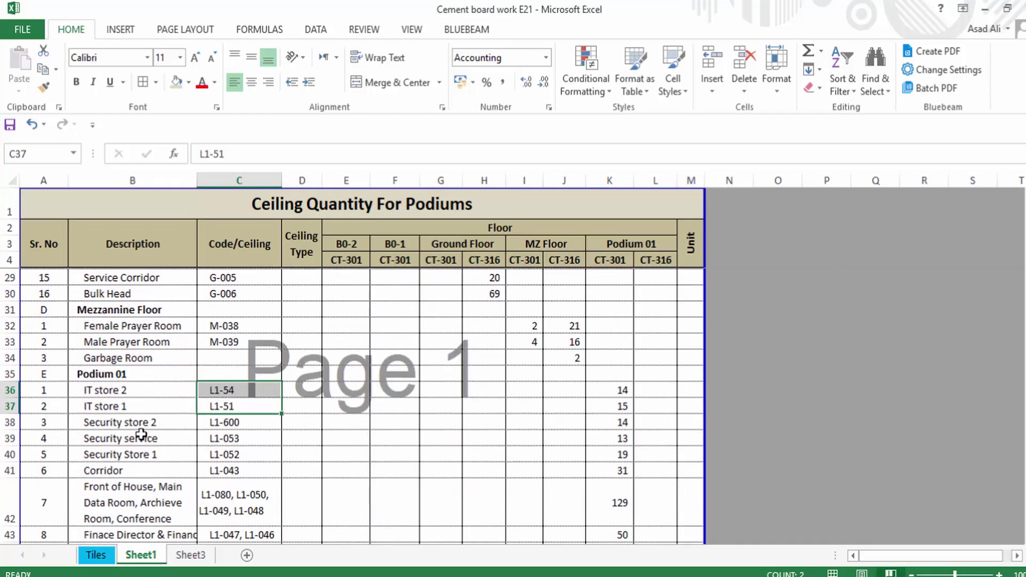
scroll(118, 385, "down", 1)
scroll(128, 388, "down", 3)
scroll(137, 394, "down", 3)
Step: Scan the Description column to locate the first WC entry in row 19
scroll(149, 394, "down", 2)
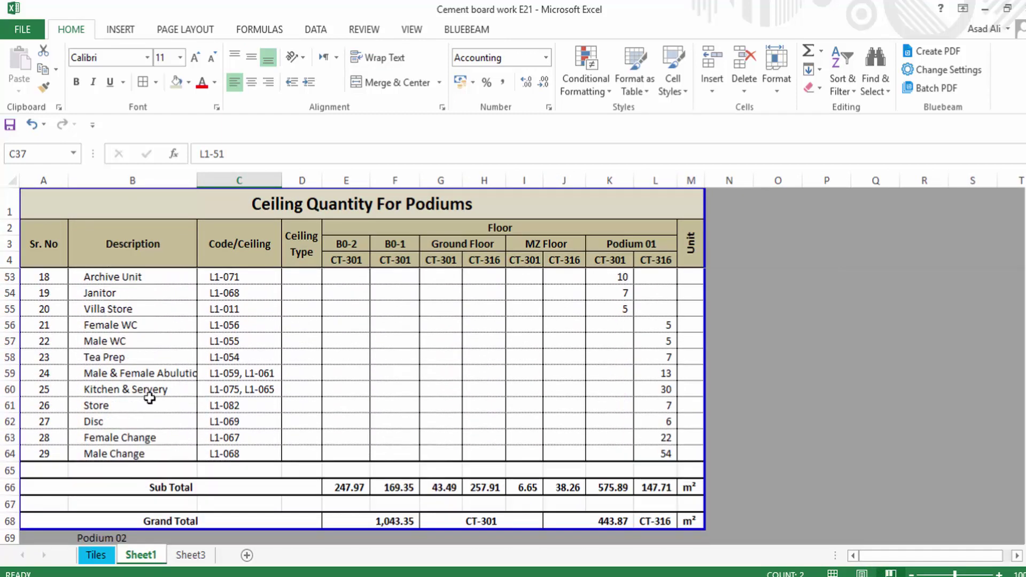
left_click(220, 437)
left_click(572, 505)
left_click(690, 502)
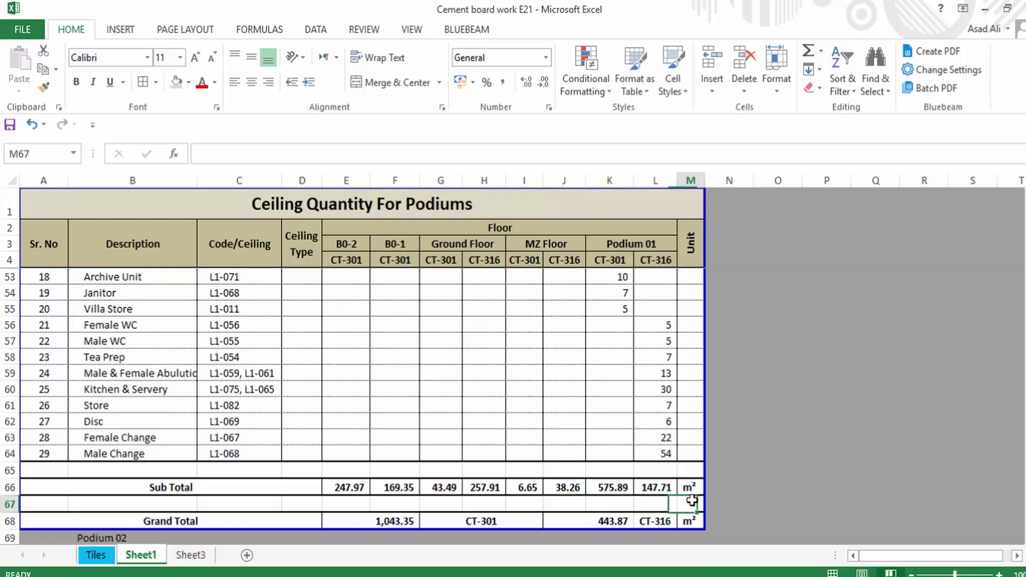
scroll(479, 430, "up", 4)
scroll(479, 430, "up", 6)
scroll(428, 422, "up", 6)
left_click(438, 372)
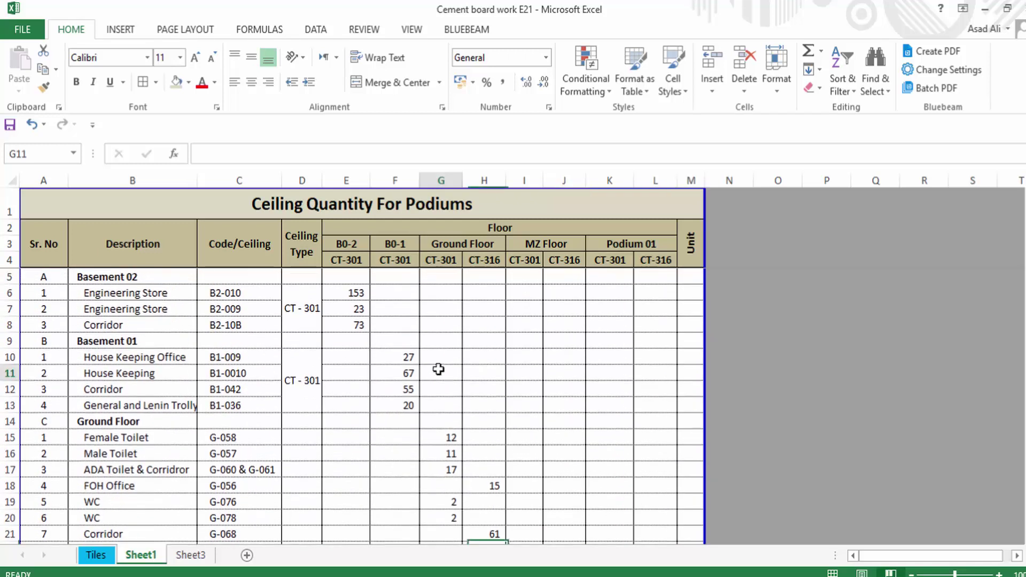
left_click(115, 293)
left_click(128, 374)
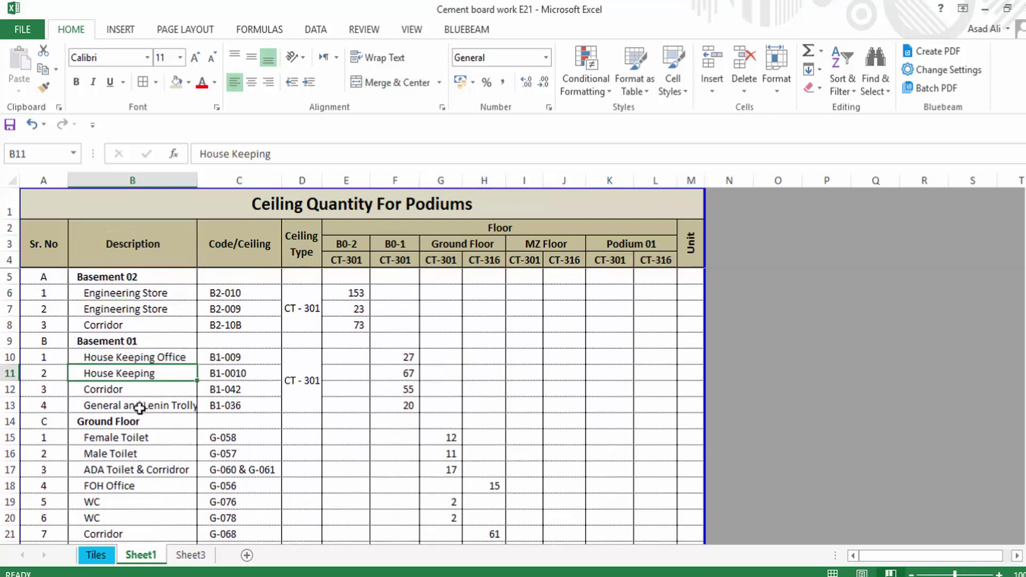
left_click(137, 407)
scroll(188, 441, "down", 1)
left_click(160, 458)
scroll(134, 486, "down", 2)
scroll(142, 470, "down", 1)
left_click(236, 438)
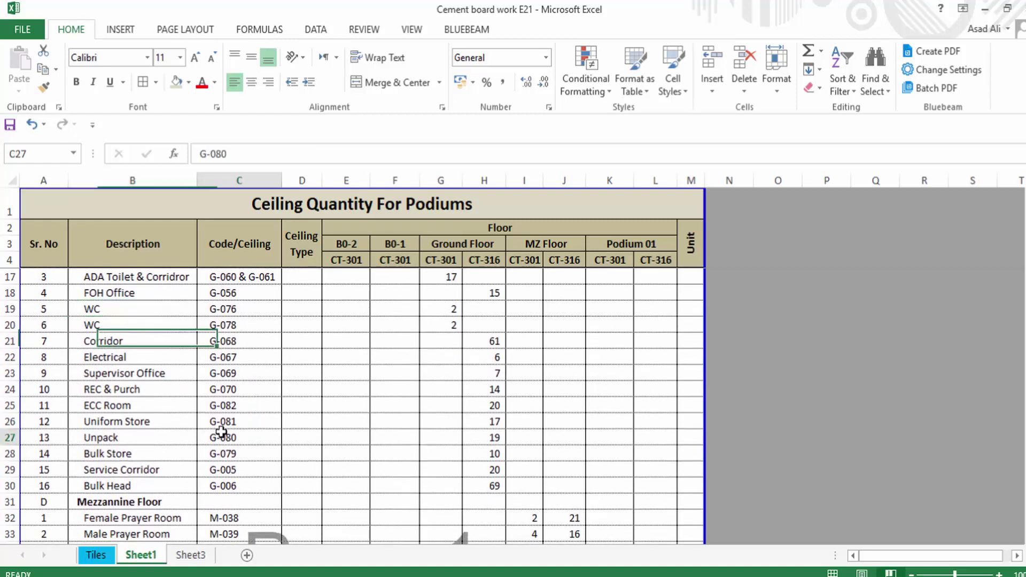
Step: Change the row 19 description for G-076 from WC to Water Closet
double_click(94, 309)
type("a")
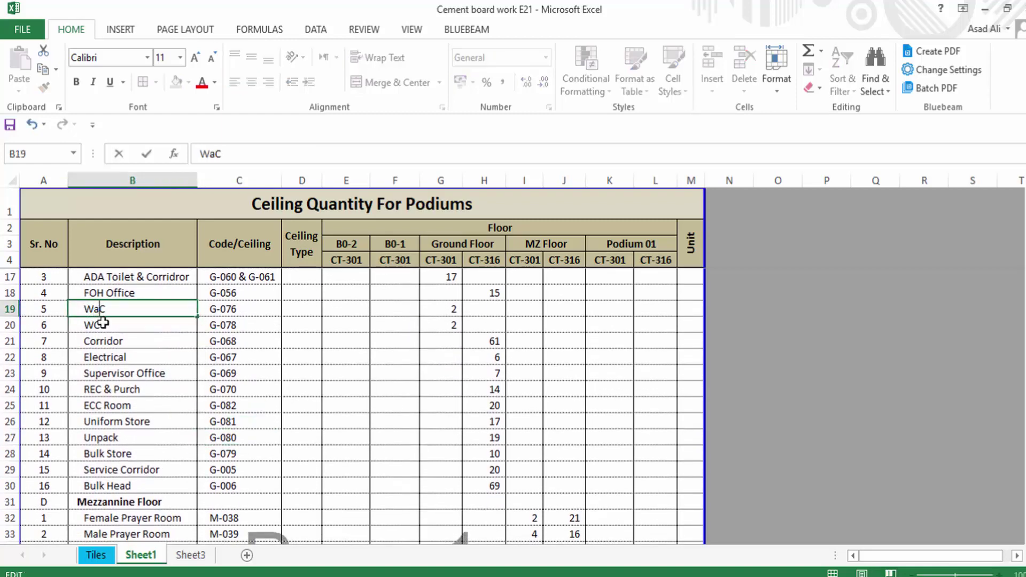
type("ter Closet")
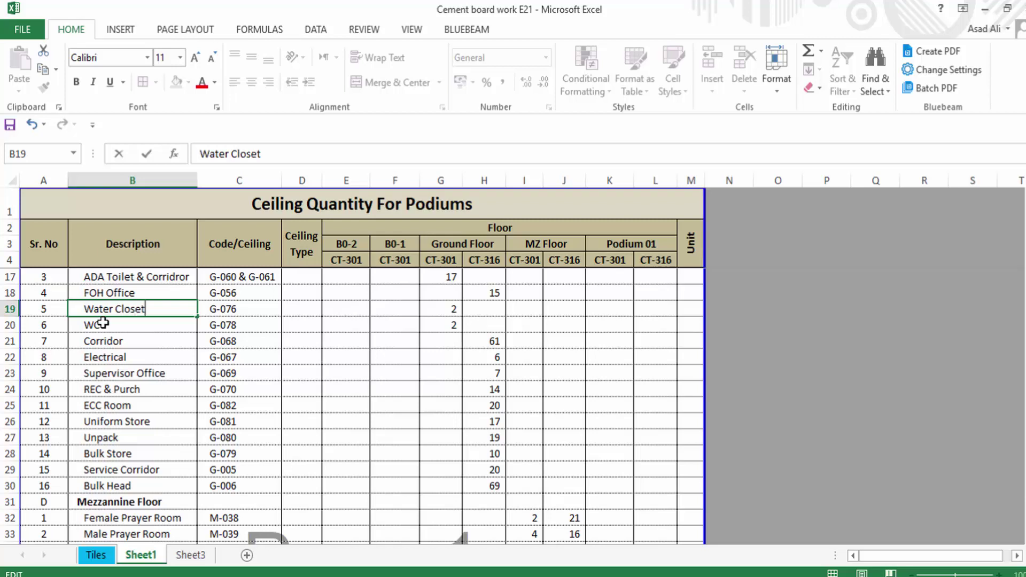
left_click(109, 342)
left_click(155, 310)
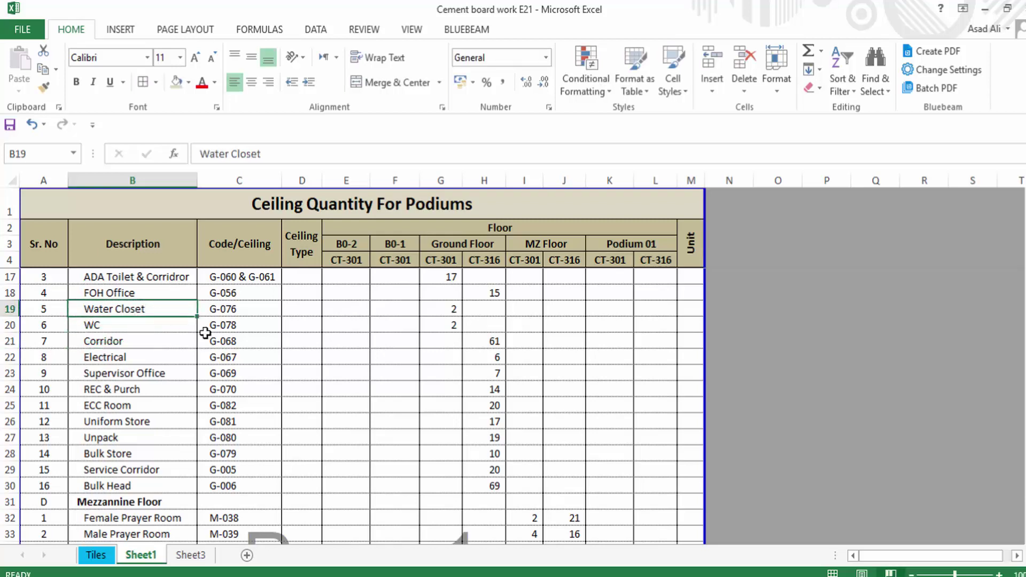
Step: Use Find and Replace (Ctrl+H) to change all WC to Water Closet, confirming 3 replacements
key("ctrl+h")
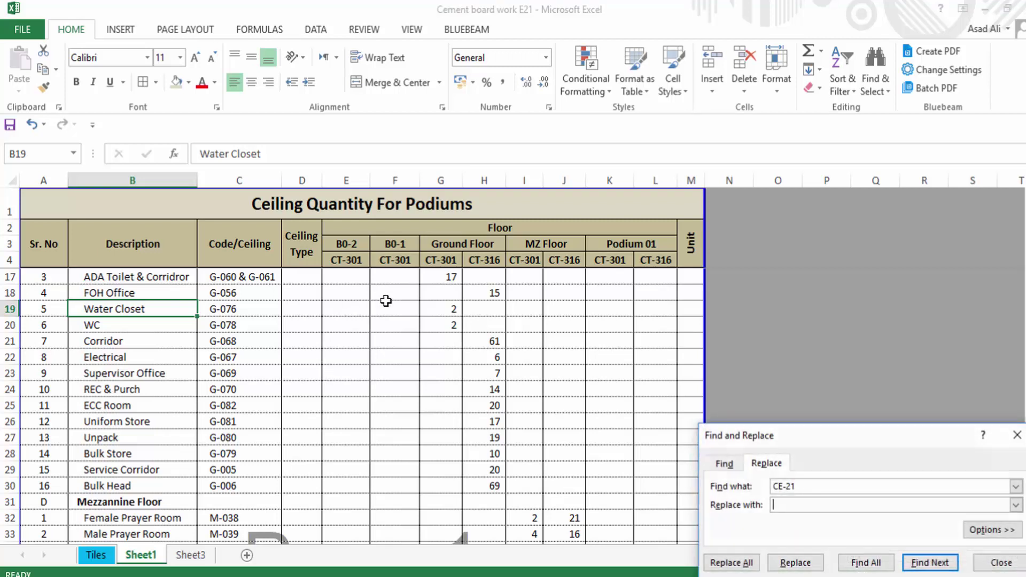
left_click_drag(831, 441, 602, 303)
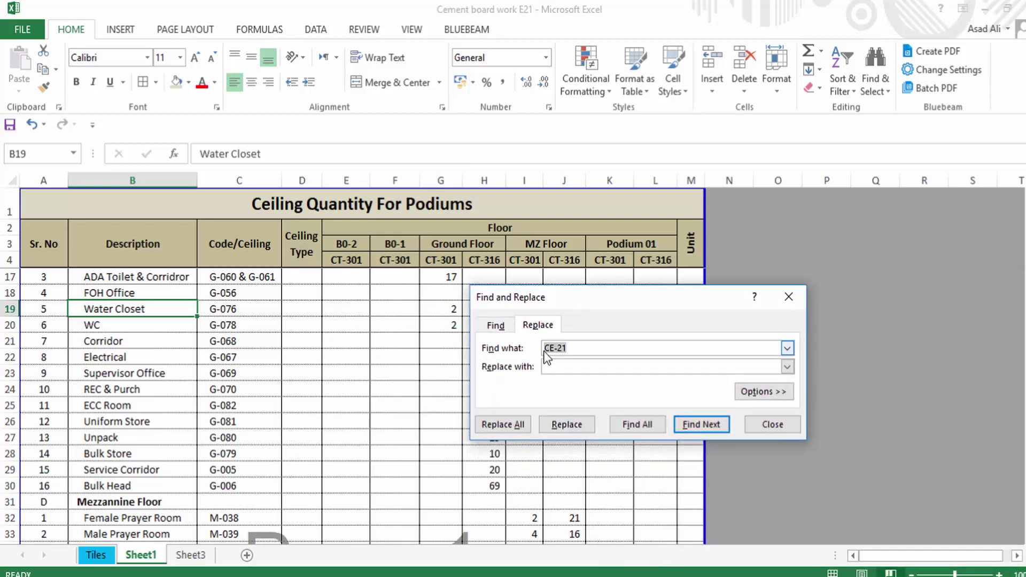
type("WC")
left_click(591, 370)
type("Water Closet")
left_click(515, 422)
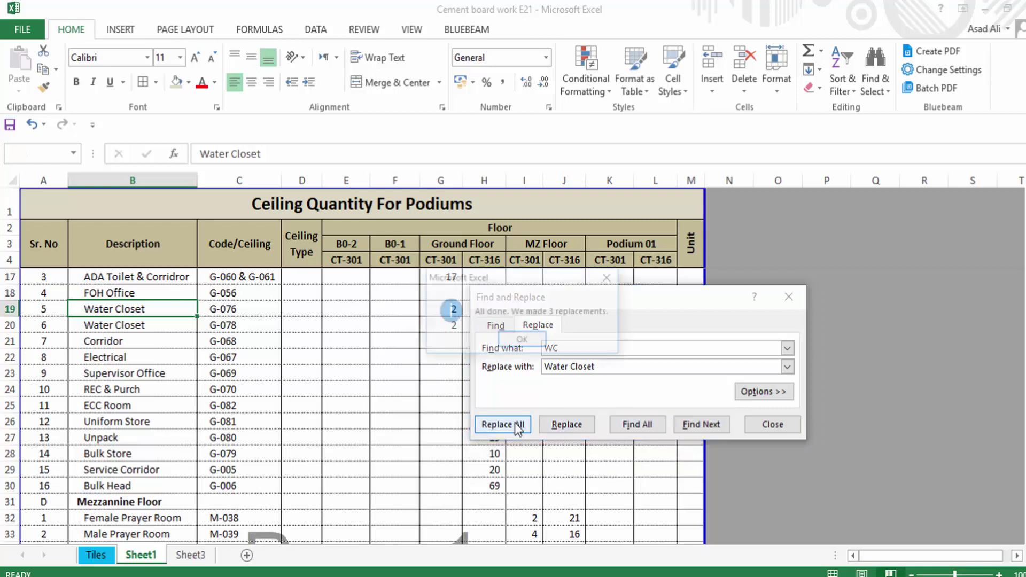
left_click(531, 338)
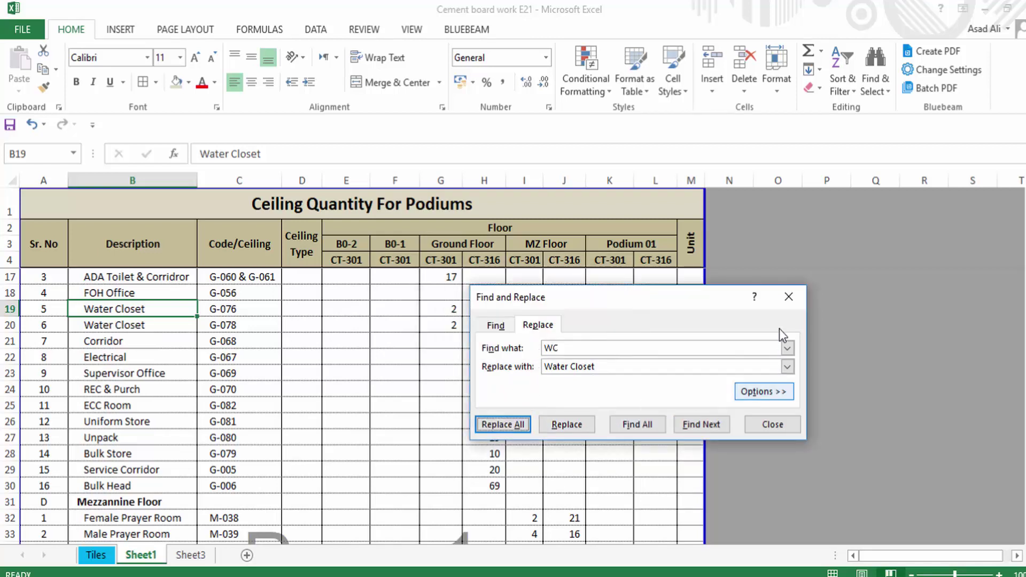
Step: Close Find and Replace and enter M² in the row 6 Unit cell M6
left_click(789, 297)
left_click(267, 422)
scroll(241, 439, "down", 3)
scroll(226, 457, "down", 4)
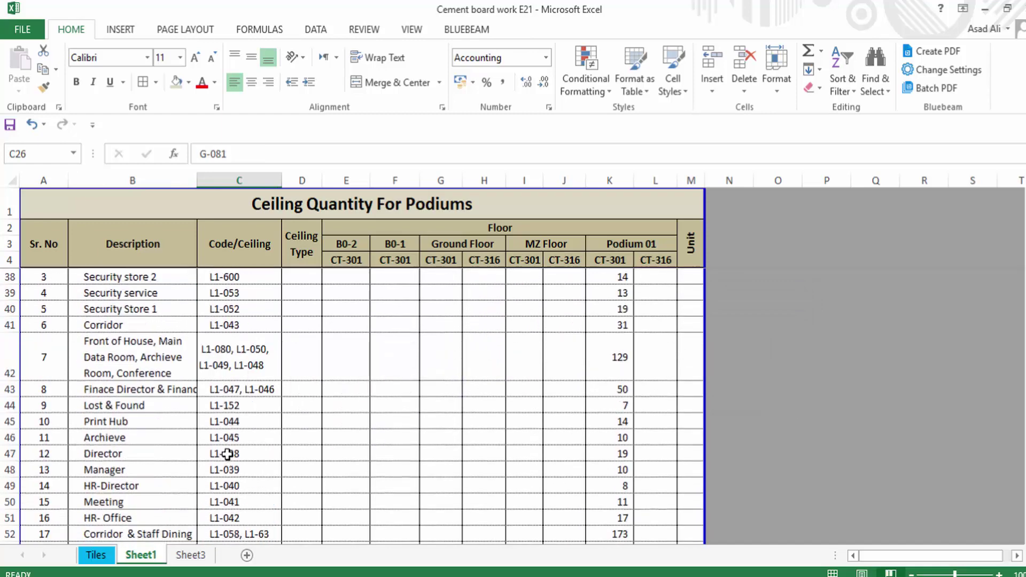
scroll(223, 457, "down", 2)
scroll(235, 454, "down", 2)
scroll(240, 451, "down", 2)
left_click(686, 358)
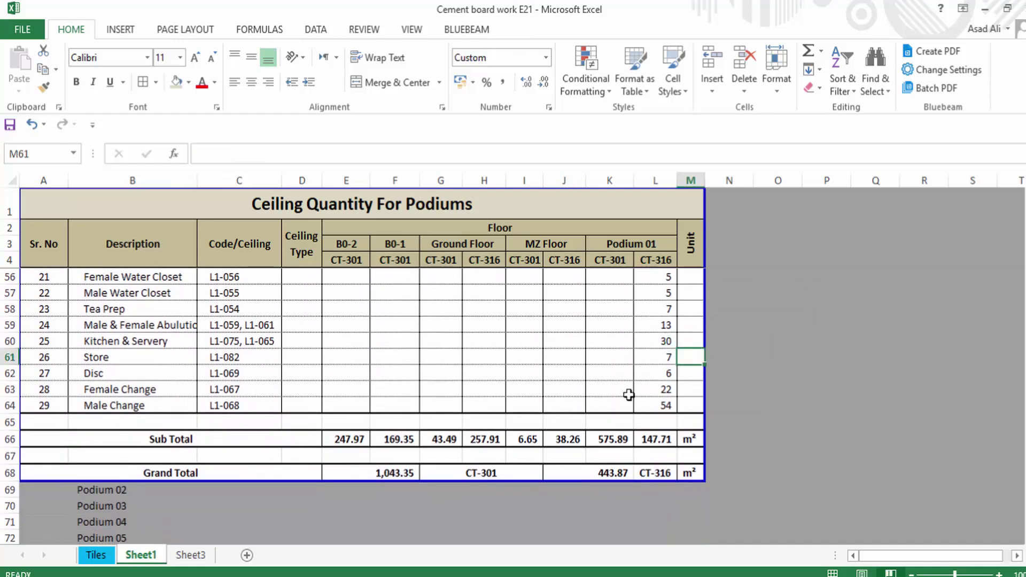
scroll(688, 361, "up", 8)
scroll(689, 355, "up", 8)
scroll(693, 333, "up", 2)
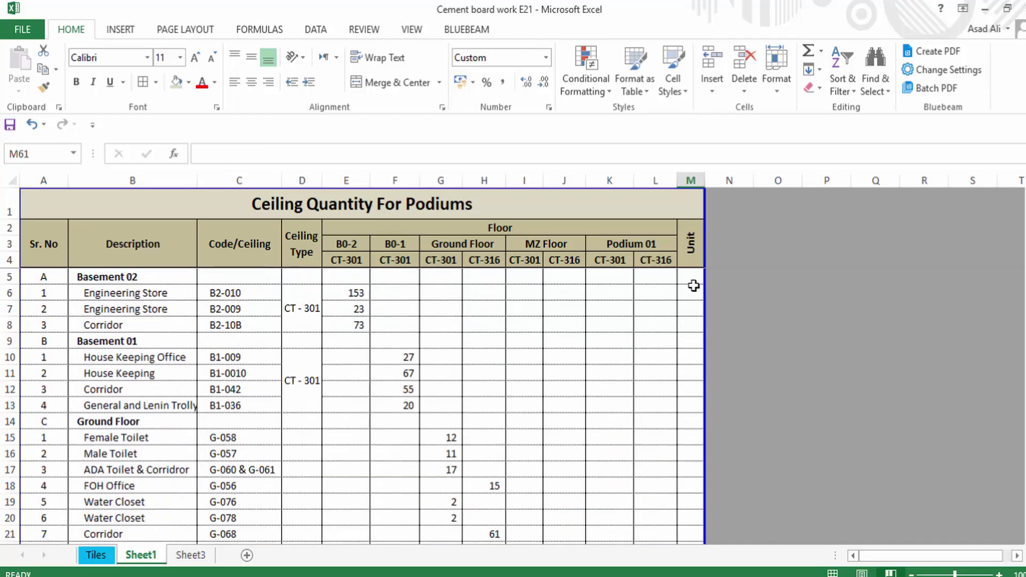
left_click(694, 278)
left_click(695, 294)
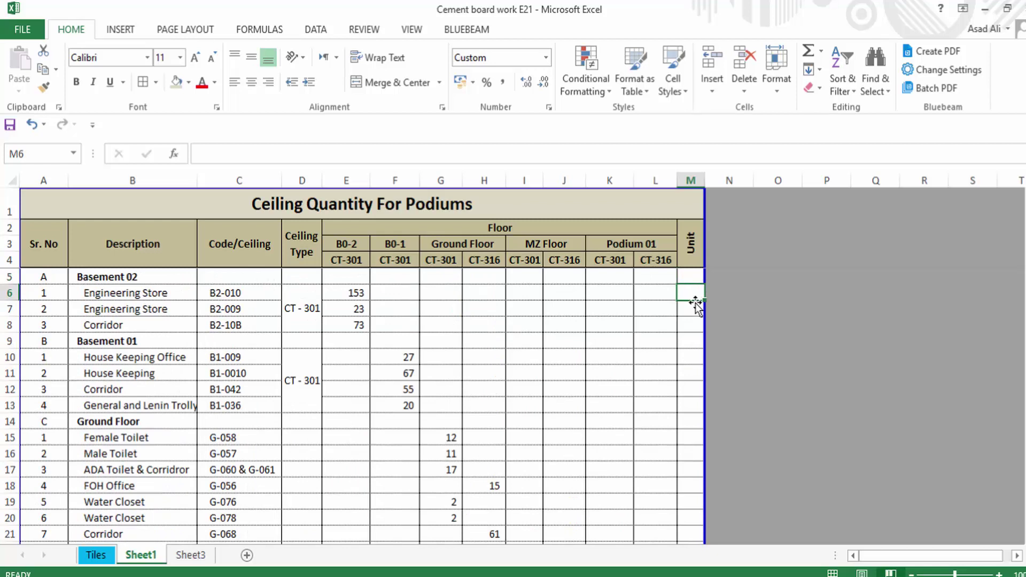
type("M²")
left_click(852, 371)
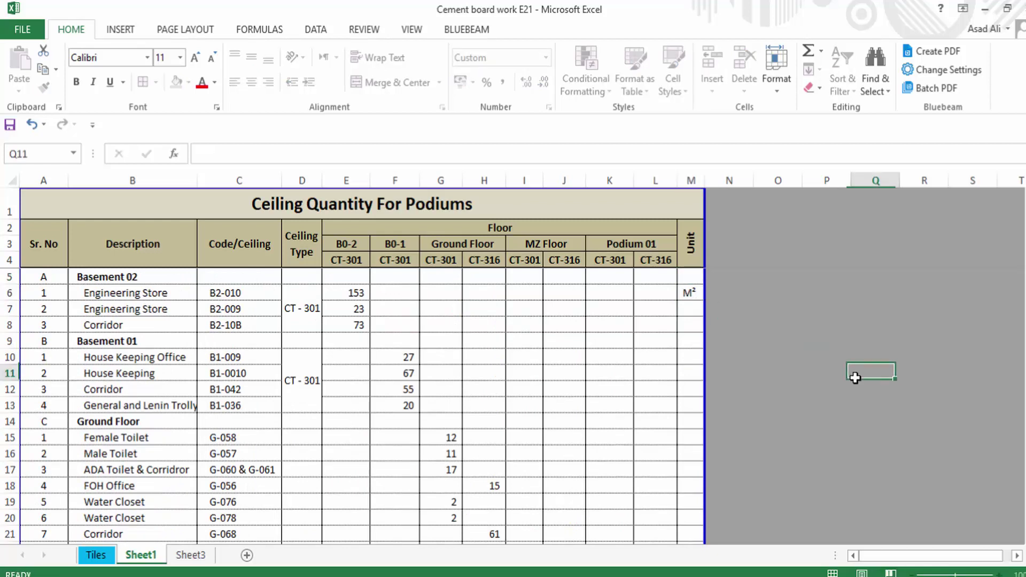
Step: Copy M² from M6 and paste it down the Unit column to row 64
left_click(689, 281)
left_click(691, 291)
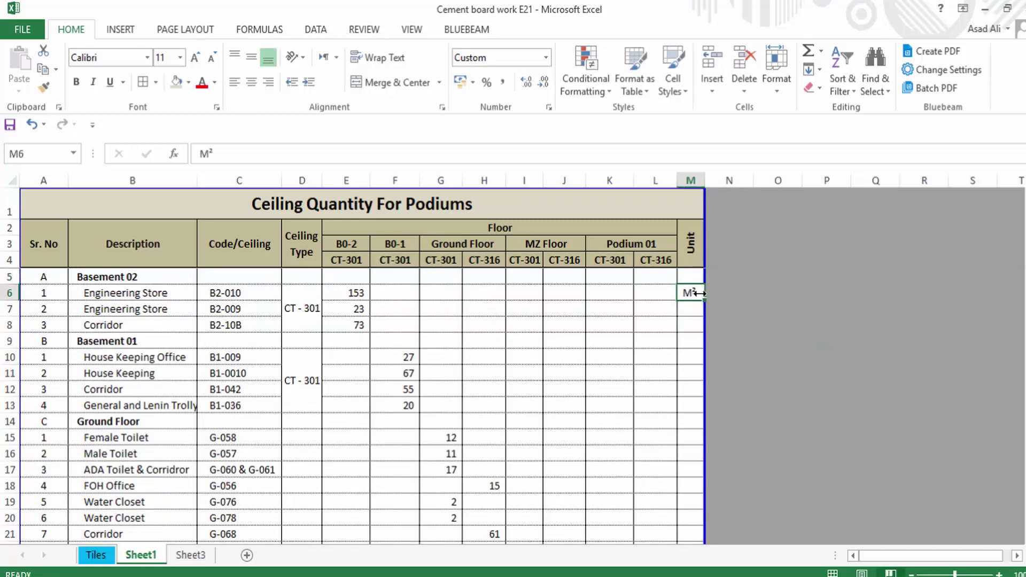
key("ctrl+c")
mouse_move(689, 313)
left_mouse_down()
mouse_move(695, 512)
mouse_move(692, 351)
left_mouse_up()
right_click(692, 347)
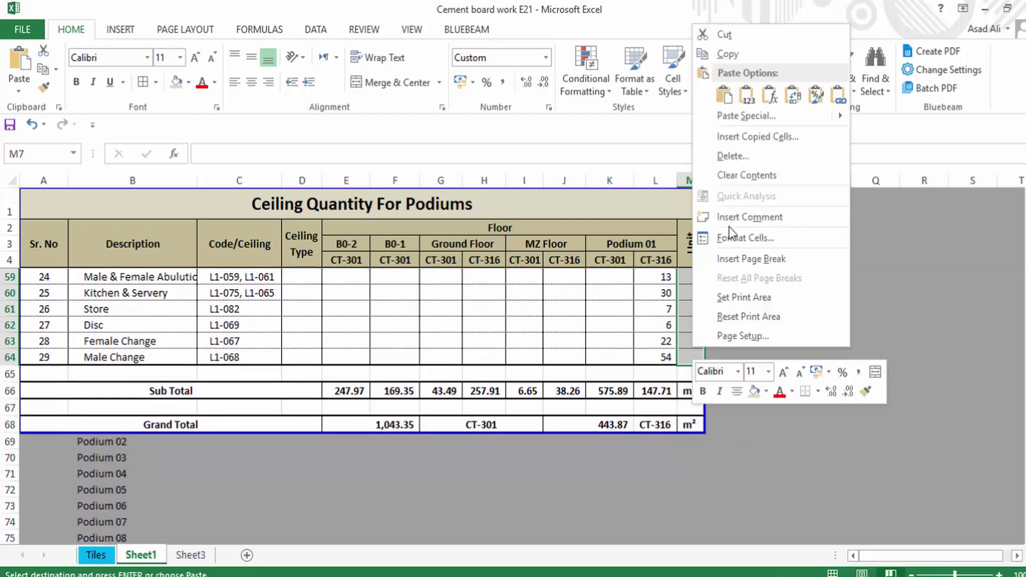
left_click(725, 95)
left_click(875, 374)
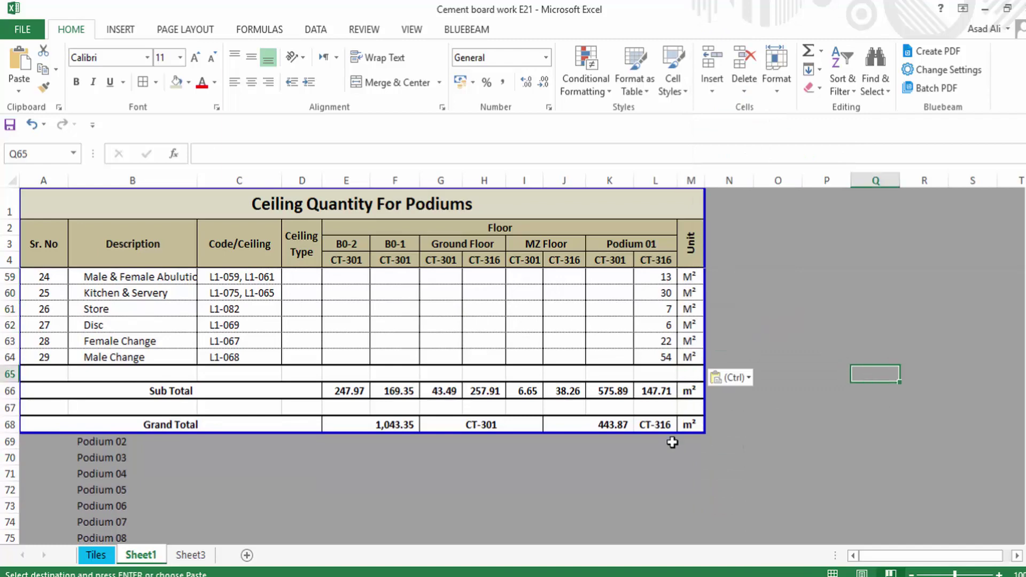
scroll(673, 442, "up", 15)
scroll(655, 428, "up", 3)
left_click(875, 421)
key("Escape")
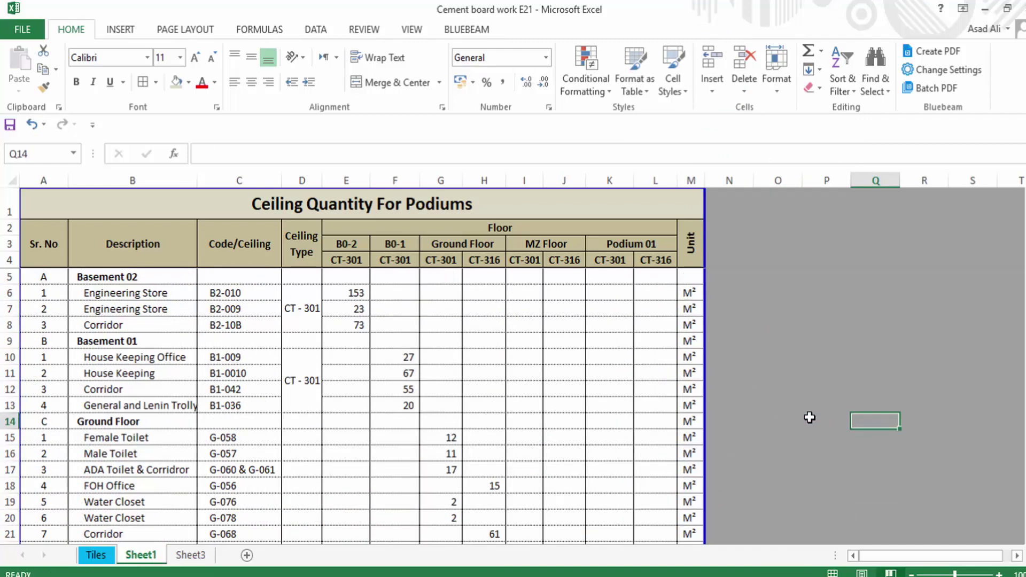
Step: Click through cells of the Ceiling Quantity table to review the filled Unit column
left_click(575, 342)
left_click(394, 227)
left_click(267, 248)
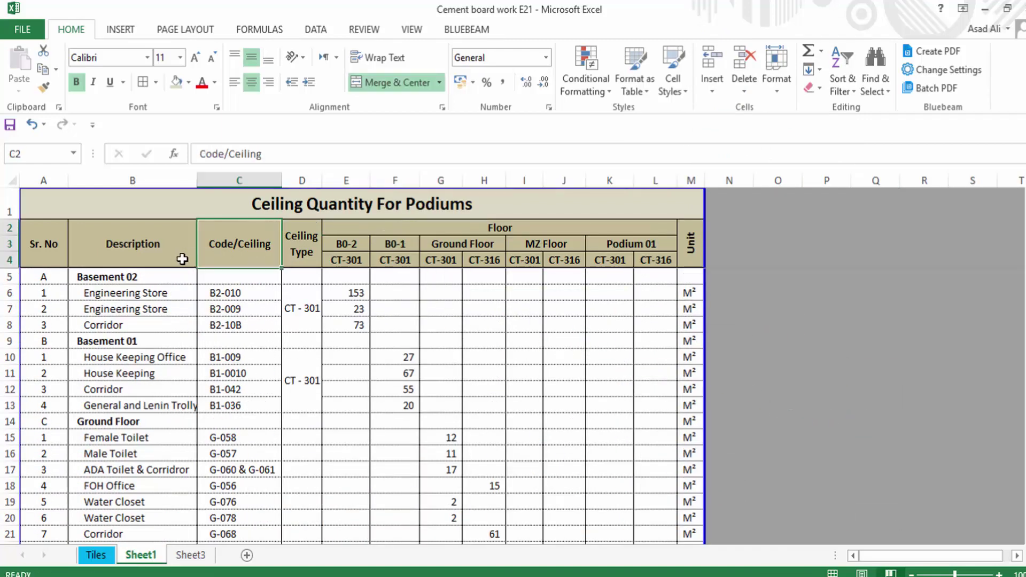
left_click(558, 230)
left_click(526, 307)
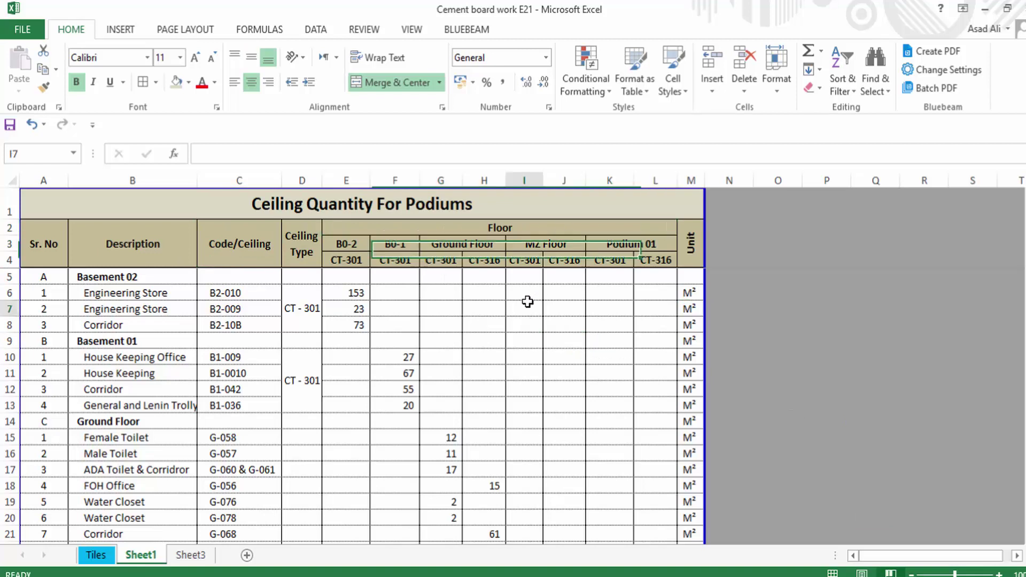
left_click(353, 284)
left_click(63, 245)
left_click(90, 245)
left_click(239, 244)
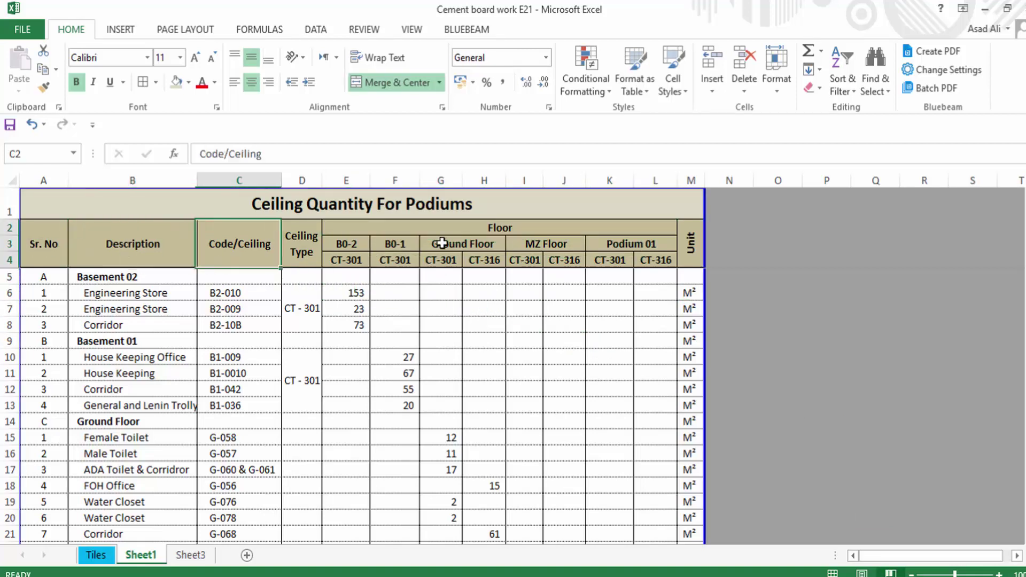
left_click(442, 243)
scroll(534, 374, "down", 2)
left_click(534, 383)
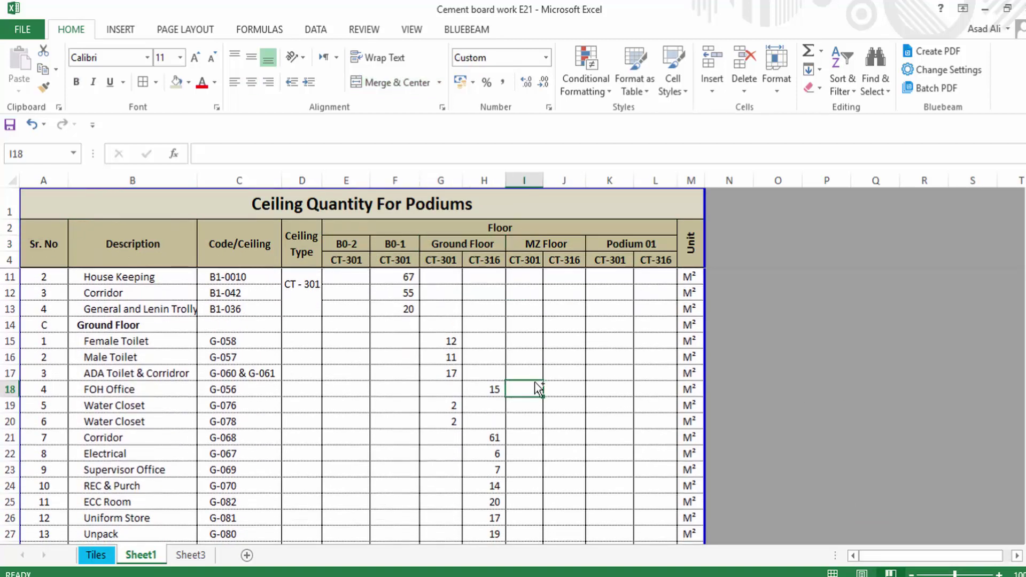